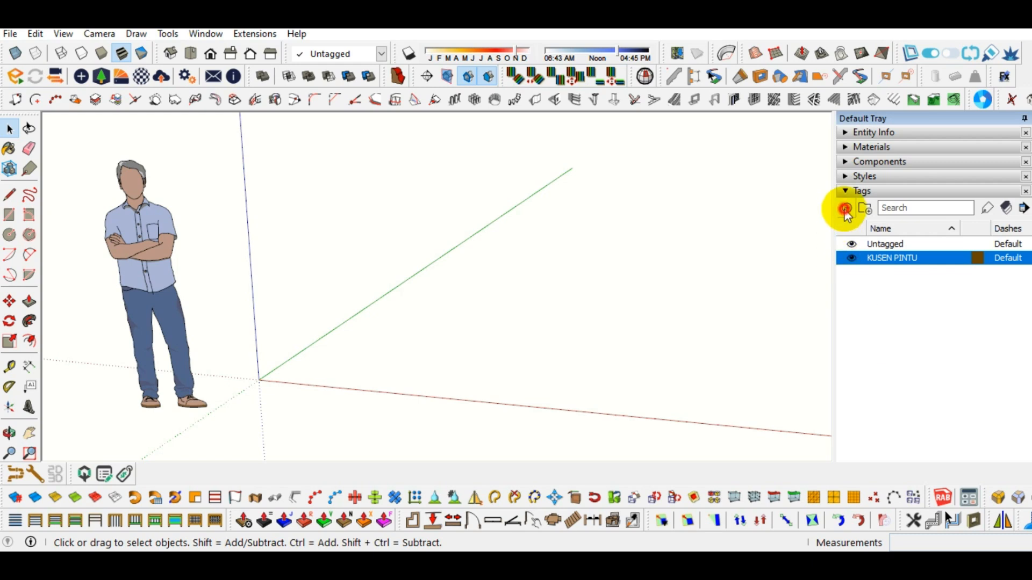
Add a tag named KUSEN JENDELA
{"action": "type", "text": "KUSEN JENDELA"}
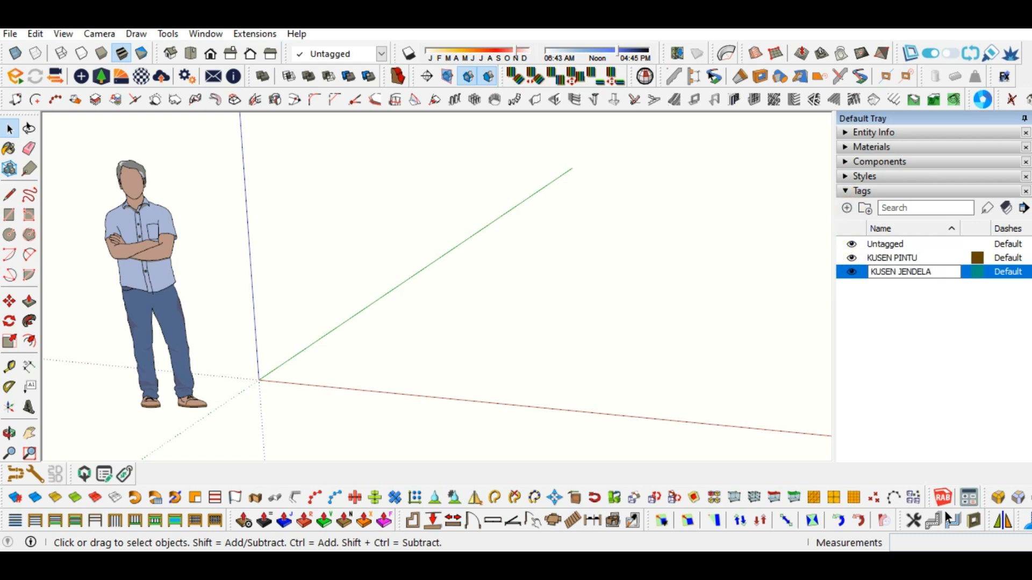
Draw a large ground rectangle starting from the origin as the base surface
{"action": "middle_click_drag", "start_coordinate": [518, 289], "coordinate": [438, 329]}
{"action": "key", "text": "r"}
{"action": "left_click", "coordinate": [288, 334]}
{"action": "middle_click_drag", "start_coordinate": [288, 334], "coordinate": [739, 311]}
{"action": "left_click", "coordinate": [740, 311]}
Turn the ground rectangle into a group and lock it
{"action": "key", "text": "space"}
{"action": "middle_click_drag", "start_coordinate": [419, 348], "coordinate": [357, 352]}
{"action": "double_click", "coordinate": [422, 300]}
{"action": "right_click", "coordinate": [422, 300]}
{"action": "left_click", "coordinate": [463, 193]}
{"action": "right_click", "coordinate": [418, 322]}
{"action": "left_click", "coordinate": [452, 92]}
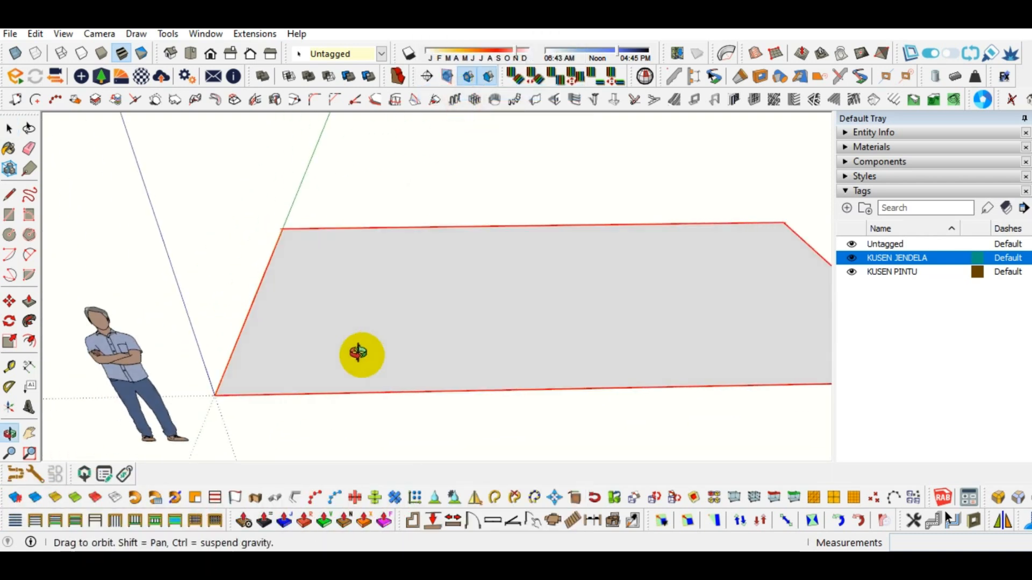
Draw a 90 by 15 cm rectangle on the ground as the footprint of the door frame
{"action": "scroll", "coordinate": [355, 353], "scroll_direction": "up", "scroll_amount": 5}
{"action": "scroll", "coordinate": [240, 400], "scroll_direction": "up", "scroll_amount": 2}
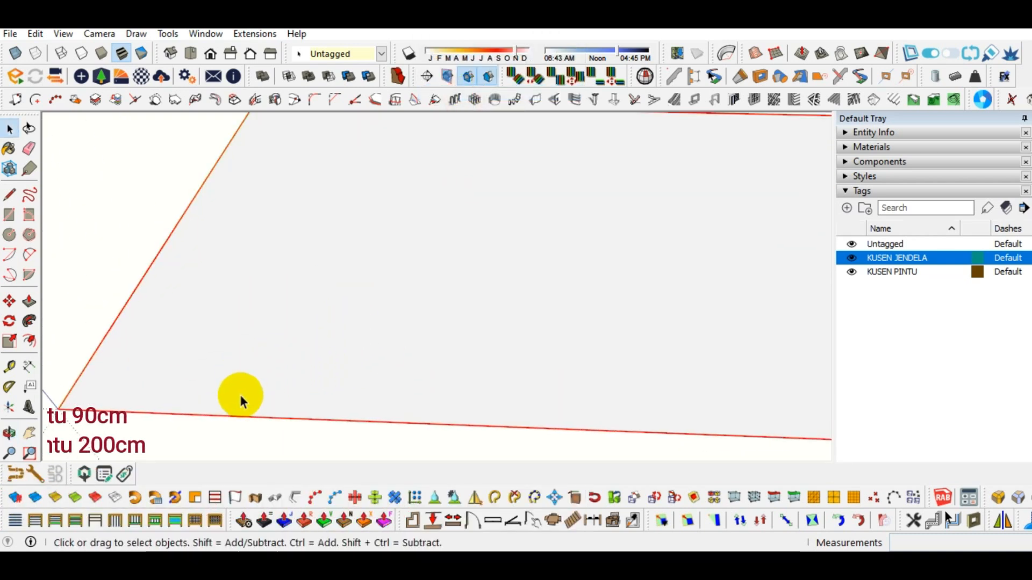
{"action": "key", "text": "r"}
{"action": "left_click", "coordinate": [242, 375]}
{"action": "scroll", "coordinate": [396, 363], "scroll_direction": "up", "scroll_amount": 4}
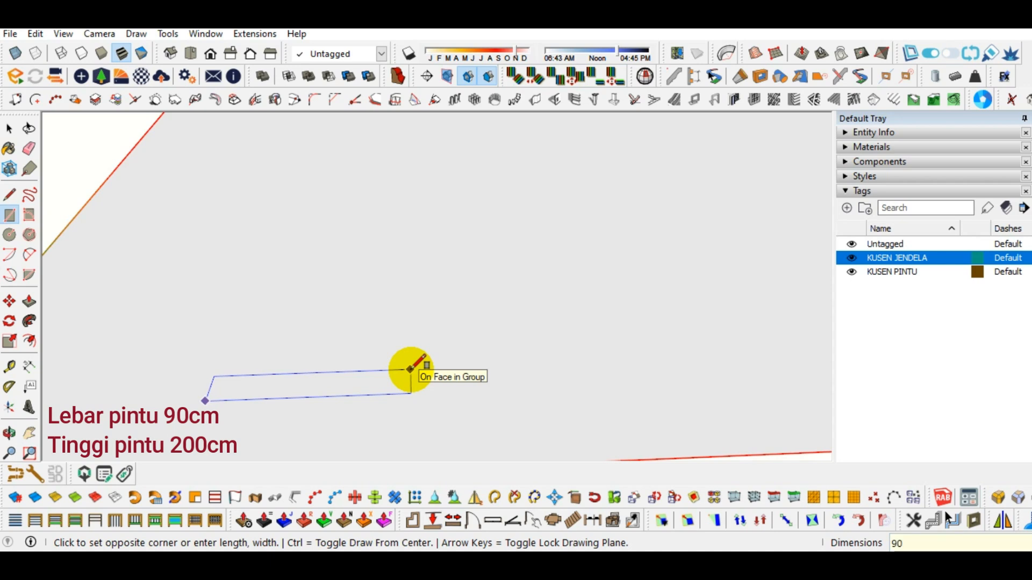
{"action": "type", "text": "90;200"}
{"action": "key", "text": "Return"}
Push/Pull the footprint up to a height of 200 cm
{"action": "middle_click_drag", "start_coordinate": [414, 361], "coordinate": [417, 392]}
{"action": "key", "text": "p"}
{"action": "left_click", "coordinate": [417, 392]}
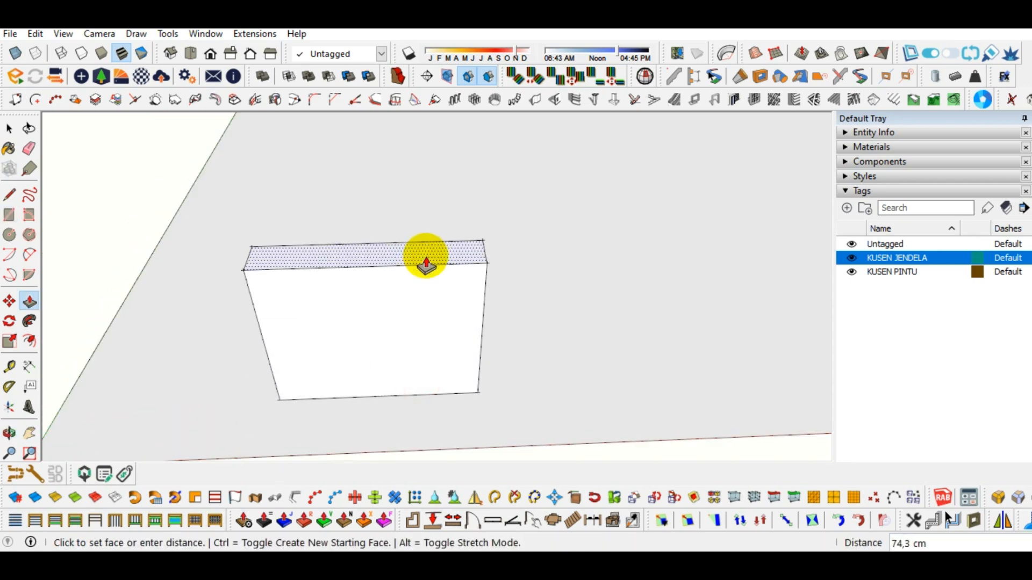
{"action": "key", "text": "Return"}
Offset the two side edges and the upper edge of the block's front face inward by 5 cm
{"action": "middle_click_drag", "start_coordinate": [426, 253], "coordinate": [368, 219]}
{"action": "scroll", "coordinate": [442, 290], "scroll_direction": "up", "scroll_amount": 1}
{"action": "key", "text": "space"}
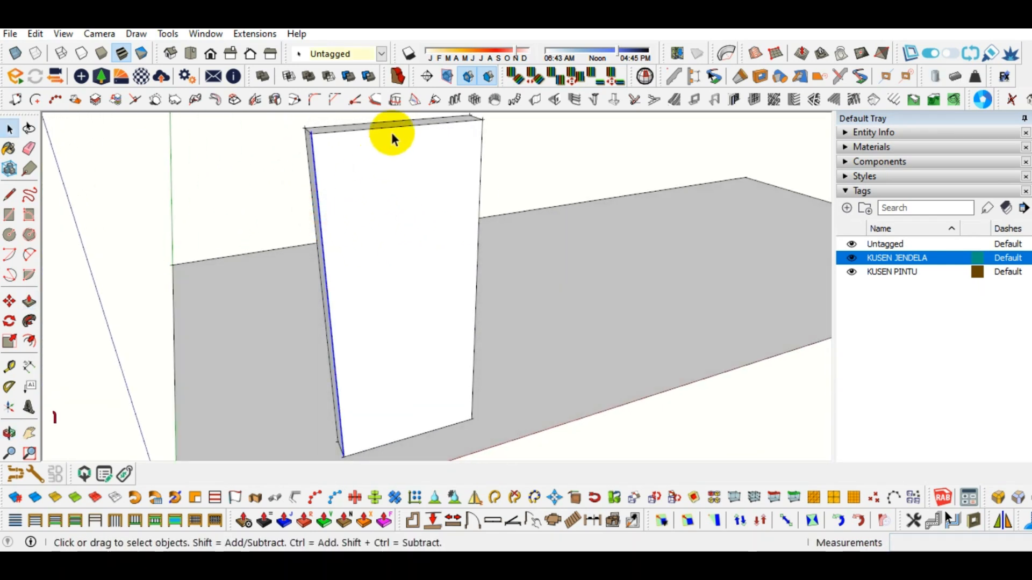
{"action": "key", "text": "f"}
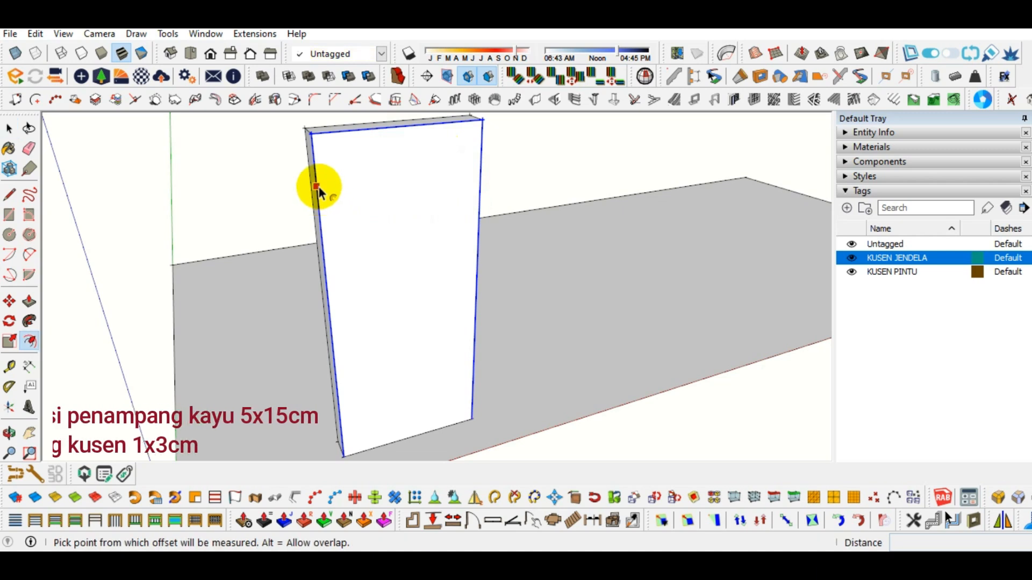
{"action": "left_click", "coordinate": [316, 187]}
{"action": "type", "text": "5"}
{"action": "key", "text": "Return"}
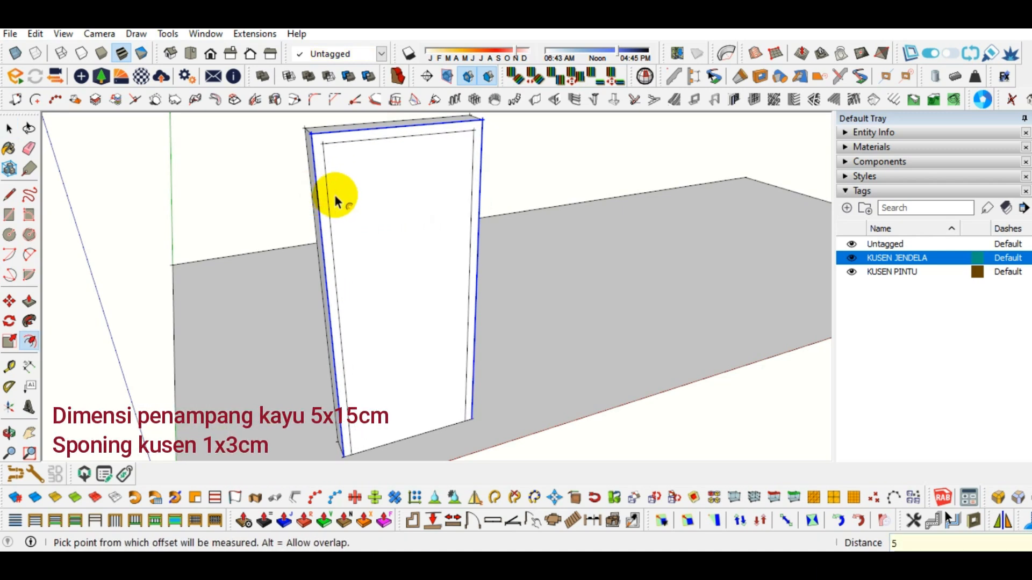
{"action": "key", "text": "p"}
{"action": "key", "text": "space"}
{"action": "left_click", "coordinate": [348, 183]}
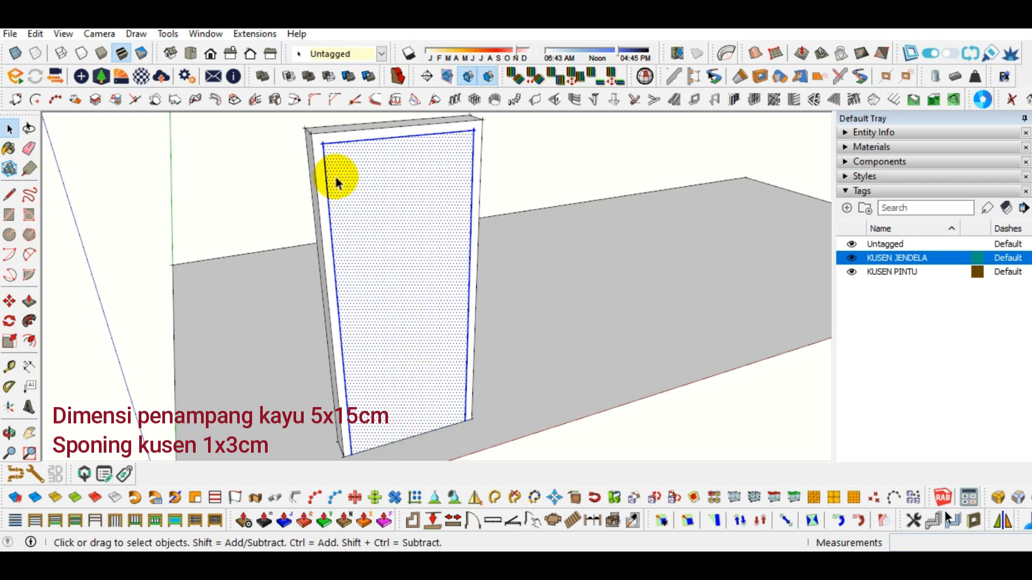
{"action": "key", "text": "f"}
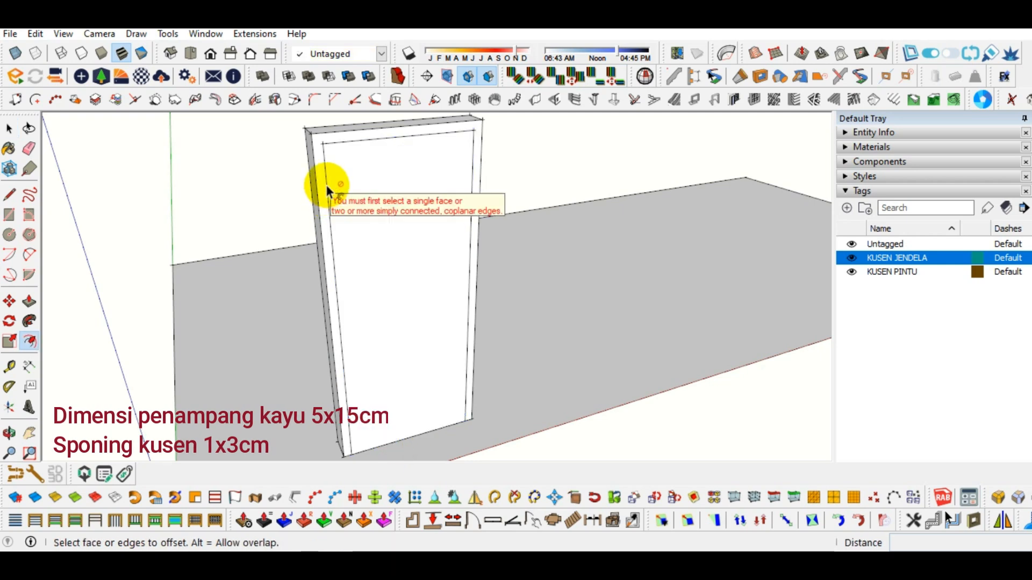
{"action": "left_click", "coordinate": [333, 179]}
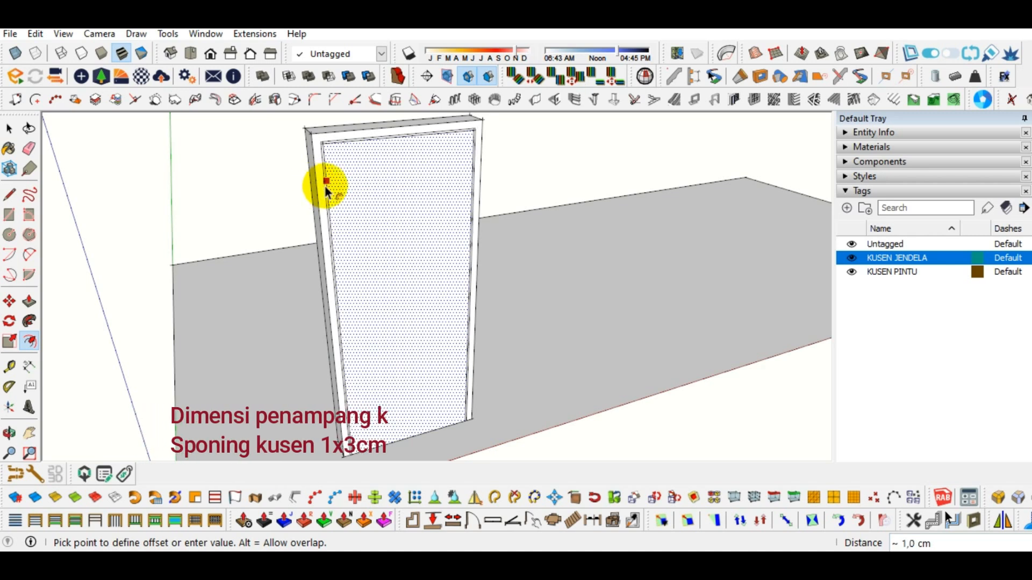
{"action": "key", "text": "space"}
{"action": "left_click", "coordinate": [330, 218]}
{"action": "left_click", "coordinate": [385, 195]}
Push the inner front face through the block's full depth to open the doorway
{"action": "key", "text": "p"}
{"action": "left_click", "coordinate": [405, 258]}
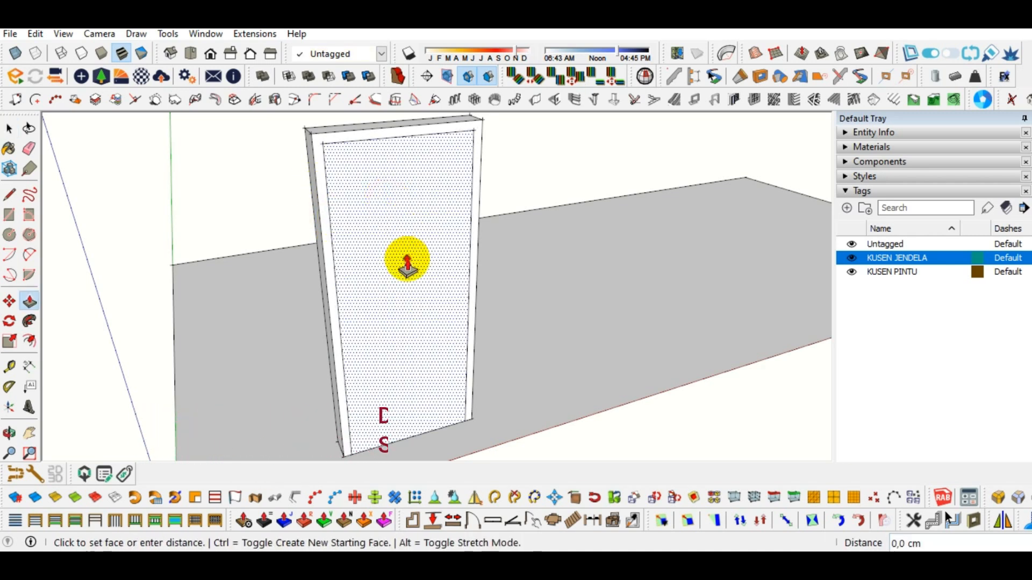
{"action": "left_click", "coordinate": [369, 237]}
Offset the opening's front edges by 1 cm and push the resulting strip in 3 cm to form the frame's rebate
{"action": "key", "text": "space"}
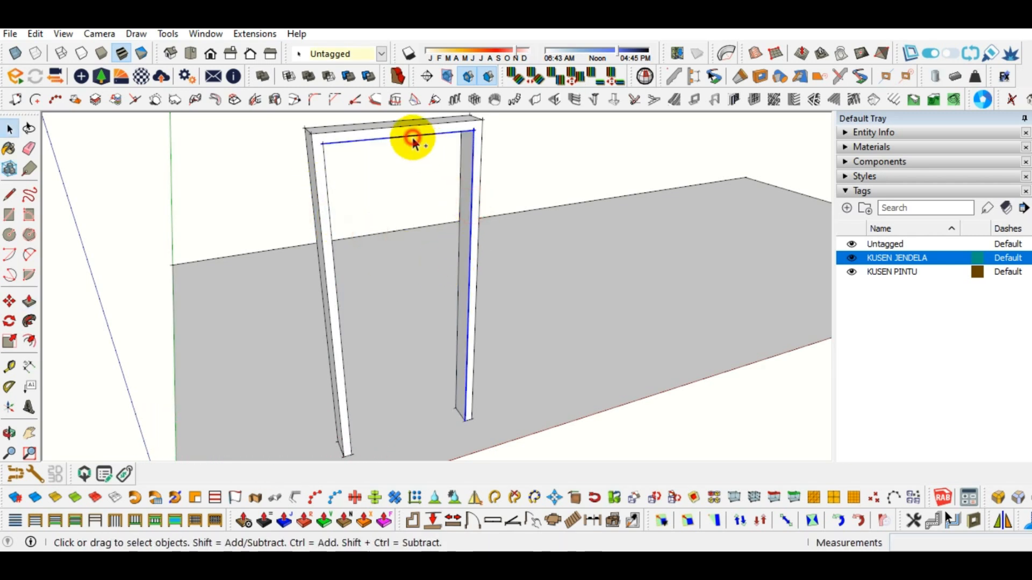
{"action": "key", "text": "f"}
{"action": "scroll", "coordinate": [471, 255], "scroll_direction": "up", "scroll_amount": 5}
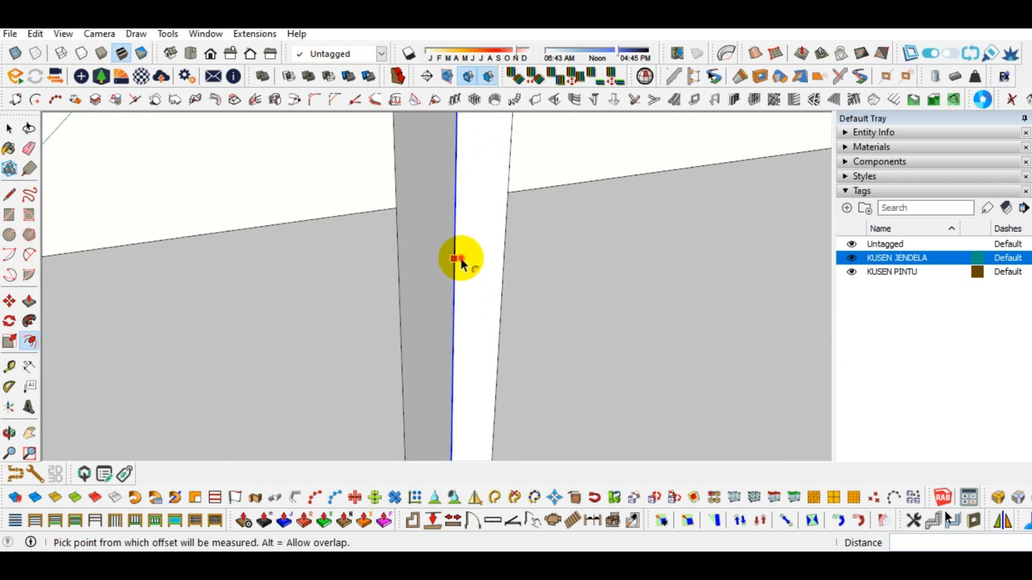
{"action": "key", "text": "p"}
{"action": "left_click", "coordinate": [463, 267]}
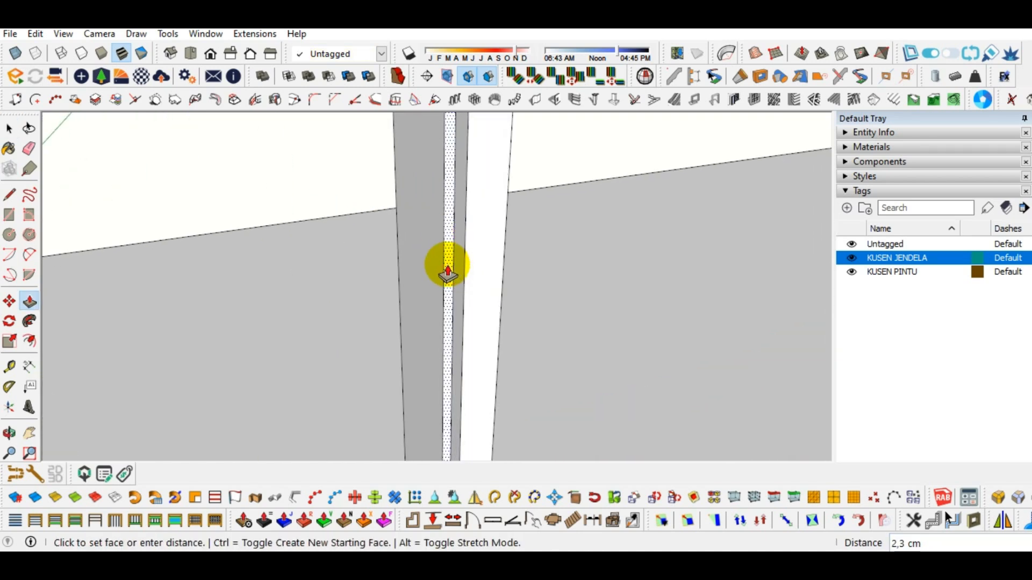
{"action": "key", "text": "Return"}
Select the whole door frame and make it a group
{"action": "key", "text": "space"}
{"action": "scroll", "coordinate": [448, 266], "scroll_direction": "down", "scroll_amount": 5}
{"action": "middle_click_drag", "start_coordinate": [449, 267], "coordinate": [451, 251]}
{"action": "scroll", "coordinate": [452, 251], "scroll_direction": "down", "scroll_amount": 2}
{"action": "triple_click", "coordinate": [453, 235]}
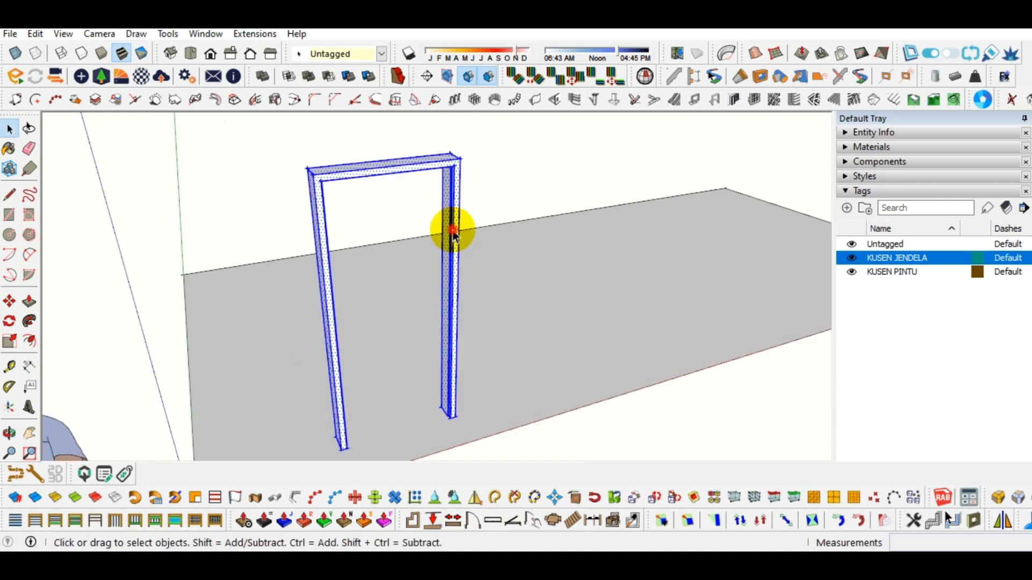
{"action": "right_click", "coordinate": [453, 235]}
{"action": "left_click", "coordinate": [497, 192]}
Draw a rectangle at floor level spanning the rebate between the two jambs as the door leaf's footprint
{"action": "scroll", "coordinate": [311, 422], "scroll_direction": "up", "scroll_amount": 6}
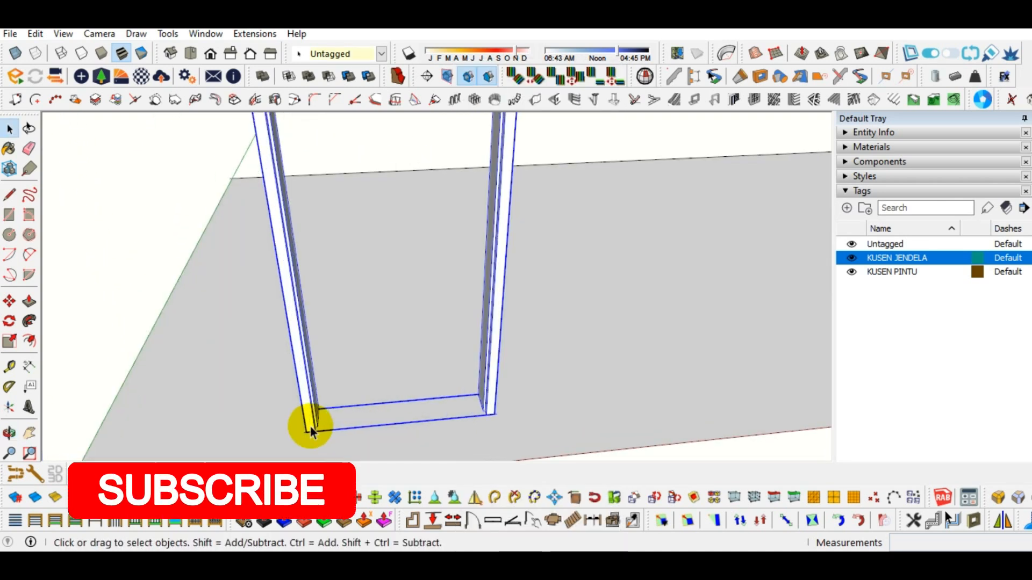
{"action": "middle_click_drag", "start_coordinate": [269, 373], "coordinate": [267, 385]}
{"action": "key", "text": "r"}
{"action": "scroll", "coordinate": [268, 371], "scroll_direction": "up", "scroll_amount": 4}
{"action": "left_click", "coordinate": [253, 317]}
{"action": "scroll", "coordinate": [258, 318], "scroll_direction": "down", "scroll_amount": 3}
{"action": "middle_click_drag", "start_coordinate": [473, 309], "coordinate": [258, 325], "text": "shift"}
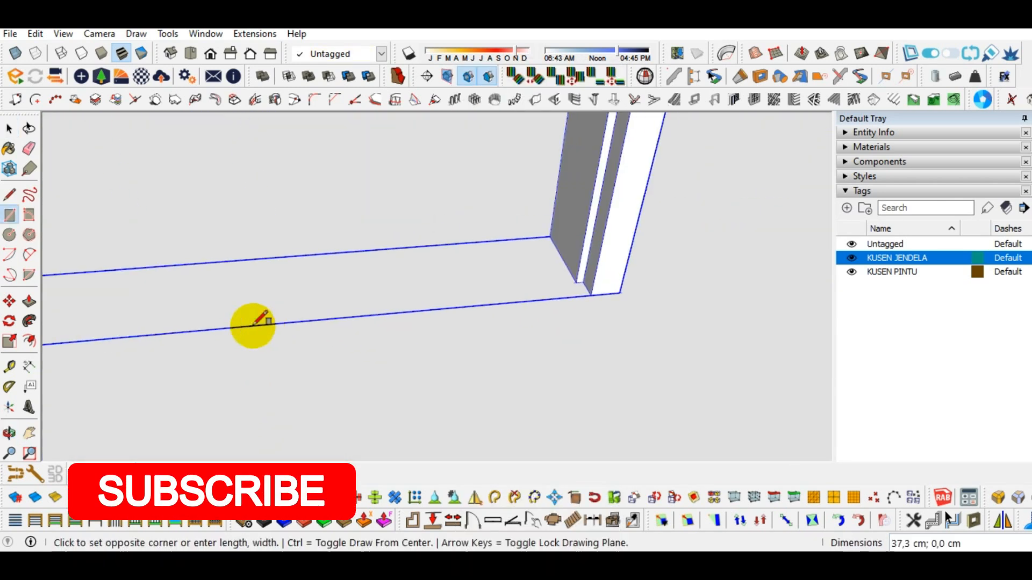
{"action": "scroll", "coordinate": [451, 309], "scroll_direction": "up", "scroll_amount": 1}
{"action": "left_click", "coordinate": [624, 287]}
Push/Pull the leaf footprint up to the head of the frame's rebate
{"action": "key", "text": "p"}
{"action": "left_click", "coordinate": [570, 285]}
{"action": "scroll", "coordinate": [584, 269], "scroll_direction": "down", "scroll_amount": 4}
{"action": "middle_click_drag", "start_coordinate": [589, 274], "coordinate": [532, 322]}
{"action": "scroll", "coordinate": [537, 312], "scroll_direction": "up", "scroll_amount": 6}
{"action": "left_click", "coordinate": [532, 279]}
{"action": "key", "text": "space"}
Move the door leaf sideways out of the frame so it stands clear beside it
{"action": "scroll", "coordinate": [467, 311], "scroll_direction": "down", "scroll_amount": 7}
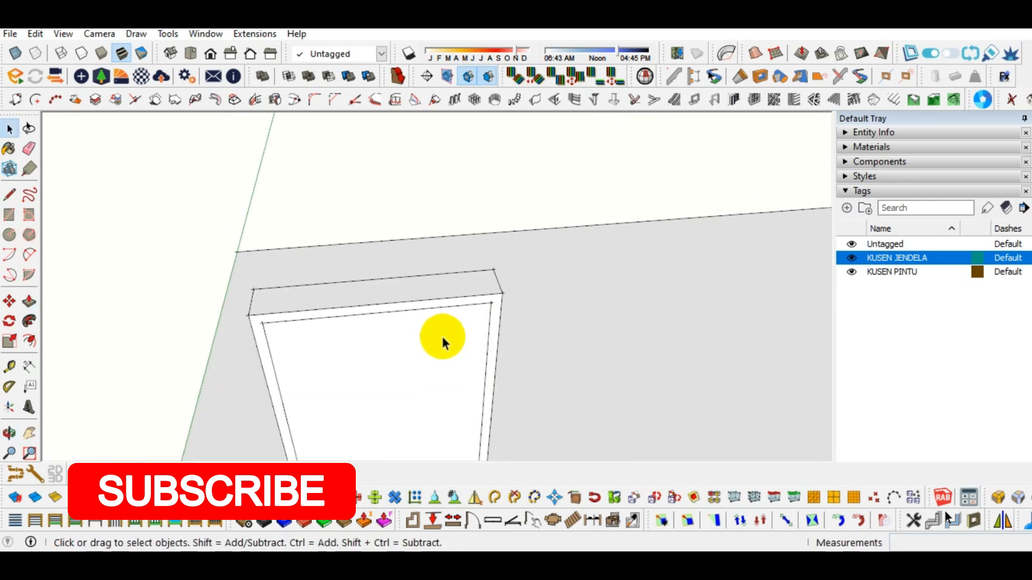
{"action": "middle_click_drag", "start_coordinate": [442, 335], "coordinate": [426, 315]}
{"action": "left_click", "coordinate": [426, 315]}
{"action": "key", "text": "m"}
{"action": "left_click", "coordinate": [401, 356]}
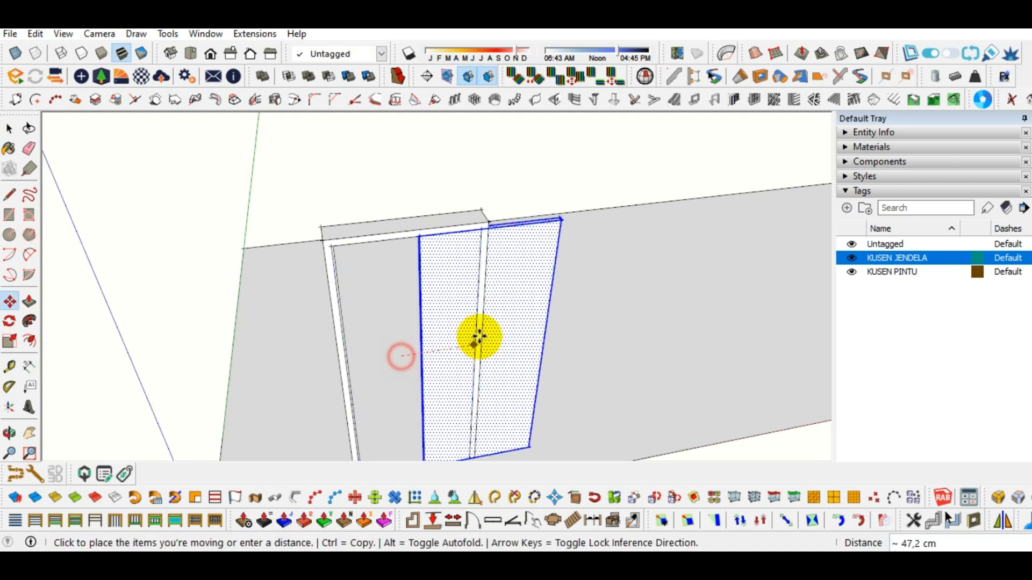
{"action": "left_click", "coordinate": [625, 326]}
{"action": "key", "text": "space"}
Offset the outline of the door leaf's front face inward by 10 cm
{"action": "scroll", "coordinate": [541, 289], "scroll_direction": "up", "scroll_amount": 2}
{"action": "left_click", "coordinate": [540, 287]}
{"action": "middle_click_drag", "start_coordinate": [623, 326], "coordinate": [525, 318]}
{"action": "key", "text": "f"}
{"action": "left_click", "coordinate": [449, 281]}
{"action": "type", "text": "10"}
{"action": "key", "text": "Return"}
Move the lower edge of the leaf's inner outline up by 5 cm
{"action": "middle_click_drag", "start_coordinate": [464, 286], "coordinate": [473, 115], "text": "shift"}
{"action": "scroll", "coordinate": [524, 339], "scroll_direction": "up", "scroll_amount": 6}
{"action": "key", "text": "space"}
{"action": "left_click", "coordinate": [523, 348]}
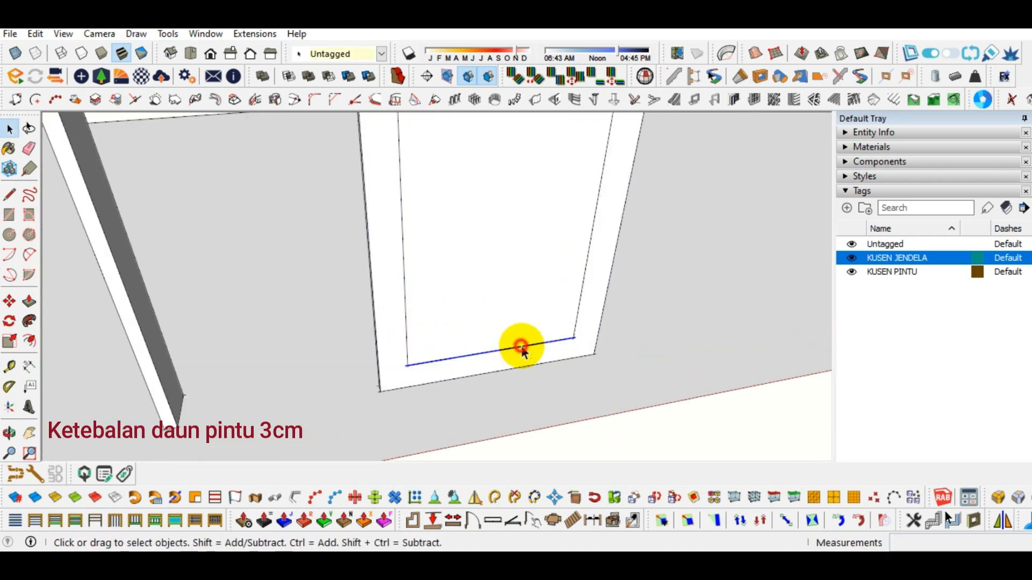
{"action": "key", "text": "m"}
{"action": "left_click", "coordinate": [574, 329]}
{"action": "type", "text": "5"}
{"action": "key", "text": "Return"}
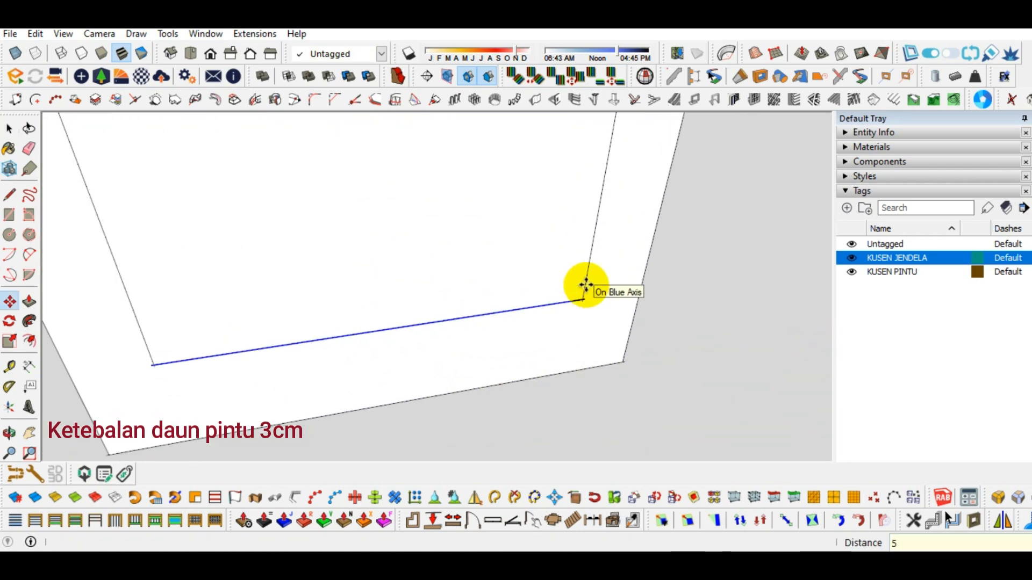
Divide the left vertical edge of the leaf's inner outline into 10 segments
{"action": "key", "text": "space"}
{"action": "scroll", "coordinate": [524, 322], "scroll_direction": "down", "scroll_amount": 6}
{"action": "middle_click_drag", "start_coordinate": [477, 287], "coordinate": [424, 273]}
{"action": "right_click", "coordinate": [419, 262]}
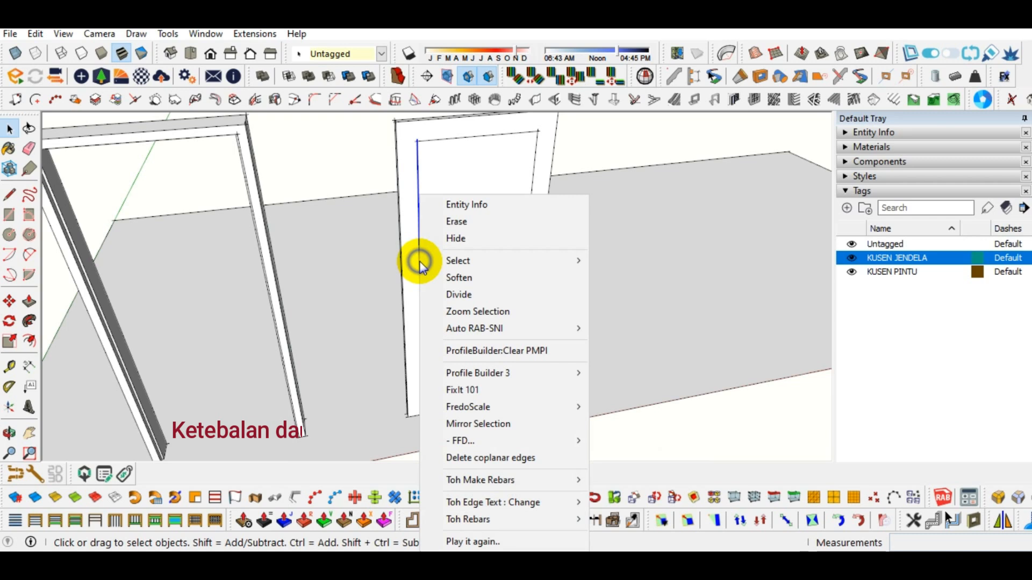
{"action": "left_click", "coordinate": [482, 298]}
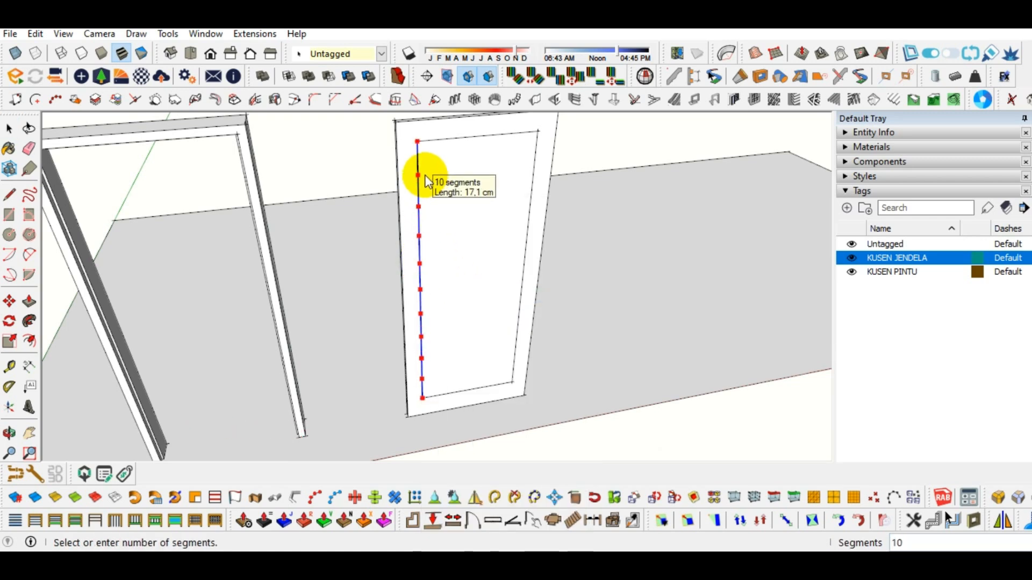
{"action": "key", "text": "Escape"}
Place horizontal Tape Measure guides 17.1 cm apart at the division points down the leaf's inner left edge
{"action": "middle_click_drag", "start_coordinate": [425, 175], "coordinate": [434, 212]}
{"action": "scroll", "coordinate": [434, 213], "scroll_direction": "up", "scroll_amount": 3}
{"action": "key", "text": "t"}
{"action": "left_click", "coordinate": [432, 176]}
{"action": "left_click", "coordinate": [419, 241]}
{"action": "left_click", "coordinate": [438, 236]}
{"action": "left_click", "coordinate": [421, 299]}
{"action": "middle_click_drag", "start_coordinate": [436, 313], "coordinate": [440, 223], "text": "shift"}
{"action": "left_click", "coordinate": [446, 206]}
{"action": "left_click", "coordinate": [419, 265]}
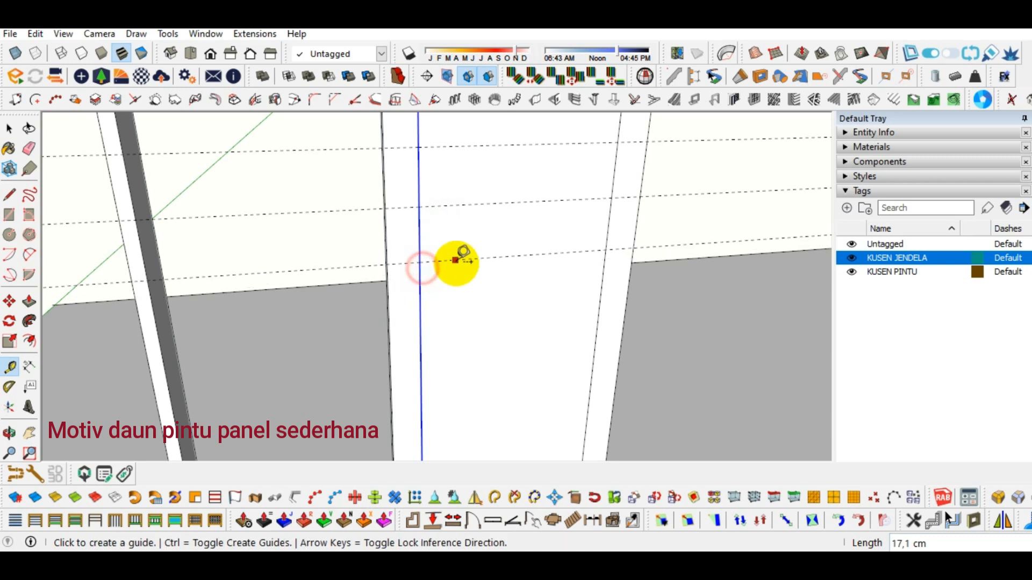
{"action": "left_click", "coordinate": [455, 260]}
{"action": "left_click", "coordinate": [420, 315]}
{"action": "middle_click_drag", "start_coordinate": [442, 339], "coordinate": [482, 212], "text": "shift"}
{"action": "scroll", "coordinate": [482, 212], "scroll_direction": "up", "scroll_amount": 1}
{"action": "left_click", "coordinate": [487, 188]}
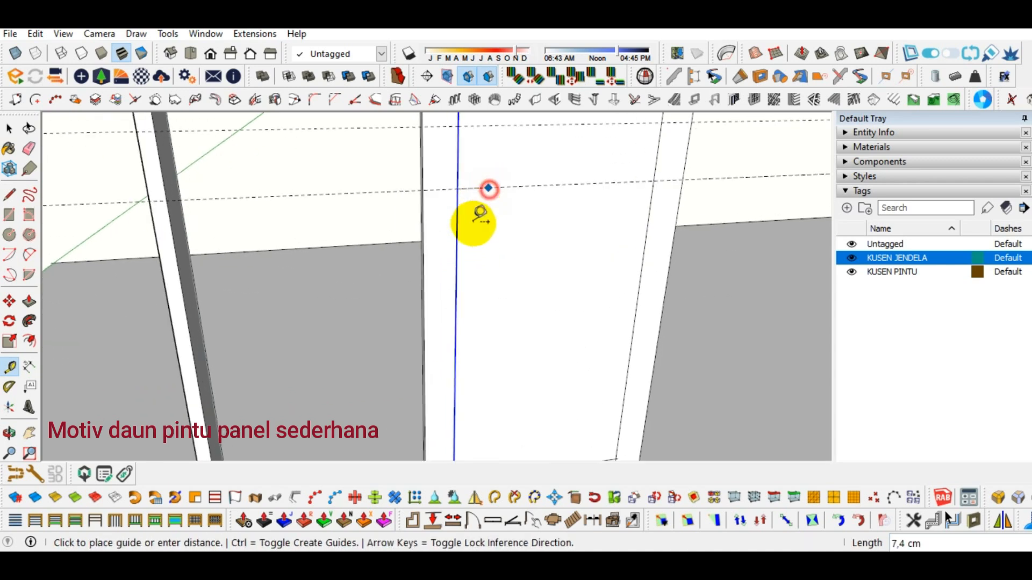
{"action": "left_click", "coordinate": [512, 243]}
{"action": "left_click", "coordinate": [457, 303]}
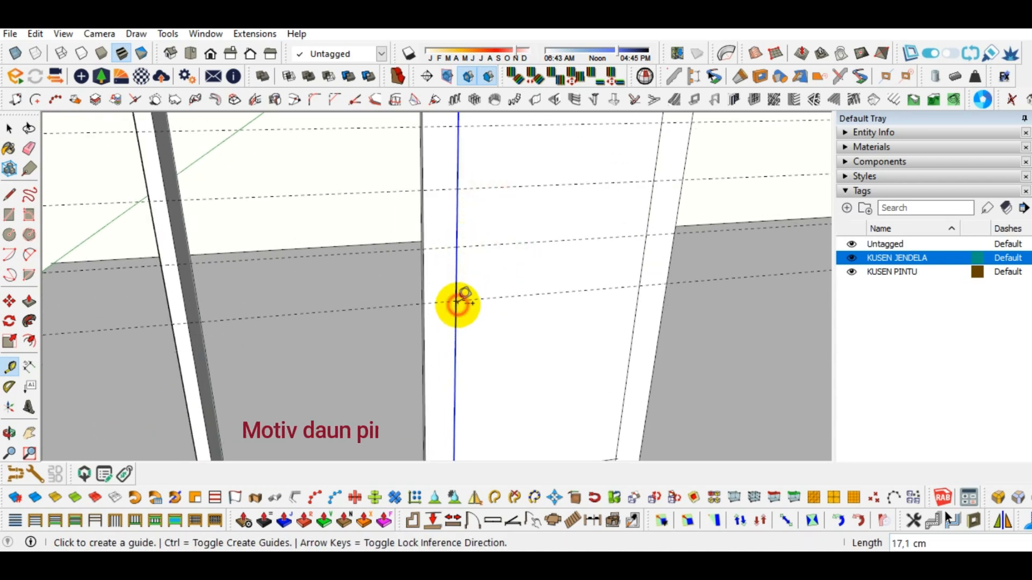
{"action": "middle_click_drag", "start_coordinate": [458, 302], "coordinate": [479, 173], "text": "shift"}
{"action": "scroll", "coordinate": [479, 173], "scroll_direction": "up", "scroll_amount": 1}
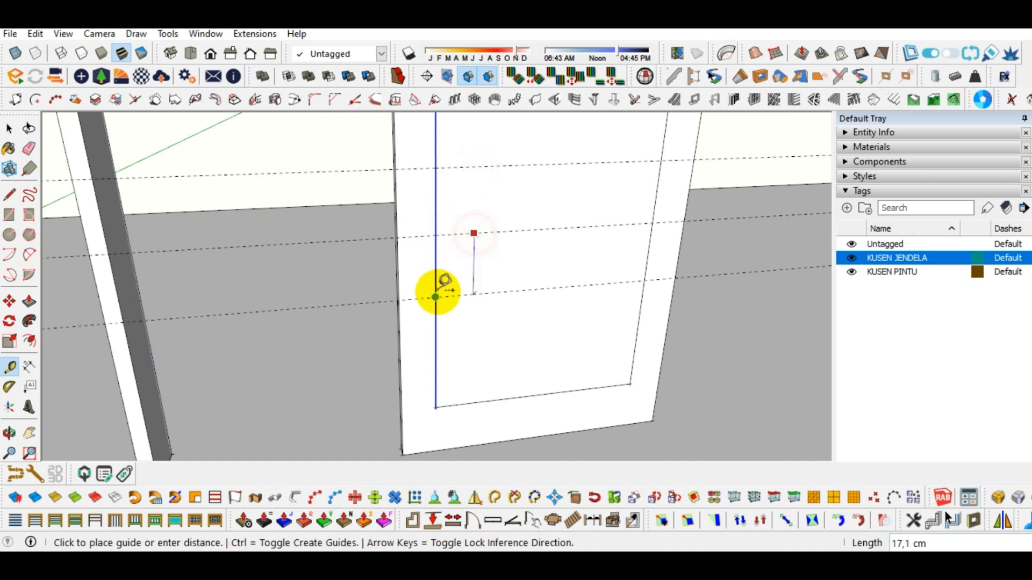
{"action": "left_click", "coordinate": [435, 354]}
{"action": "scroll", "coordinate": [436, 354], "scroll_direction": "down", "scroll_amount": 4}
{"action": "mouse_move", "coordinate": [467, 283]}
{"action": "middle_mouse_down", "text": "shift"}
{"action": "mouse_move", "coordinate": [479, 272]}
{"action": "mouse_move", "coordinate": [466, 314]}
{"action": "mouse_move", "coordinate": [460, 276]}
{"action": "middle_mouse_up", "text": "shift"}
{"action": "key", "text": "space"}
Offset the leaf's inner panel face inward by 2 cm
{"action": "scroll", "coordinate": [464, 279], "scroll_direction": "up", "scroll_amount": 2}
{"action": "scroll", "coordinate": [461, 276], "scroll_direction": "up", "scroll_amount": 3}
{"action": "middle_click_drag", "start_coordinate": [420, 188], "coordinate": [423, 256], "text": "shift"}
{"action": "scroll", "coordinate": [424, 255], "scroll_direction": "up", "scroll_amount": 3}
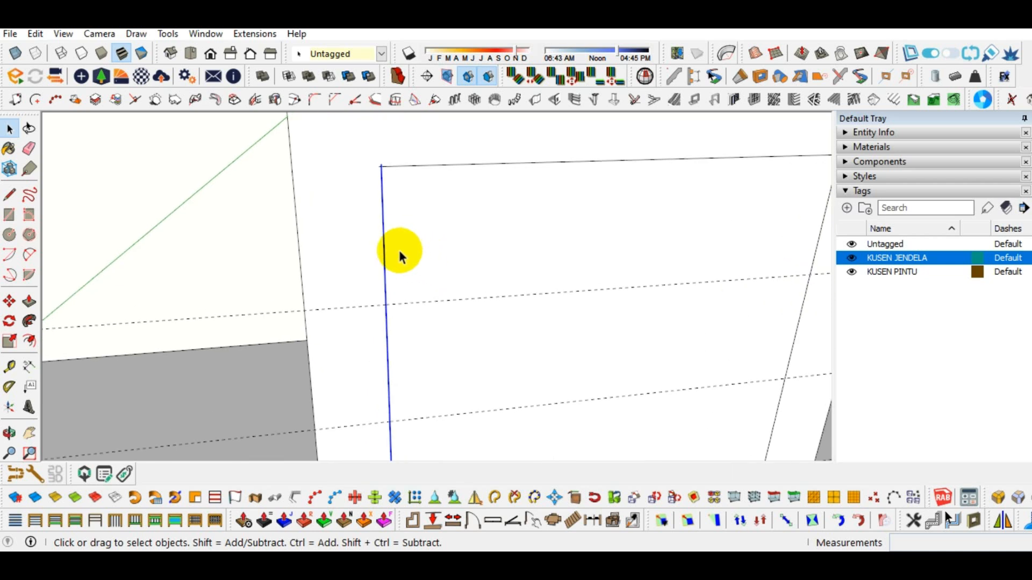
{"action": "key", "text": "f"}
{"action": "left_click", "coordinate": [386, 265]}
{"action": "type", "text": "2"}
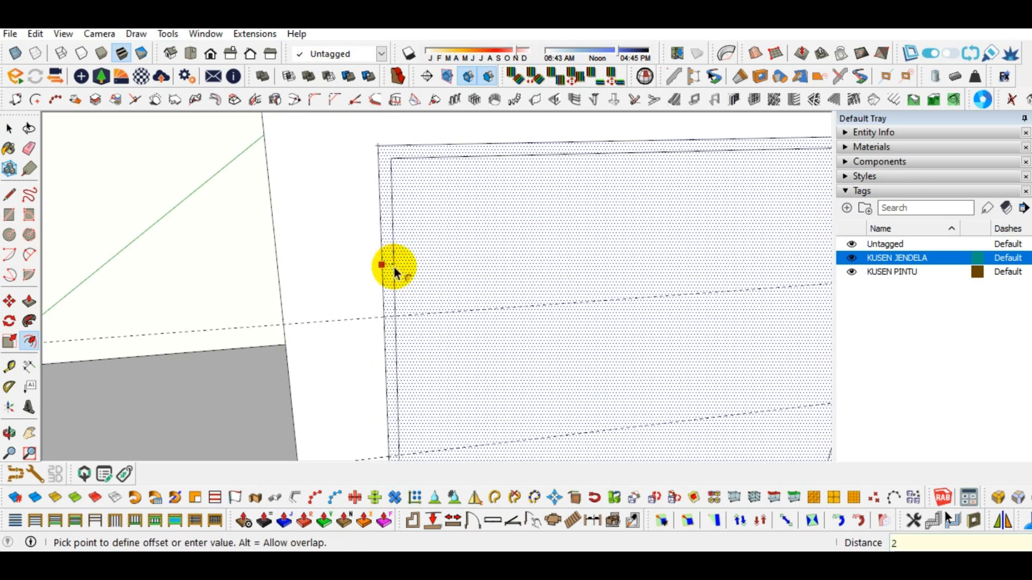
{"action": "key", "text": "Return"}
Add guides 1 cm above and 1 cm below the uppermost division guide
{"action": "scroll", "coordinate": [428, 281], "scroll_direction": "down", "scroll_amount": 3}
{"action": "scroll", "coordinate": [428, 288], "scroll_direction": "up", "scroll_amount": 3}
{"action": "key", "text": "t"}
{"action": "left_click", "coordinate": [449, 295]}
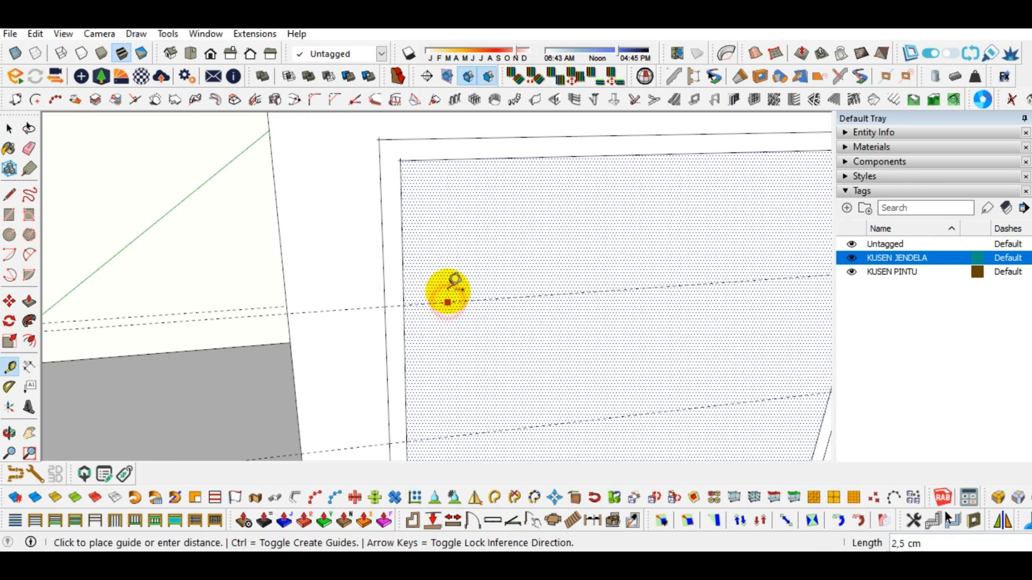
{"action": "type", "text": "1"}
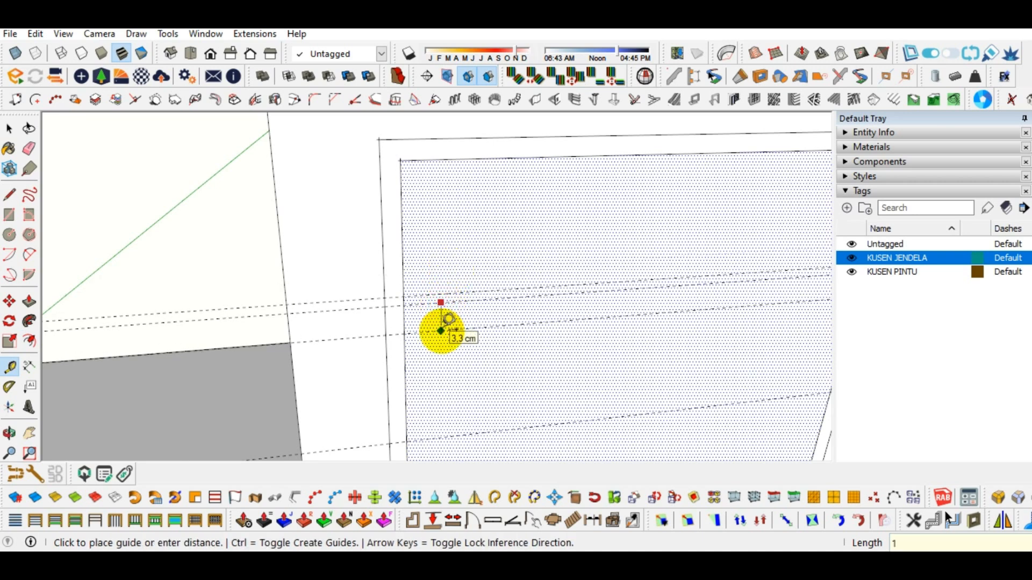
{"action": "key", "text": "Return"}
Draw a 2 cm high rectangular strip between the paired guides across the full width of the inner panel
{"action": "scroll", "coordinate": [441, 331], "scroll_direction": "up", "scroll_amount": 1}
{"action": "key", "text": "r"}
{"action": "left_click", "coordinate": [396, 289]}
{"action": "middle_click_drag", "start_coordinate": [585, 291], "coordinate": [283, 303], "text": "shift"}
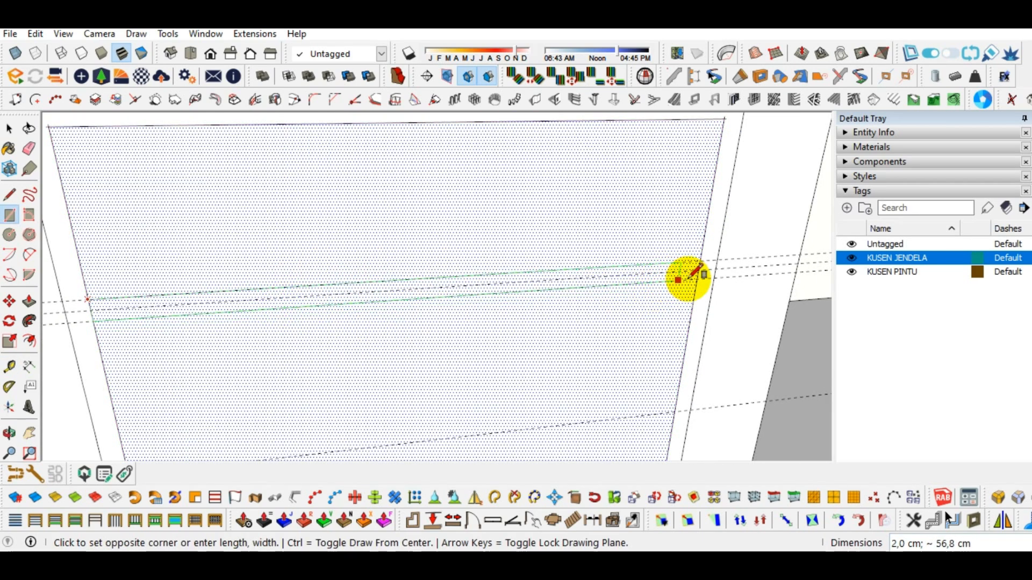
{"action": "left_click", "coordinate": [697, 278]}
Copy the strip's two horizontal edges down 17.1 cm so they centre on the next division guide
{"action": "key", "text": "space"}
{"action": "scroll", "coordinate": [664, 245], "scroll_direction": "down", "scroll_amount": 3}
{"action": "scroll", "coordinate": [454, 277], "scroll_direction": "up", "scroll_amount": 1}
{"action": "left_click", "coordinate": [439, 265]}
{"action": "left_click", "coordinate": [437, 251], "text": "shift"}
{"action": "middle_click_drag", "start_coordinate": [417, 286], "coordinate": [424, 220], "text": "shift"}
{"action": "scroll", "coordinate": [378, 209], "scroll_direction": "up", "scroll_amount": 3}
{"action": "key", "text": "m"}
{"action": "left_click", "coordinate": [364, 184]}
{"action": "middle_click_drag", "start_coordinate": [376, 355], "coordinate": [377, 268], "text": "shift"}
{"action": "scroll", "coordinate": [378, 269], "scroll_direction": "up", "scroll_amount": 1}
{"action": "left_click", "coordinate": [379, 290]}
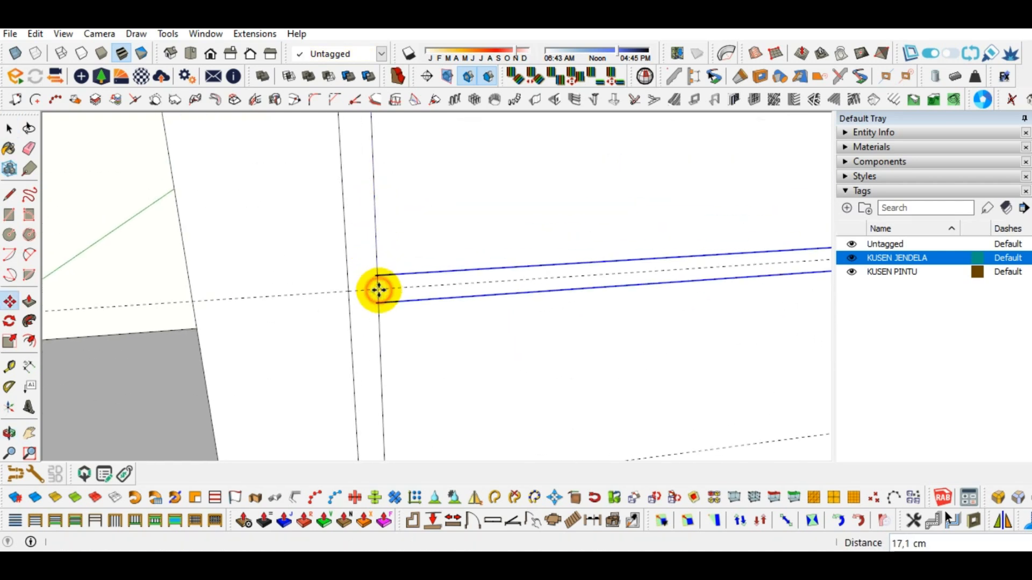
{"action": "scroll", "coordinate": [379, 290], "scroll_direction": "down", "scroll_amount": 3}
{"action": "middle_click_drag", "start_coordinate": [410, 336], "coordinate": [470, 187], "text": "shift"}
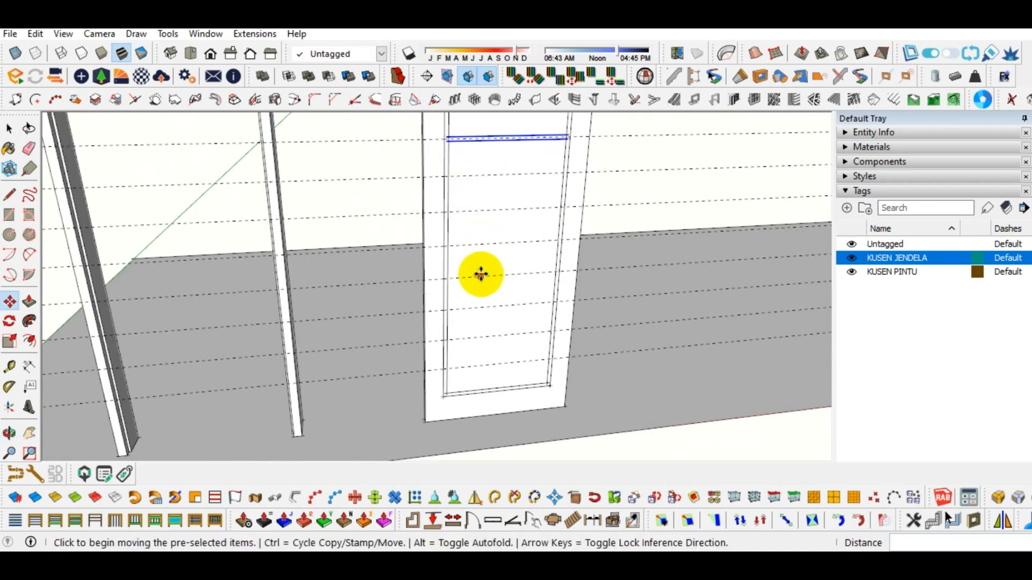
Repeat the copied strip edges 8 times down the inner panel, keeping the same spacing
{"action": "type", "text": "8x"}
{"action": "key", "text": "Return"}
{"action": "key", "text": "space"}
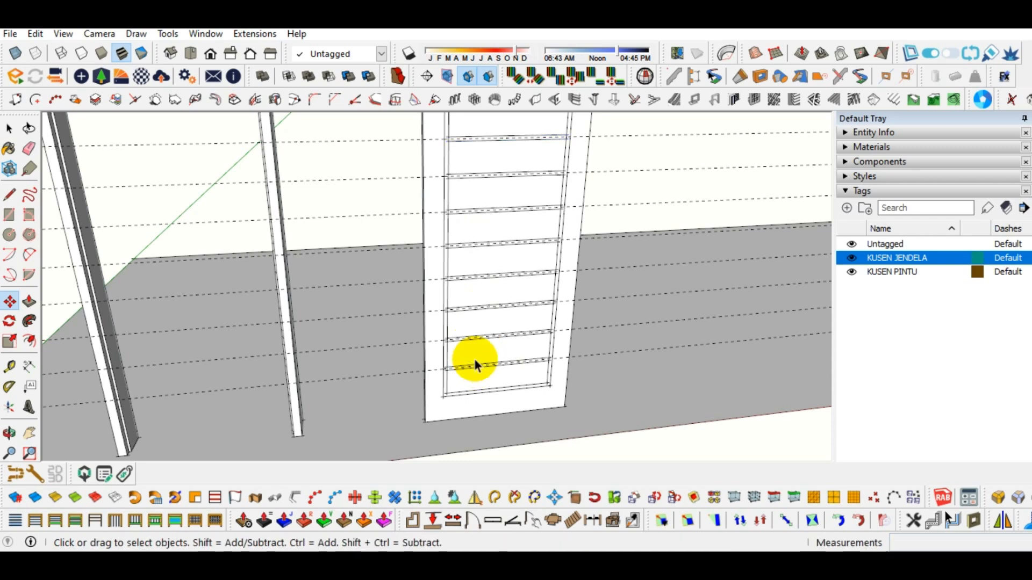
Push the lowest panel field of the door leaf inward to recess it behind the strips
{"action": "scroll", "coordinate": [453, 376], "scroll_direction": "up", "scroll_amount": 5}
{"action": "middle_click_drag", "start_coordinate": [434, 387], "coordinate": [489, 365]}
{"action": "key", "text": "p"}
{"action": "scroll", "coordinate": [454, 433], "scroll_direction": "up", "scroll_amount": 2}
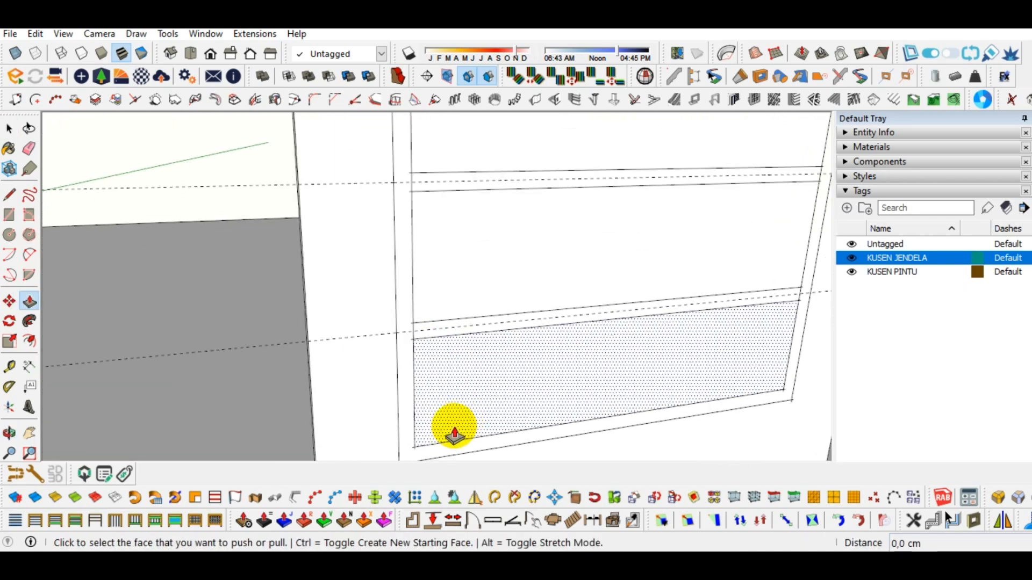
{"action": "left_click", "coordinate": [403, 432]}
{"action": "left_click", "coordinate": [402, 431]}
Apply the same inward push to all the remaining panel fields, working up to the uppermost one
{"action": "middle_click_drag", "start_coordinate": [444, 272], "coordinate": [452, 322]}
{"action": "middle_click_drag", "start_coordinate": [452, 177], "coordinate": [455, 376], "text": "shift"}
{"action": "scroll", "coordinate": [456, 349], "scroll_direction": "up", "scroll_amount": 2}
{"action": "double_click", "coordinate": [456, 350]}
{"action": "scroll", "coordinate": [456, 349], "scroll_direction": "down", "scroll_amount": 3}
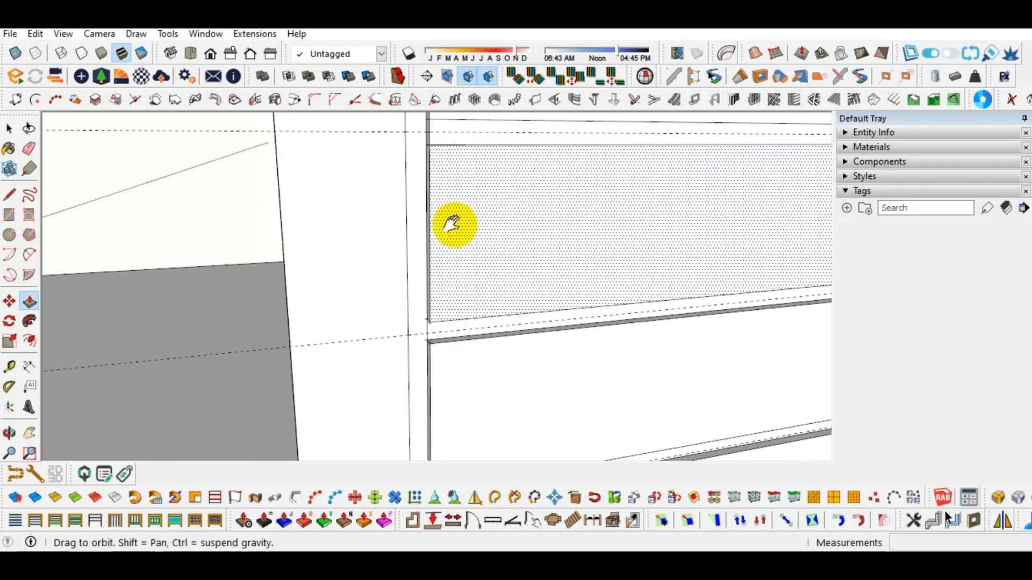
{"action": "middle_click_drag", "start_coordinate": [452, 223], "coordinate": [456, 419], "text": "shift"}
{"action": "scroll", "coordinate": [459, 343], "scroll_direction": "up", "scroll_amount": 2}
{"action": "double_click", "coordinate": [458, 343]}
{"action": "middle_click_drag", "start_coordinate": [456, 199], "coordinate": [455, 421], "text": "shift"}
{"action": "scroll", "coordinate": [456, 422], "scroll_direction": "up", "scroll_amount": 1}
{"action": "double_click", "coordinate": [454, 351]}
{"action": "middle_click_drag", "start_coordinate": [459, 198], "coordinate": [451, 403], "text": "shift"}
{"action": "double_click", "coordinate": [451, 376]}
{"action": "scroll", "coordinate": [451, 371], "scroll_direction": "down", "scroll_amount": 1}
{"action": "scroll", "coordinate": [451, 403], "scroll_direction": "up", "scroll_amount": 1}
{"action": "double_click", "coordinate": [452, 356]}
{"action": "middle_click_drag", "start_coordinate": [450, 140], "coordinate": [442, 344], "text": "shift"}
{"action": "double_click", "coordinate": [442, 334]}
{"action": "scroll", "coordinate": [443, 338], "scroll_direction": "down", "scroll_amount": 2}
{"action": "middle_click_drag", "start_coordinate": [445, 153], "coordinate": [380, 329], "text": "shift"}
{"action": "scroll", "coordinate": [438, 376], "scroll_direction": "up", "scroll_amount": 2}
{"action": "double_click", "coordinate": [435, 361]}
{"action": "scroll", "coordinate": [433, 352], "scroll_direction": "down", "scroll_amount": 2}
{"action": "key", "text": "space"}
Delete the door leaf's rear face so the backs of the recessed panels are open
{"action": "scroll", "coordinate": [430, 348], "scroll_direction": "down", "scroll_amount": 1}
{"action": "scroll", "coordinate": [380, 330], "scroll_direction": "up", "scroll_amount": 1}
{"action": "scroll", "coordinate": [380, 330], "scroll_direction": "down", "scroll_amount": 6}
{"action": "middle_click_drag", "start_coordinate": [394, 272], "coordinate": [866, 349]}
{"action": "scroll", "coordinate": [414, 286], "scroll_direction": "up", "scroll_amount": 5}
{"action": "scroll", "coordinate": [423, 270], "scroll_direction": "down", "scroll_amount": 4}
{"action": "scroll", "coordinate": [465, 285], "scroll_direction": "up", "scroll_amount": 3}
{"action": "left_click", "coordinate": [460, 296]}
{"action": "key", "text": "Delete"}
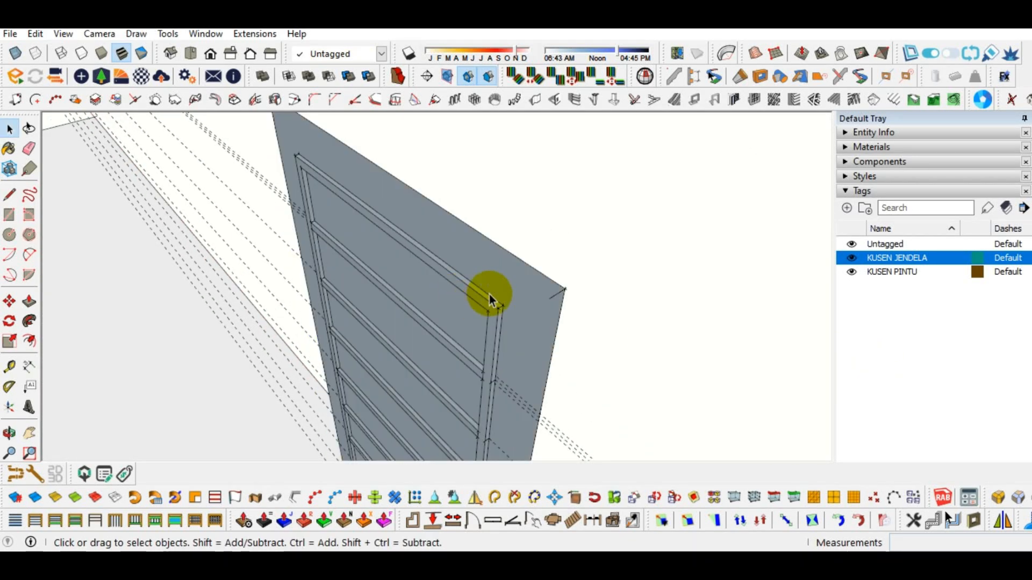
Select the whole leaf and mirror a copy of it across its back plane using the corner edge
{"action": "scroll", "coordinate": [443, 248], "scroll_direction": "down", "scroll_amount": 6}
{"action": "left_click", "coordinate": [351, 170]}
{"action": "left_click_drag", "start_coordinate": [357, 143], "coordinate": [455, 419]}
{"action": "scroll", "coordinate": [450, 253], "scroll_direction": "up", "scroll_amount": 5}
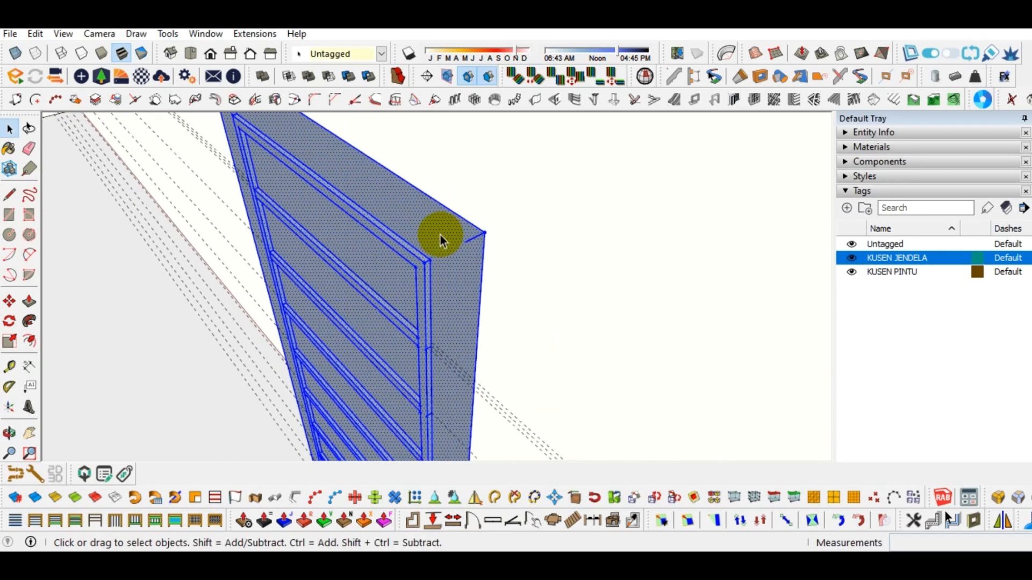
{"action": "left_click", "coordinate": [475, 498]}
{"action": "scroll", "coordinate": [475, 294], "scroll_direction": "up", "scroll_amount": 2}
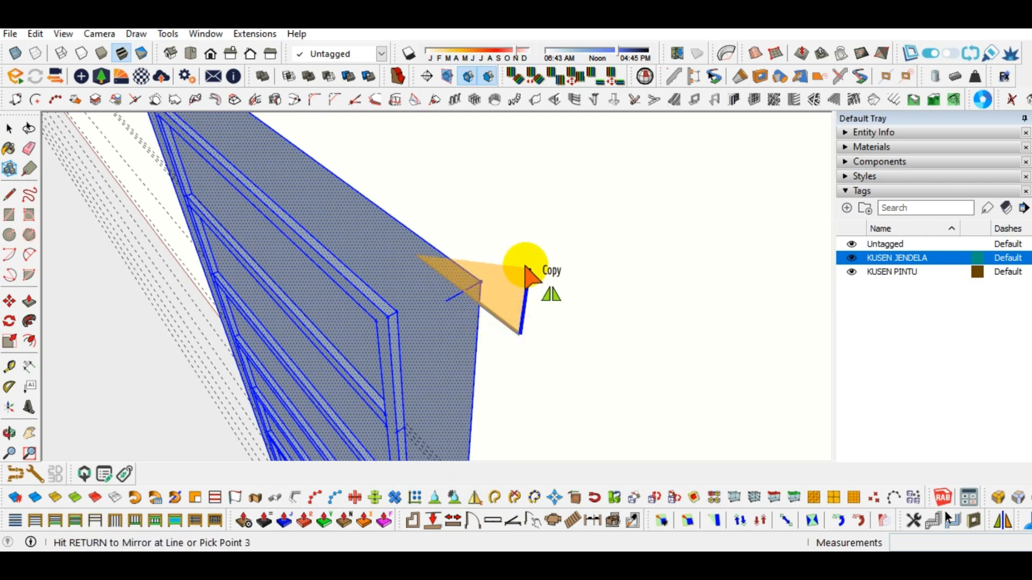
{"action": "left_click", "coordinate": [525, 271]}
Draw a closing edge across the leaf's thickness at its corner, joining the original and mirrored halves
{"action": "middle_click_drag", "start_coordinate": [393, 325], "coordinate": [415, 330]}
{"action": "key", "text": "l"}
{"action": "left_click", "coordinate": [431, 304]}
{"action": "left_click", "coordinate": [457, 290]}
{"action": "scroll", "coordinate": [428, 291], "scroll_direction": "down", "scroll_amount": 5}
{"action": "middle_click_drag", "start_coordinate": [428, 290], "coordinate": [452, 344]}
{"action": "scroll", "coordinate": [452, 362], "scroll_direction": "up", "scroll_amount": 5}
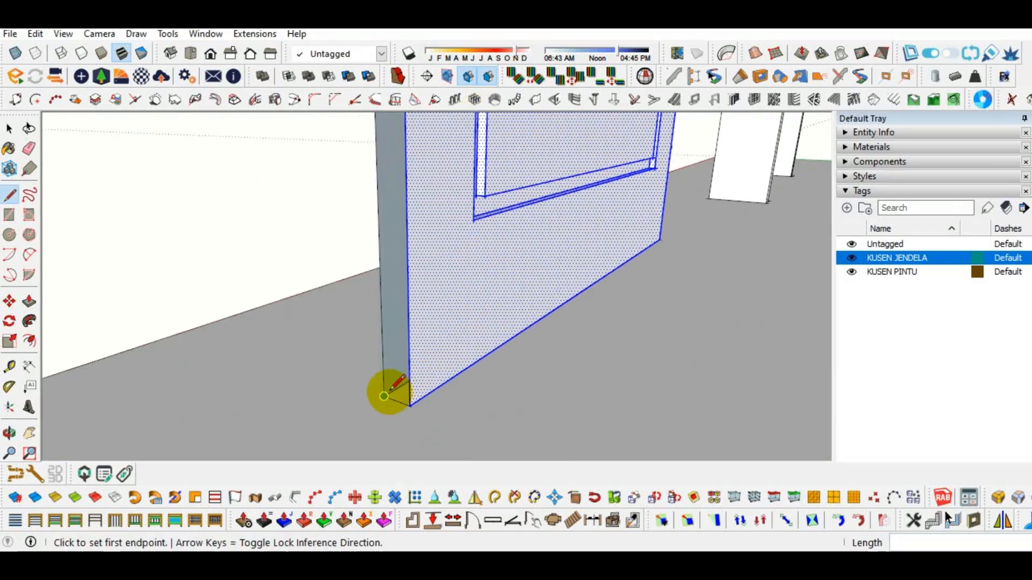
{"action": "key", "text": "space"}
Group the complete double-sided door leaf and delete all guides from the model
{"action": "scroll", "coordinate": [410, 405], "scroll_direction": "down", "scroll_amount": 10}
{"action": "middle_click_drag", "start_coordinate": [442, 302], "coordinate": [301, 306]}
{"action": "left_click_drag", "start_coordinate": [266, 148], "coordinate": [433, 424]}
{"action": "middle_click_drag", "start_coordinate": [374, 313], "coordinate": [490, 249]}
{"action": "scroll", "coordinate": [490, 249], "scroll_direction": "up", "scroll_amount": 3}
{"action": "right_click", "coordinate": [491, 249]}
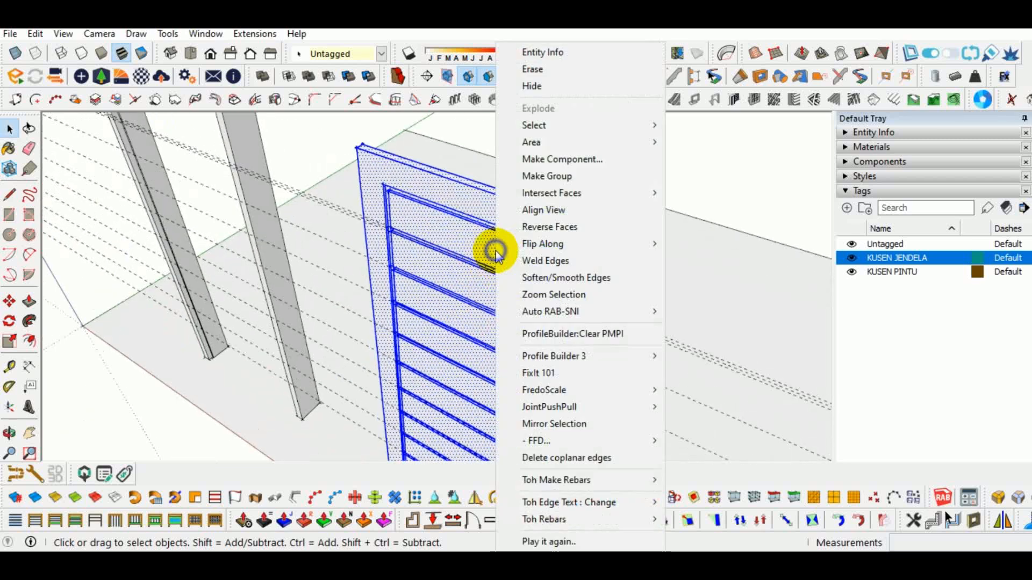
{"action": "left_click", "coordinate": [547, 173]}
{"action": "left_click", "coordinate": [547, 164]}
{"action": "left_click", "coordinate": [41, 37]}
{"action": "left_click", "coordinate": [77, 174]}
Inspect the door leaf and the door frame as separate objects
{"action": "middle_click_drag", "start_coordinate": [380, 334], "coordinate": [449, 260]}
{"action": "scroll", "coordinate": [526, 242], "scroll_direction": "up", "scroll_amount": 4}
{"action": "left_click", "coordinate": [526, 242]}
{"action": "scroll", "coordinate": [450, 260], "scroll_direction": "down", "scroll_amount": 3}
{"action": "middle_click_drag", "start_coordinate": [226, 226], "coordinate": [328, 207], "text": "shift"}
{"action": "left_click", "coordinate": [298, 188]}
{"action": "scroll", "coordinate": [298, 188], "scroll_direction": "down", "scroll_amount": 3}
{"action": "scroll", "coordinate": [511, 233], "scroll_direction": "down", "scroll_amount": 1}
{"action": "middle_click_drag", "start_coordinate": [512, 233], "coordinate": [507, 256]}
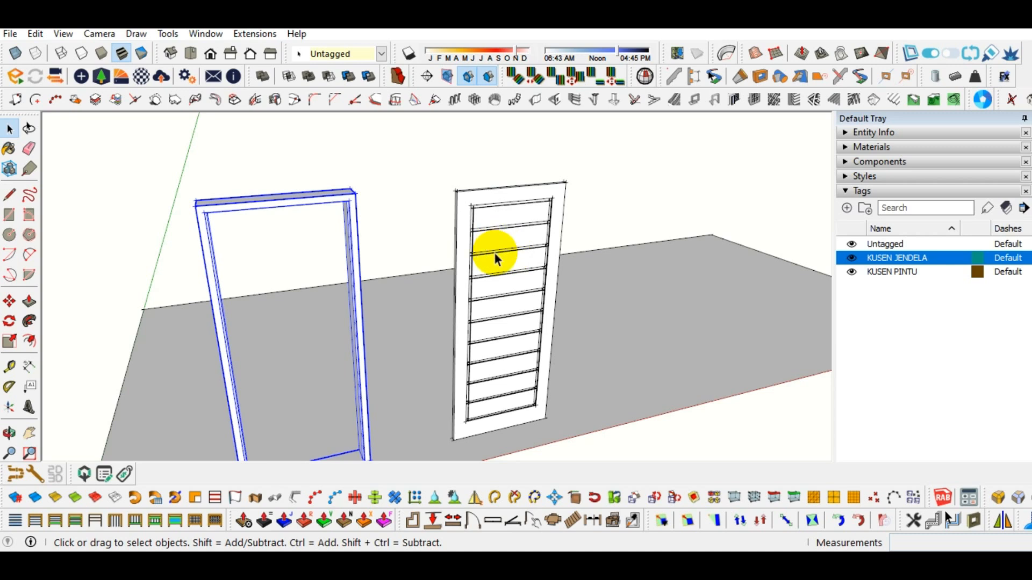
Select the door leaf and display the Wood collection of materials
{"action": "scroll", "coordinate": [497, 246], "scroll_direction": "up", "scroll_amount": 3}
{"action": "left_click", "coordinate": [505, 236]}
{"action": "middle_click_drag", "start_coordinate": [508, 248], "coordinate": [515, 260]}
{"action": "scroll", "coordinate": [507, 257], "scroll_direction": "down", "scroll_amount": 3}
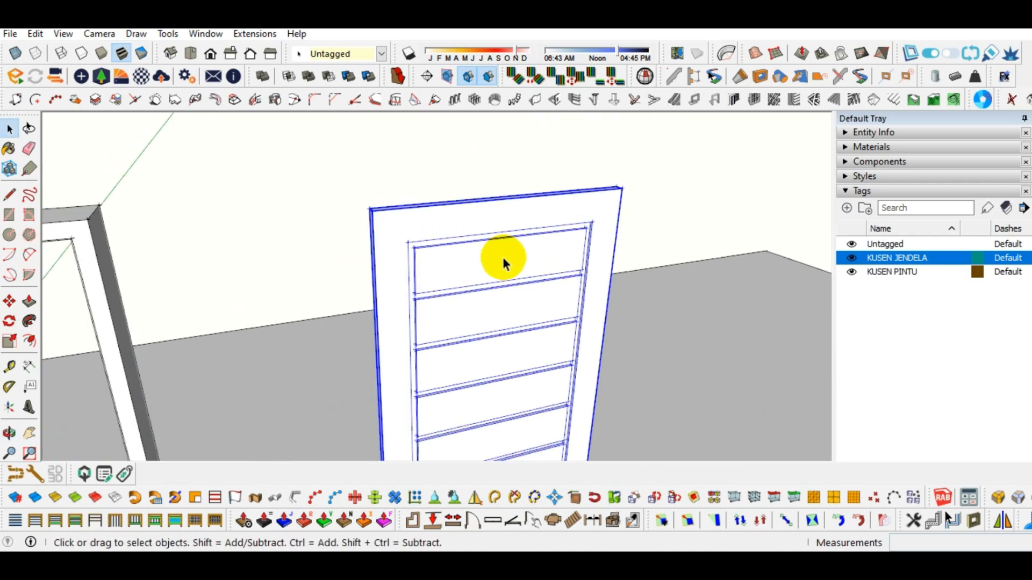
{"action": "left_click", "coordinate": [863, 194]}
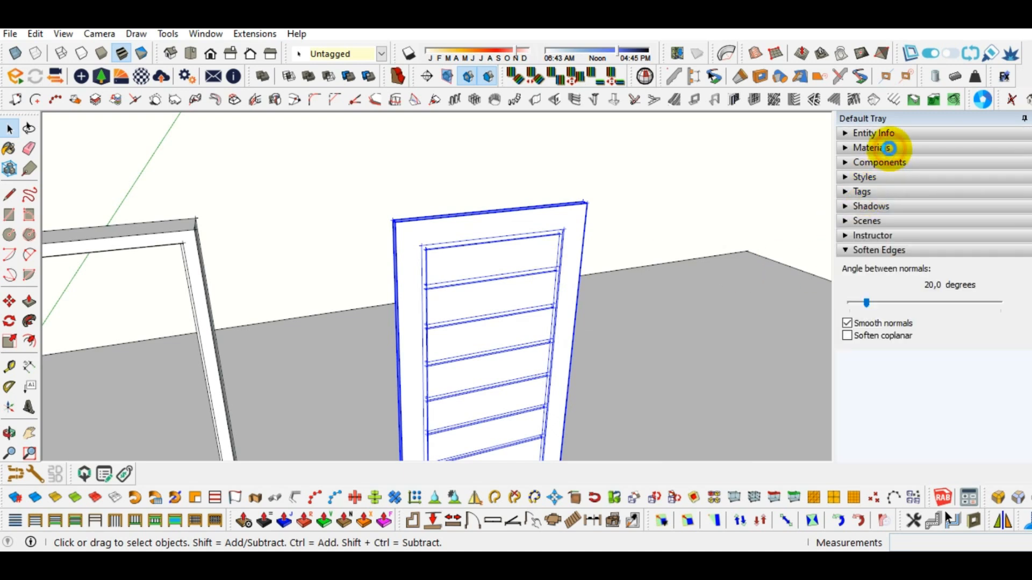
{"action": "left_click", "coordinate": [888, 148]}
{"action": "left_click", "coordinate": [924, 246]}
{"action": "scroll", "coordinate": [949, 427], "scroll_direction": "down", "scroll_amount": 8}
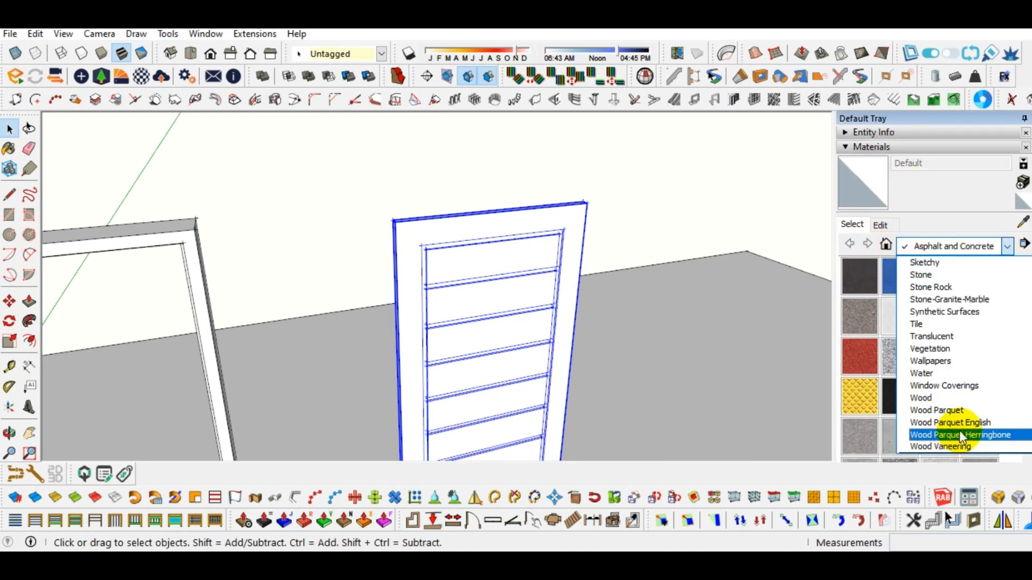
{"action": "left_click", "coordinate": [949, 397]}
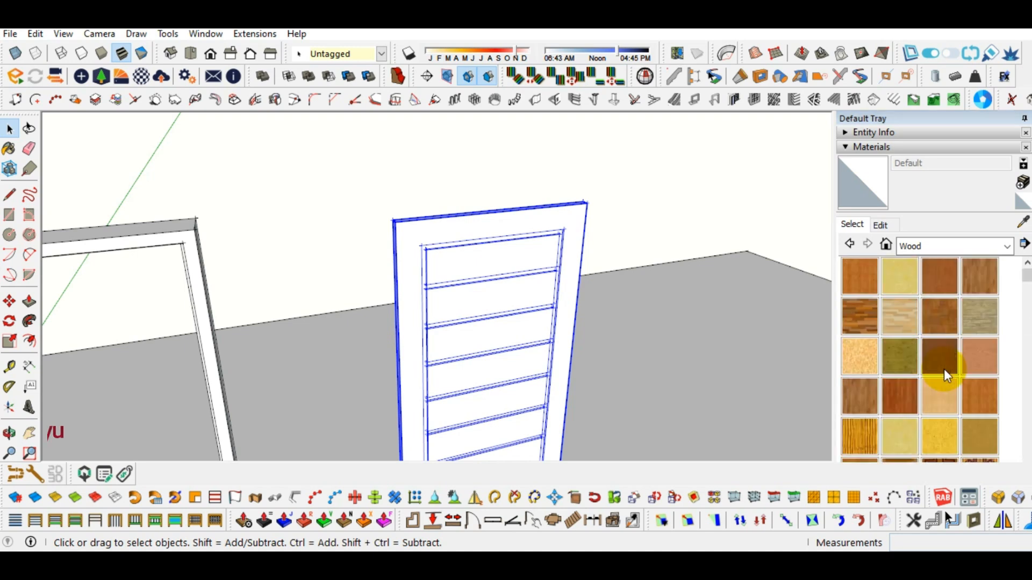
Paint the door frame with Wood_Bamboo_Dark
{"action": "left_click", "coordinate": [911, 408]}
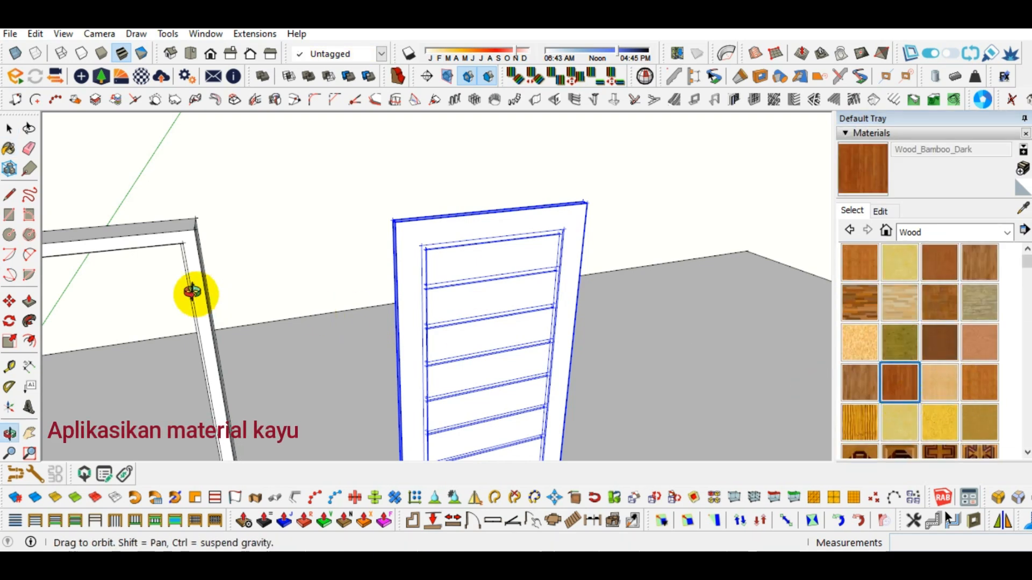
{"action": "scroll", "coordinate": [204, 288], "scroll_direction": "up", "scroll_amount": 2}
{"action": "left_click", "coordinate": [207, 285]}
{"action": "middle_click_drag", "start_coordinate": [210, 285], "coordinate": [483, 301], "text": "shift"}
{"action": "scroll", "coordinate": [453, 288], "scroll_direction": "up", "scroll_amount": 3}
{"action": "scroll", "coordinate": [571, 297], "scroll_direction": "down", "scroll_amount": 3}
{"action": "mouse_move", "coordinate": [653, 236]}
{"action": "middle_mouse_down", "text": "shift"}
{"action": "mouse_move", "coordinate": [677, 257]}
{"action": "mouse_move", "coordinate": [806, 247]}
{"action": "middle_mouse_up", "text": "shift"}
{"action": "scroll", "coordinate": [301, 266], "scroll_direction": "up", "scroll_amount": 1}
{"action": "middle_click_drag", "start_coordinate": [294, 273], "coordinate": [426, 245]}
{"action": "scroll", "coordinate": [434, 270], "scroll_direction": "down", "scroll_amount": 3}
{"action": "middle_click_drag", "start_coordinate": [726, 309], "coordinate": [563, 339], "text": "shift"}
{"action": "scroll", "coordinate": [563, 299], "scroll_direction": "up", "scroll_amount": 3}
{"action": "scroll", "coordinate": [563, 338], "scroll_direction": "down", "scroll_amount": 5}
{"action": "middle_click_drag", "start_coordinate": [678, 341], "coordinate": [377, 240], "text": "shift"}
{"action": "scroll", "coordinate": [493, 270], "scroll_direction": "up", "scroll_amount": 3}
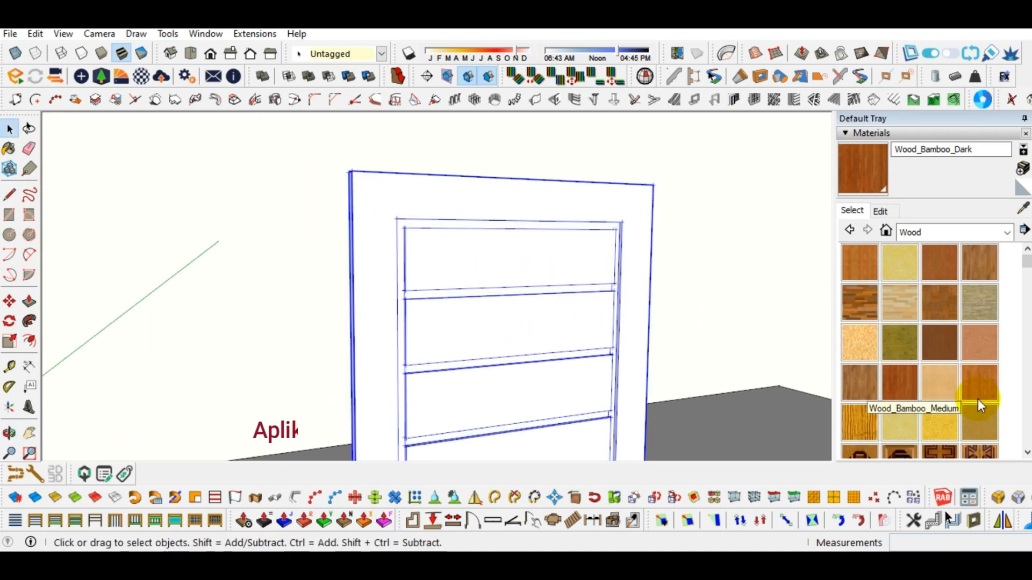
Paint the door frame with Wood_Grain_Stain from the Wood collection
{"action": "scroll", "coordinate": [947, 392], "scroll_direction": "down", "scroll_amount": 3}
{"action": "scroll", "coordinate": [918, 382], "scroll_direction": "up", "scroll_amount": 3}
{"action": "scroll", "coordinate": [960, 388], "scroll_direction": "down", "scroll_amount": 3}
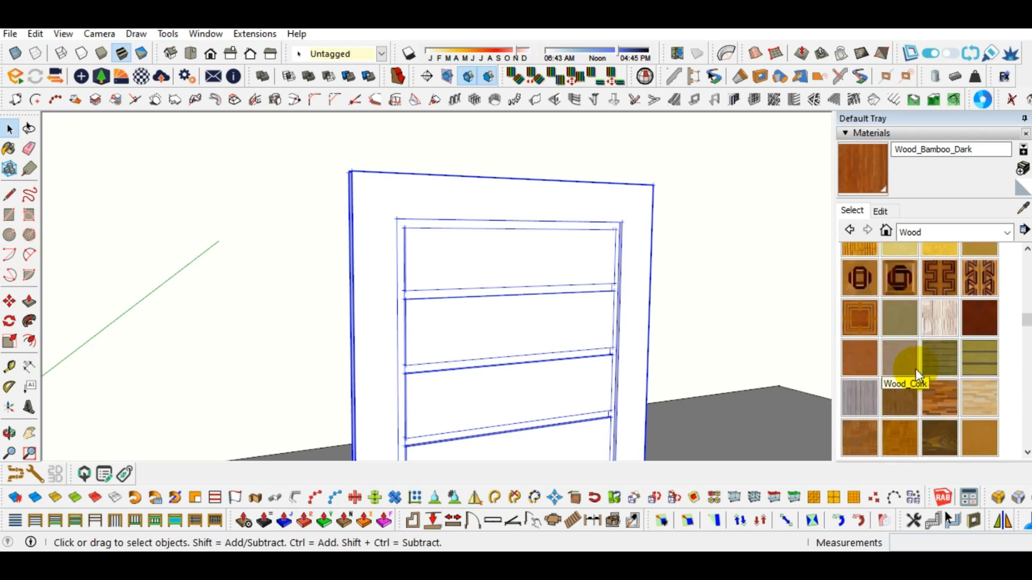
{"action": "scroll", "coordinate": [869, 360], "scroll_direction": "up", "scroll_amount": 5}
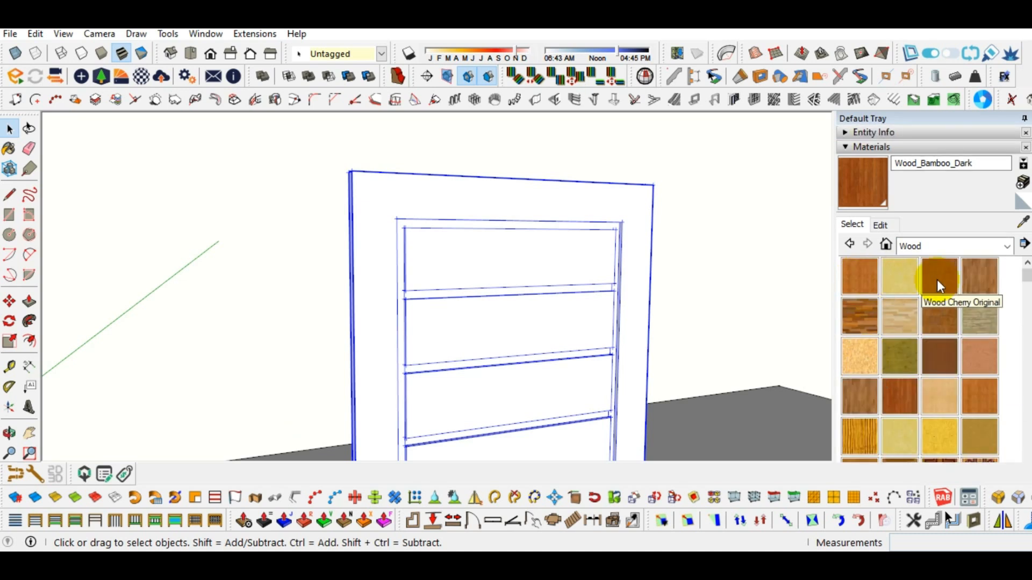
{"action": "scroll", "coordinate": [937, 279], "scroll_direction": "down", "scroll_amount": 5}
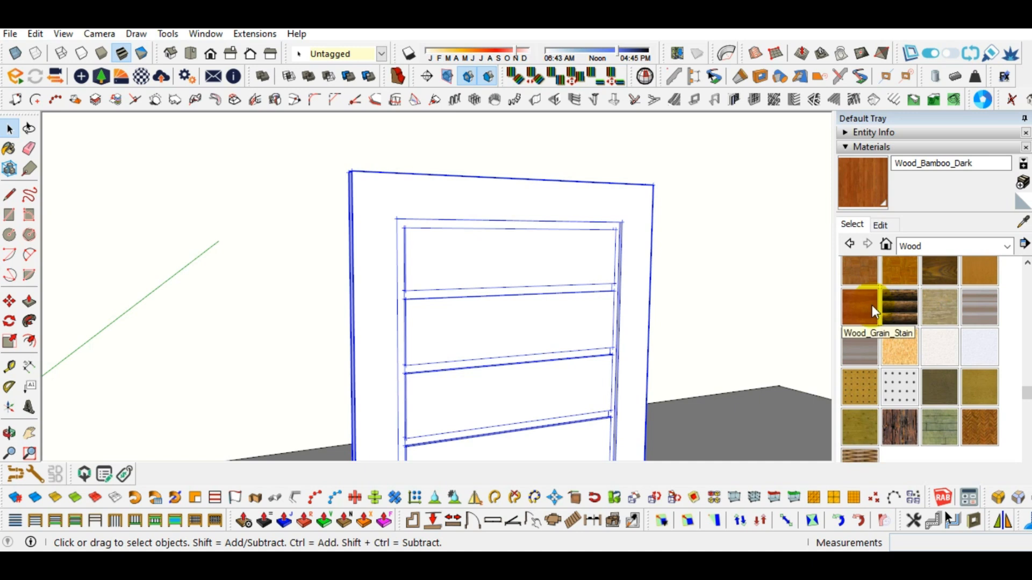
{"action": "left_click", "coordinate": [870, 307]}
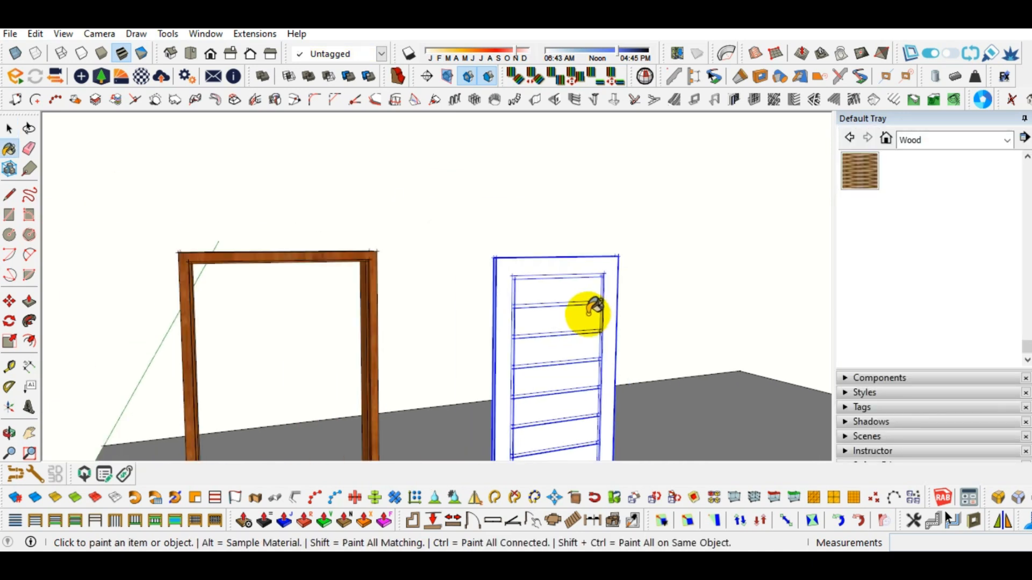
{"action": "scroll", "coordinate": [383, 253], "scroll_direction": "up", "scroll_amount": 5}
{"action": "scroll", "coordinate": [392, 239], "scroll_direction": "down", "scroll_amount": 6}
{"action": "middle_click_drag", "start_coordinate": [422, 249], "coordinate": [480, 260]}
{"action": "scroll", "coordinate": [938, 307], "scroll_direction": "up", "scroll_amount": 10}
{"action": "scroll", "coordinate": [942, 311], "scroll_direction": "down", "scroll_amount": 5}
Paint the door leaf with Wood_Cherry_Original and clear the selection
{"action": "left_click", "coordinate": [858, 357]}
{"action": "left_click", "coordinate": [618, 280]}
{"action": "scroll", "coordinate": [633, 279], "scroll_direction": "up", "scroll_amount": 3}
{"action": "scroll", "coordinate": [633, 279], "scroll_direction": "up", "scroll_amount": 1}
{"action": "key", "text": "space"}
{"action": "scroll", "coordinate": [912, 389], "scroll_direction": "down", "scroll_amount": 3}
{"action": "scroll", "coordinate": [942, 397], "scroll_direction": "up", "scroll_amount": 1}
{"action": "left_click", "coordinate": [789, 329]}
Set the texture width of Wood_Cherry_Original to 300 cm
{"action": "scroll", "coordinate": [676, 311], "scroll_direction": "down", "scroll_amount": 3}
{"action": "scroll", "coordinate": [618, 269], "scroll_direction": "down", "scroll_amount": 3}
{"action": "scroll", "coordinate": [686, 292], "scroll_direction": "up", "scroll_amount": 4}
{"action": "left_click", "coordinate": [881, 212]}
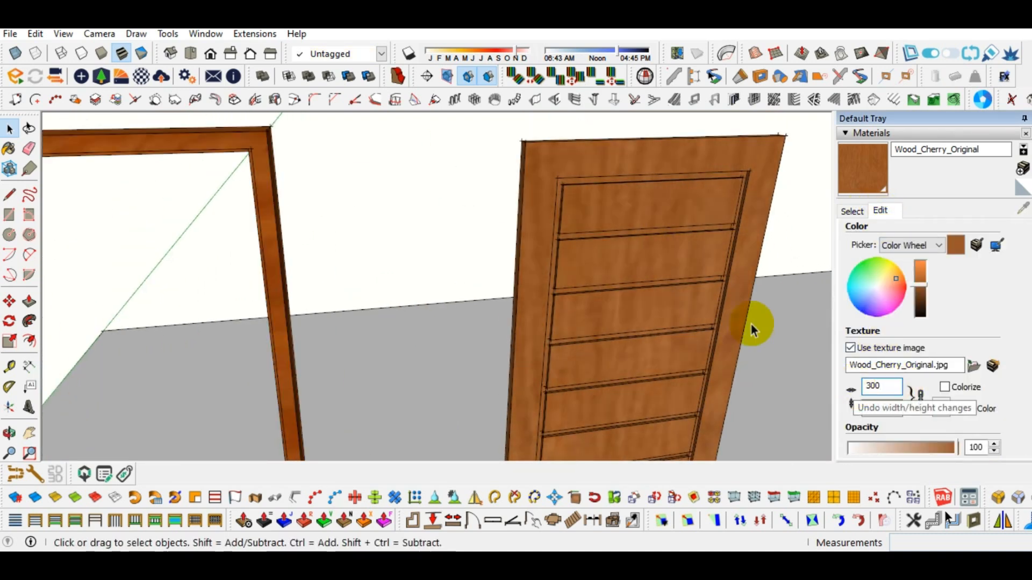
{"action": "left_click", "coordinate": [613, 269]}
Sample the frame's Wood_Grain_Stain material and set its texture size to 200 cm
{"action": "scroll", "coordinate": [617, 295], "scroll_direction": "down", "scroll_amount": 3}
{"action": "scroll", "coordinate": [634, 265], "scroll_direction": "up", "scroll_amount": 1}
{"action": "scroll", "coordinate": [467, 225], "scroll_direction": "up", "scroll_amount": 5}
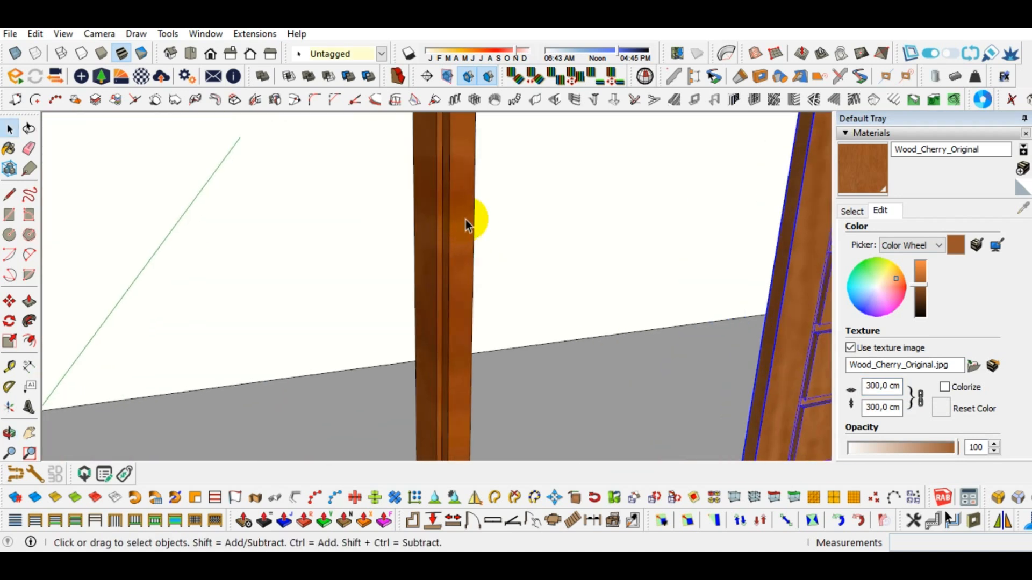
{"action": "left_click", "coordinate": [852, 211]}
{"action": "left_click", "coordinate": [1022, 209]}
{"action": "left_click", "coordinate": [881, 211]}
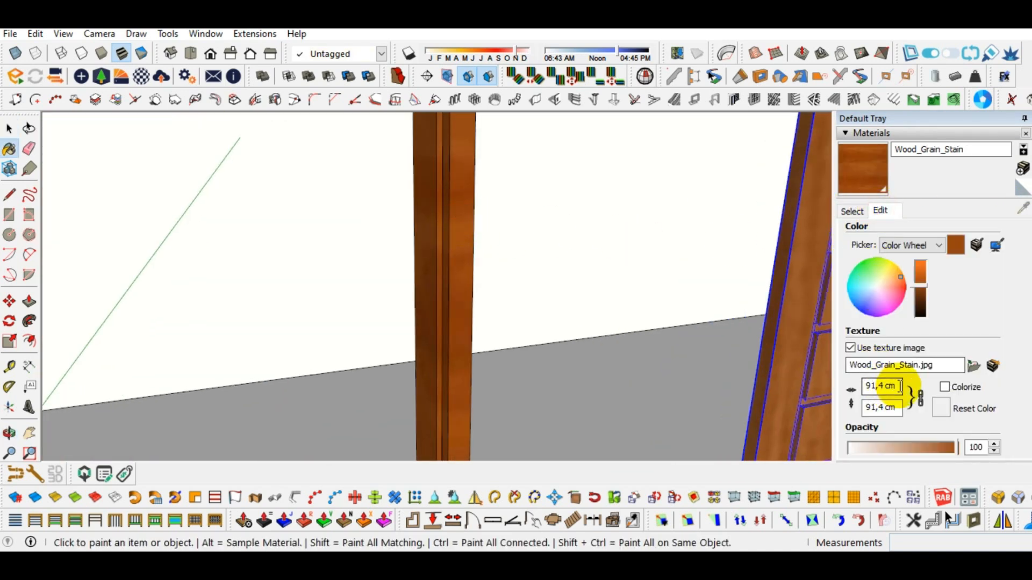
{"action": "middle_click_drag", "start_coordinate": [490, 231], "coordinate": [562, 308]}
{"action": "left_click", "coordinate": [562, 302]}
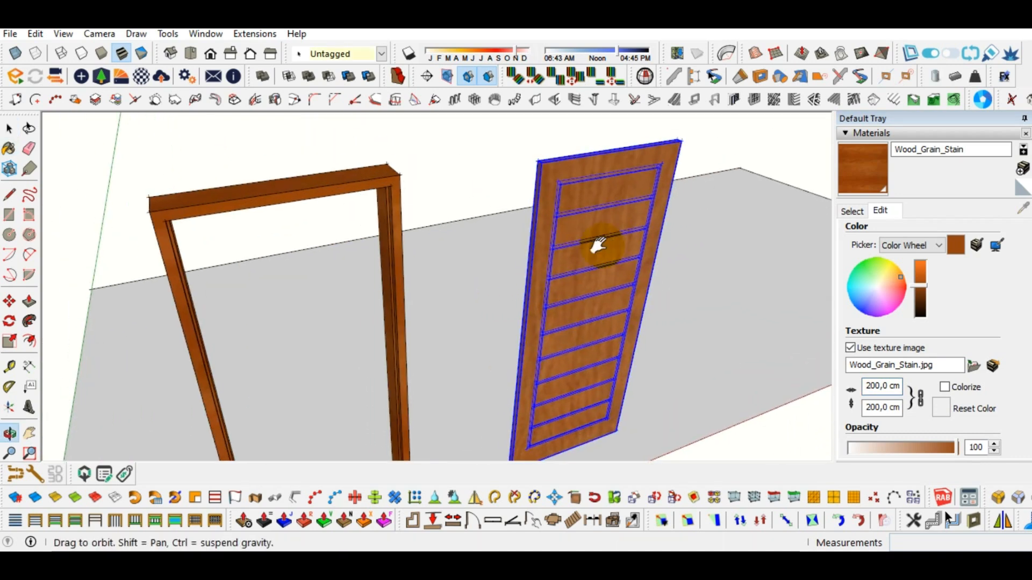
{"action": "middle_click_drag", "start_coordinate": [615, 237], "coordinate": [569, 263]}
{"action": "key", "text": "space"}
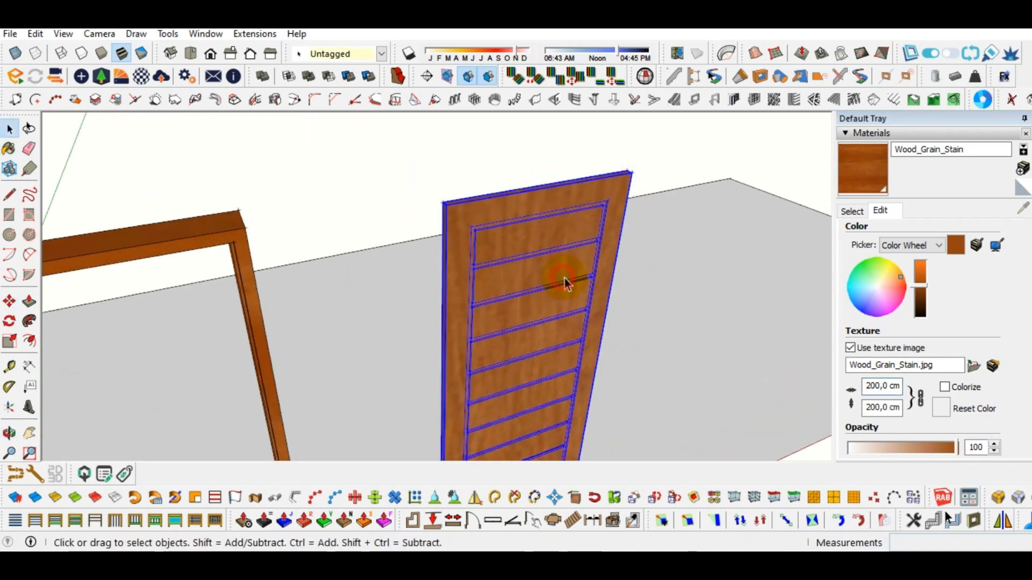
Insert the H1 door handle from the Pintu components onto the side stile of the door leaf
{"action": "left_click", "coordinate": [852, 211]}
{"action": "left_click", "coordinate": [873, 148]}
{"action": "left_click", "coordinate": [880, 162]}
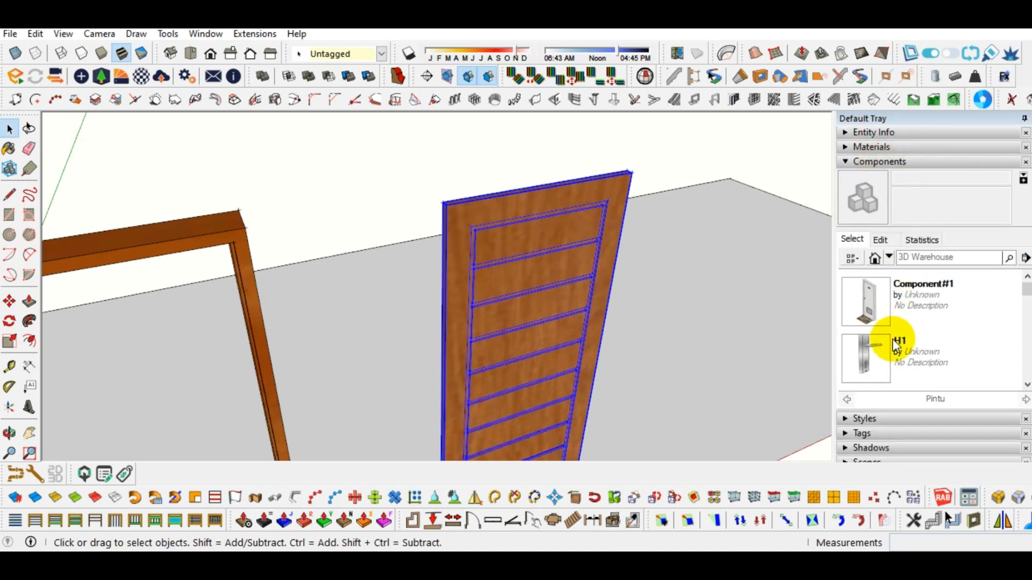
{"action": "scroll", "coordinate": [577, 400], "scroll_direction": "down", "scroll_amount": 2}
{"action": "middle_click_drag", "start_coordinate": [577, 401], "coordinate": [607, 313]}
{"action": "scroll", "coordinate": [594, 290], "scroll_direction": "up", "scroll_amount": 4}
{"action": "scroll", "coordinate": [591, 274], "scroll_direction": "down", "scroll_amount": 3}
{"action": "scroll", "coordinate": [588, 265], "scroll_direction": "up", "scroll_amount": 3}
{"action": "left_click", "coordinate": [584, 259]}
Flip the H1 handle sideways with the Scale tool so its lever points toward the leaf's centre
{"action": "middle_click_drag", "start_coordinate": [538, 258], "coordinate": [513, 284]}
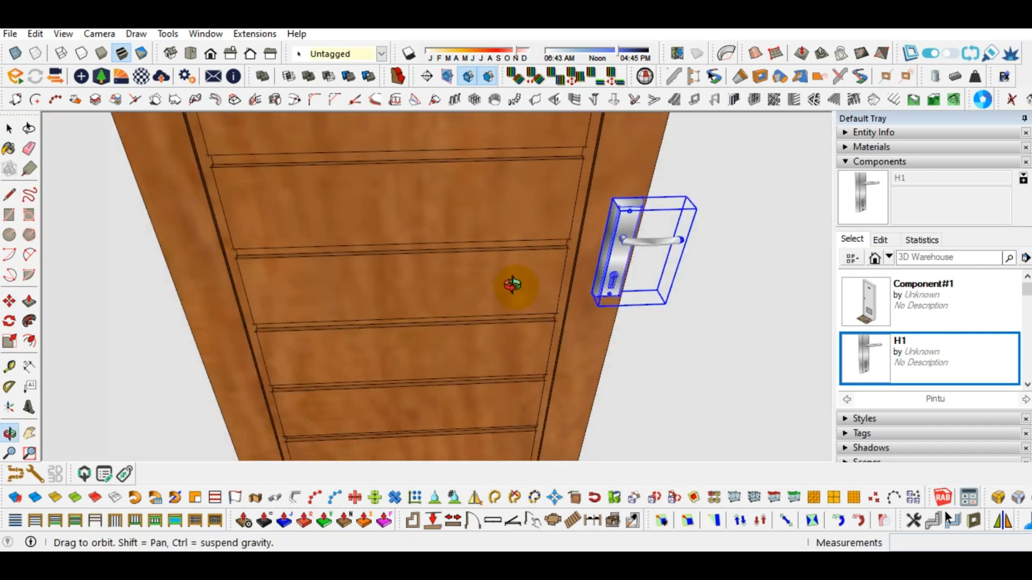
{"action": "scroll", "coordinate": [620, 245], "scroll_direction": "up", "scroll_amount": 3}
{"action": "middle_click_drag", "start_coordinate": [640, 249], "coordinate": [612, 278]}
{"action": "key", "text": "s"}
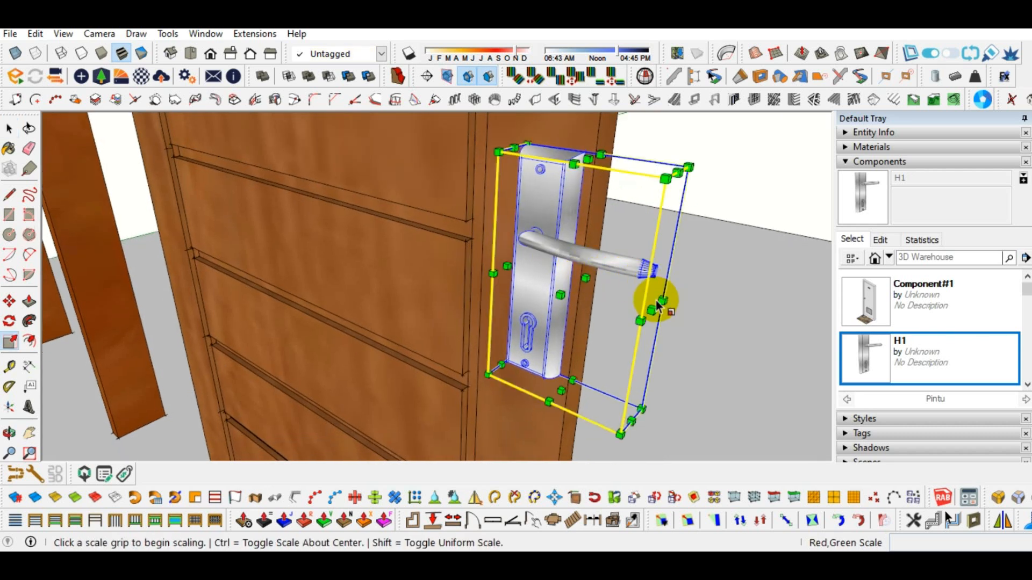
{"action": "left_click", "coordinate": [652, 310]}
{"action": "key", "text": "Return"}
{"action": "key", "text": "space"}
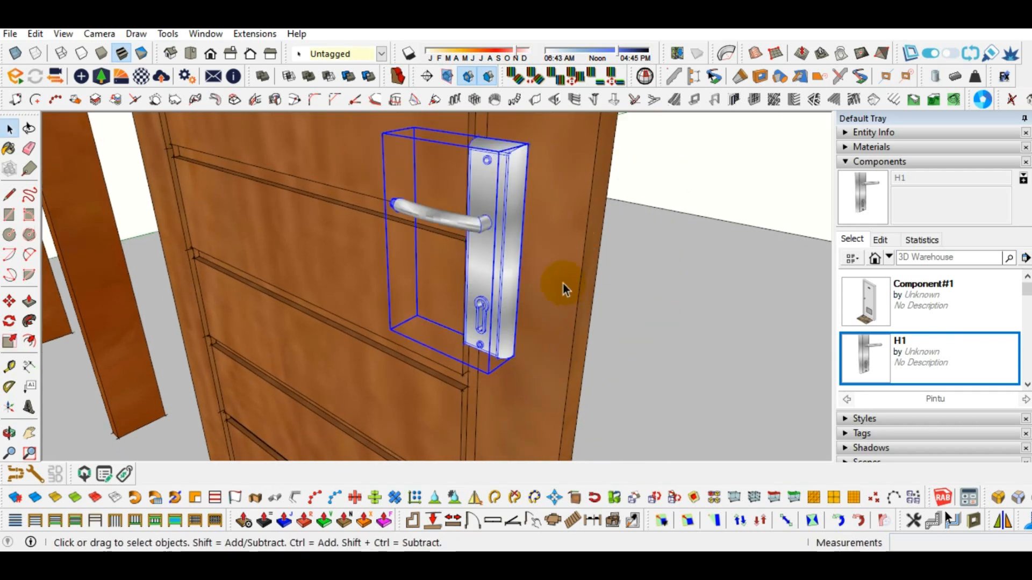
Move the H1 handle sideways so its plate sits on the leaf's side stile near the outer edge
{"action": "middle_click_drag", "start_coordinate": [563, 286], "coordinate": [670, 283]}
{"action": "scroll", "coordinate": [541, 265], "scroll_direction": "up", "scroll_amount": 2}
{"action": "middle_click_drag", "start_coordinate": [532, 249], "coordinate": [700, 207]}
{"action": "scroll", "coordinate": [522, 233], "scroll_direction": "up", "scroll_amount": 1}
{"action": "key", "text": "m"}
{"action": "scroll", "coordinate": [521, 234], "scroll_direction": "up", "scroll_amount": 1}
{"action": "left_click", "coordinate": [495, 202]}
{"action": "left_click", "coordinate": [588, 230]}
{"action": "scroll", "coordinate": [586, 232], "scroll_direction": "down", "scroll_amount": 6}
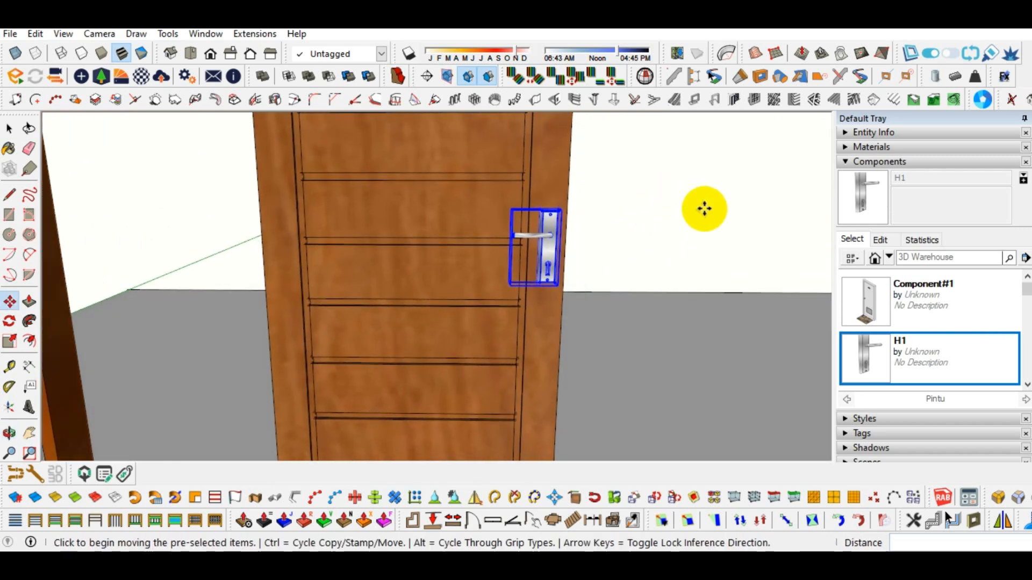
Mirror a copy of the H1 handle across the leaf's thickness onto the opposite face of the door
{"action": "key", "text": "space"}
{"action": "scroll", "coordinate": [526, 261], "scroll_direction": "down", "scroll_amount": 5}
{"action": "middle_click_drag", "start_coordinate": [534, 273], "coordinate": [376, 361]}
{"action": "left_click", "coordinate": [576, 246]}
{"action": "scroll", "coordinate": [527, 248], "scroll_direction": "up", "scroll_amount": 4}
{"action": "left_click", "coordinate": [528, 248]}
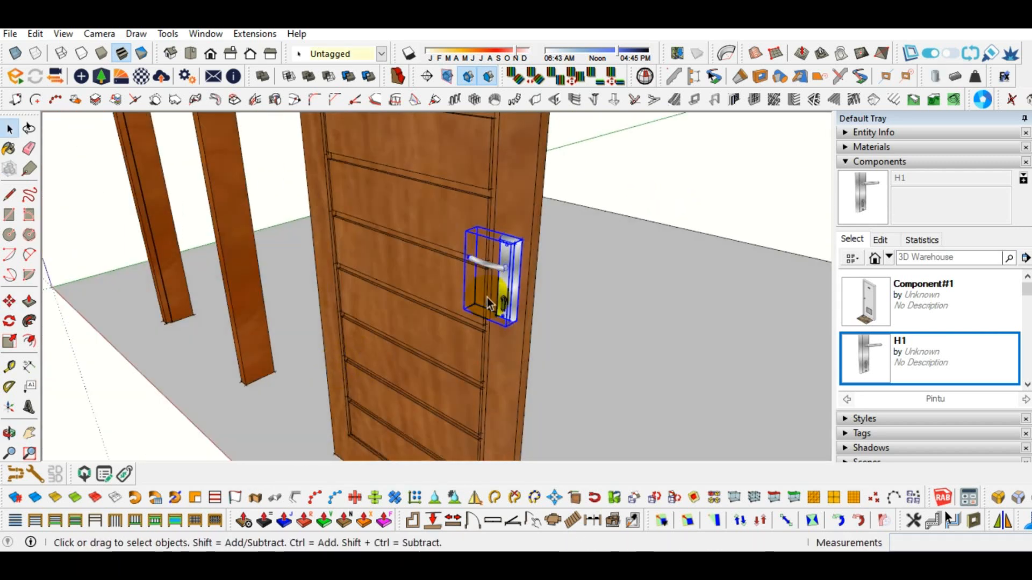
{"action": "scroll", "coordinate": [530, 280], "scroll_direction": "up", "scroll_amount": 3}
{"action": "left_click", "coordinate": [474, 497]}
{"action": "middle_click_drag", "start_coordinate": [457, 364], "coordinate": [416, 336]}
{"action": "scroll", "coordinate": [430, 323], "scroll_direction": "down", "scroll_amount": 3}
{"action": "middle_click_drag", "start_coordinate": [463, 364], "coordinate": [433, 221]}
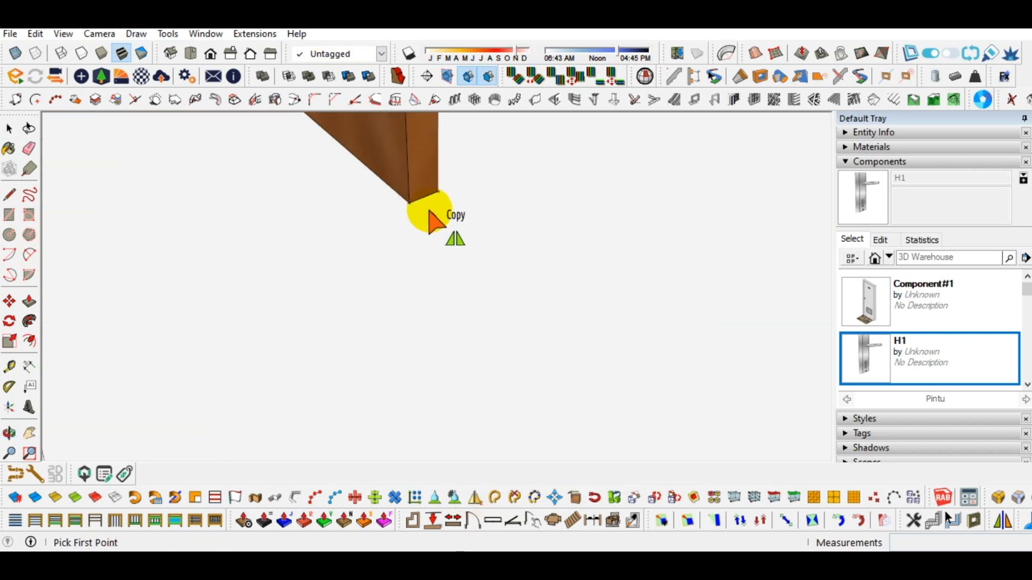
{"action": "left_click", "coordinate": [505, 220]}
{"action": "scroll", "coordinate": [467, 271], "scroll_direction": "down", "scroll_amount": 3}
{"action": "middle_click_drag", "start_coordinate": [463, 269], "coordinate": [448, 403]}
{"action": "scroll", "coordinate": [455, 253], "scroll_direction": "up", "scroll_amount": 3}
{"action": "middle_click_drag", "start_coordinate": [455, 247], "coordinate": [418, 245]}
Group the two H1 handles, and group that pair together with the door leaf
{"action": "left_click", "coordinate": [418, 245], "text": "ctrl"}
{"action": "right_click", "coordinate": [445, 241]}
{"action": "left_click", "coordinate": [494, 206]}
{"action": "scroll", "coordinate": [457, 284], "scroll_direction": "down", "scroll_amount": 5}
{"action": "scroll", "coordinate": [446, 193], "scroll_direction": "up", "scroll_amount": 2}
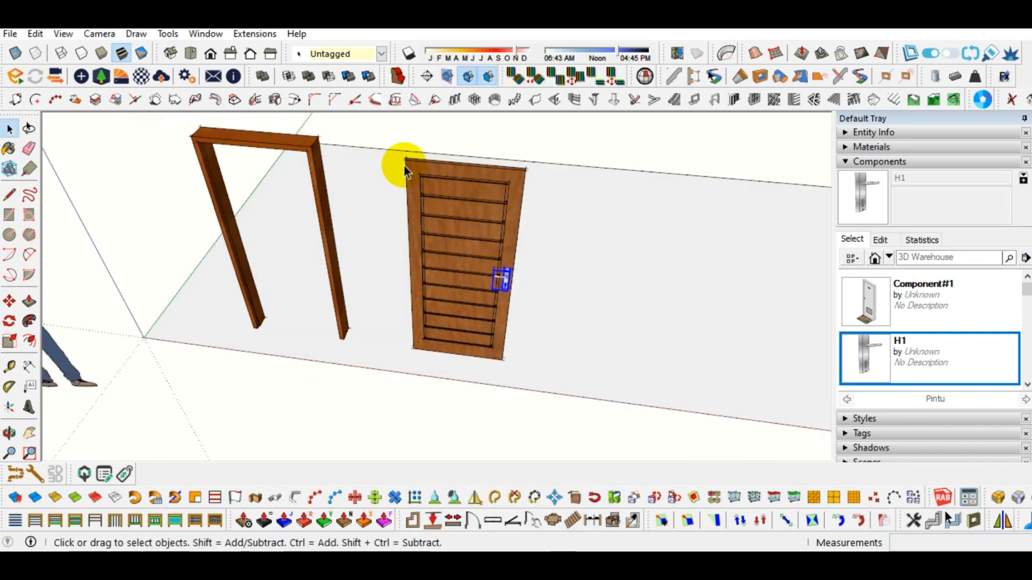
{"action": "left_click_drag", "start_coordinate": [562, 376], "coordinate": [563, 376]}
{"action": "right_click", "coordinate": [485, 276]}
{"action": "left_click", "coordinate": [524, 207]}
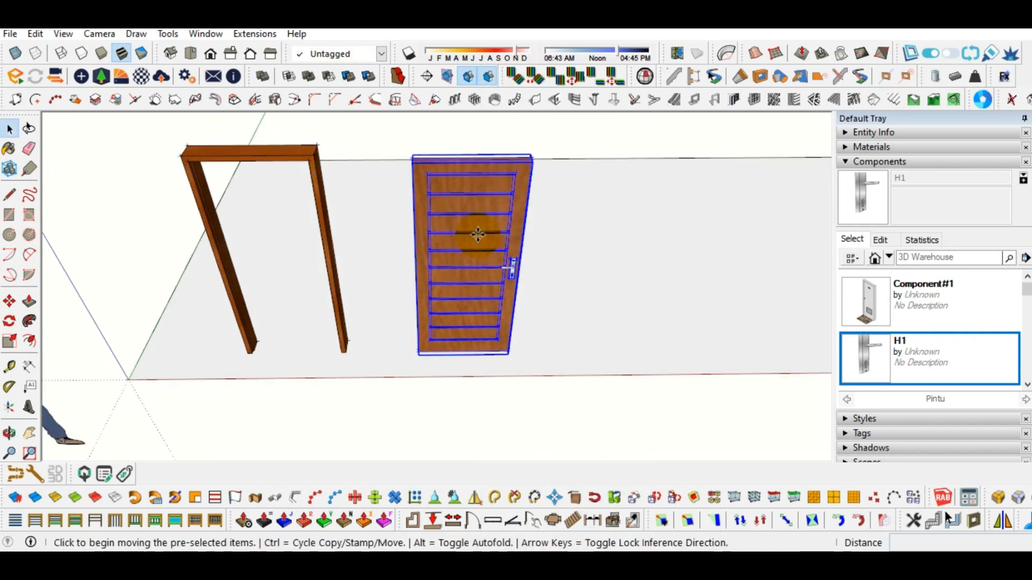
Move the door leaf group into the frame, snapping its upper corner to the frame's inner upper corner
{"action": "scroll", "coordinate": [479, 236], "scroll_direction": "up", "scroll_amount": 4}
{"action": "key", "text": "m"}
{"action": "scroll", "coordinate": [534, 159], "scroll_direction": "up", "scroll_amount": 3}
{"action": "left_click", "coordinate": [565, 131]}
{"action": "scroll", "coordinate": [516, 162], "scroll_direction": "down", "scroll_amount": 2}
{"action": "middle_click_drag", "start_coordinate": [449, 212], "coordinate": [541, 231]}
{"action": "scroll", "coordinate": [430, 202], "scroll_direction": "up", "scroll_amount": 5}
{"action": "scroll", "coordinate": [546, 226], "scroll_direction": "up", "scroll_amount": 1}
{"action": "left_click", "coordinate": [556, 212]}
{"action": "scroll", "coordinate": [555, 212], "scroll_direction": "down", "scroll_amount": 4}
{"action": "key", "text": "space"}
Examine the leaf's fit in the frame and the handles from both sides of the door
{"action": "left_click", "coordinate": [570, 240]}
{"action": "middle_click_drag", "start_coordinate": [456, 296], "coordinate": [476, 241]}
{"action": "scroll", "coordinate": [434, 265], "scroll_direction": "down", "scroll_amount": 4}
{"action": "scroll", "coordinate": [417, 258], "scroll_direction": "down", "scroll_amount": 2}
{"action": "middle_click_drag", "start_coordinate": [415, 268], "coordinate": [741, 258], "text": "shift"}
{"action": "scroll", "coordinate": [389, 201], "scroll_direction": "up", "scroll_amount": 5}
{"action": "middle_click_drag", "start_coordinate": [389, 200], "coordinate": [458, 298]}
{"action": "scroll", "coordinate": [484, 290], "scroll_direction": "down", "scroll_amount": 3}
{"action": "middle_click_drag", "start_coordinate": [516, 282], "coordinate": [96, 285]}
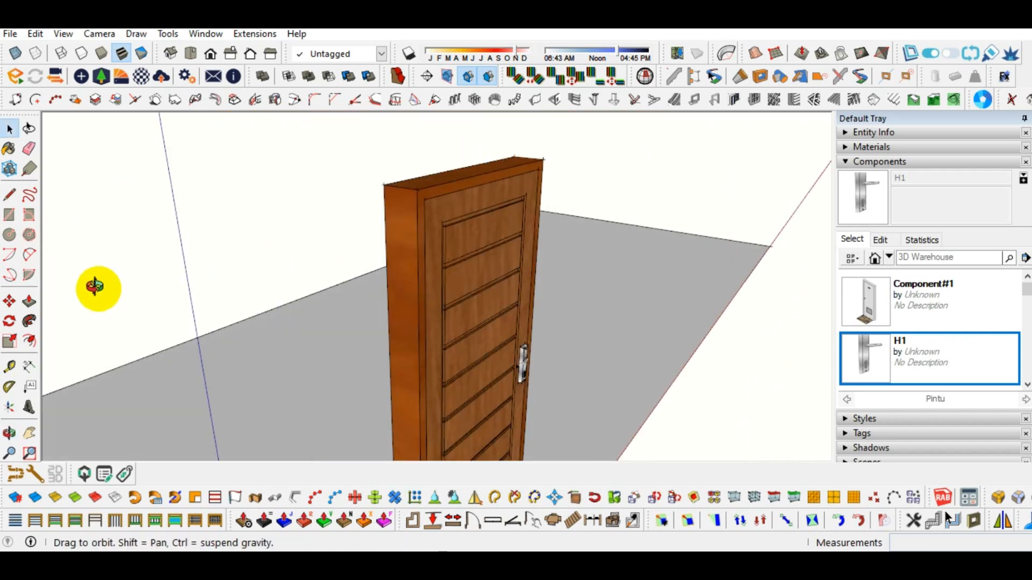
Draw a small circle on the frame's top face near the hinge-side corner
{"action": "scroll", "coordinate": [376, 247], "scroll_direction": "up", "scroll_amount": 5}
{"action": "scroll", "coordinate": [376, 247], "scroll_direction": "down", "scroll_amount": 3}
{"action": "middle_click_drag", "start_coordinate": [333, 290], "coordinate": [357, 258]}
{"action": "left_click", "coordinate": [334, 258]}
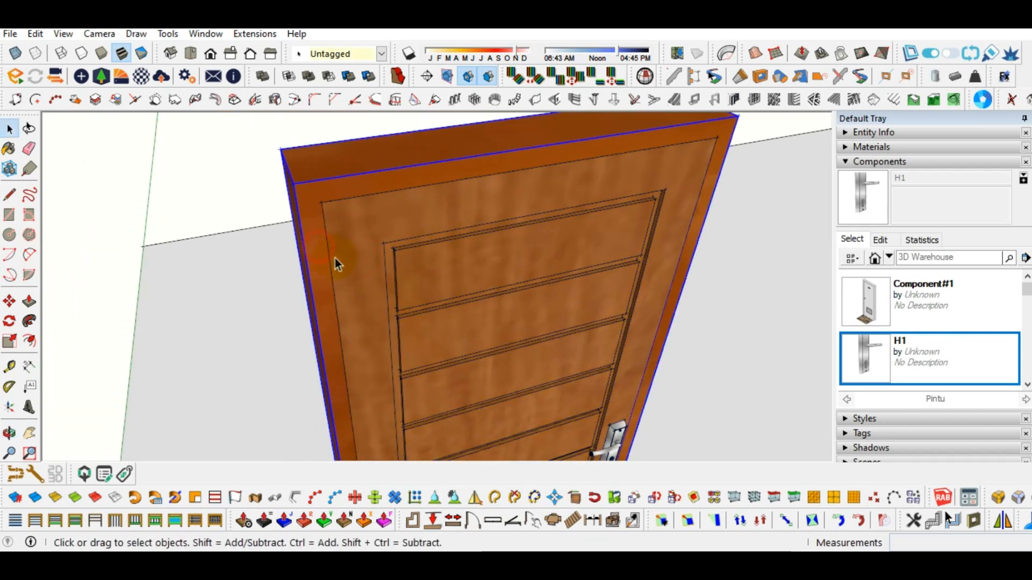
{"action": "scroll", "coordinate": [330, 288], "scroll_direction": "up", "scroll_amount": 4}
{"action": "scroll", "coordinate": [331, 288], "scroll_direction": "down", "scroll_amount": 3}
{"action": "middle_click_drag", "start_coordinate": [248, 215], "coordinate": [329, 196]}
{"action": "scroll", "coordinate": [357, 272], "scroll_direction": "up", "scroll_amount": 4}
{"action": "scroll", "coordinate": [373, 275], "scroll_direction": "up", "scroll_amount": 3}
{"action": "key", "text": "c"}
{"action": "scroll", "coordinate": [368, 285], "scroll_direction": "up", "scroll_amount": 1}
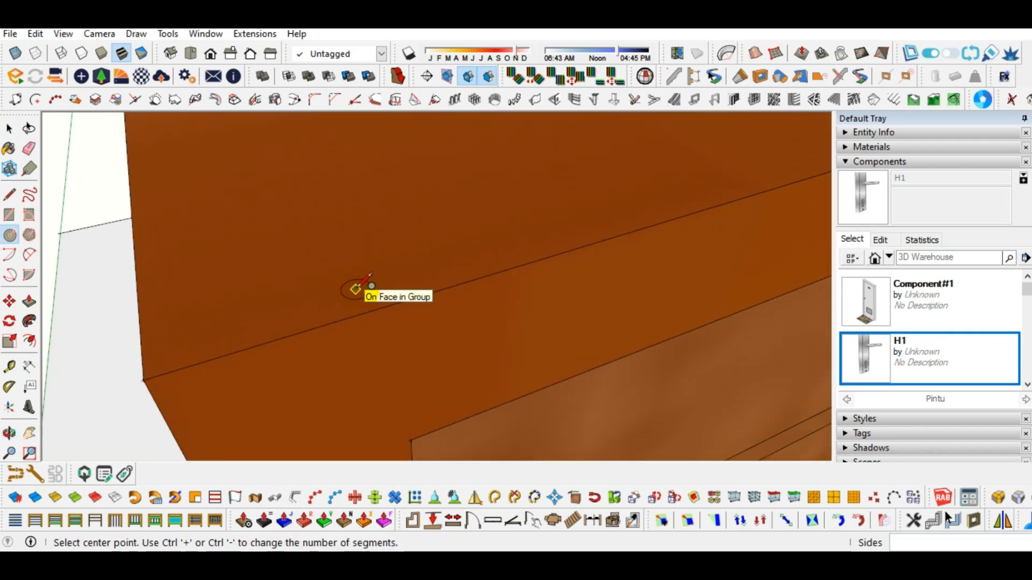
{"action": "left_click", "coordinate": [388, 275]}
Extrude the small circle upward with Push/Pull into a thin cylindrical hinge pin
{"action": "key", "text": "p"}
{"action": "left_click", "coordinate": [350, 292]}
{"action": "mouse_move", "coordinate": [362, 237]}
{"action": "middle_mouse_down"}
{"action": "mouse_move", "coordinate": [350, 214]}
{"action": "mouse_move", "coordinate": [370, 175]}
{"action": "middle_mouse_up"}
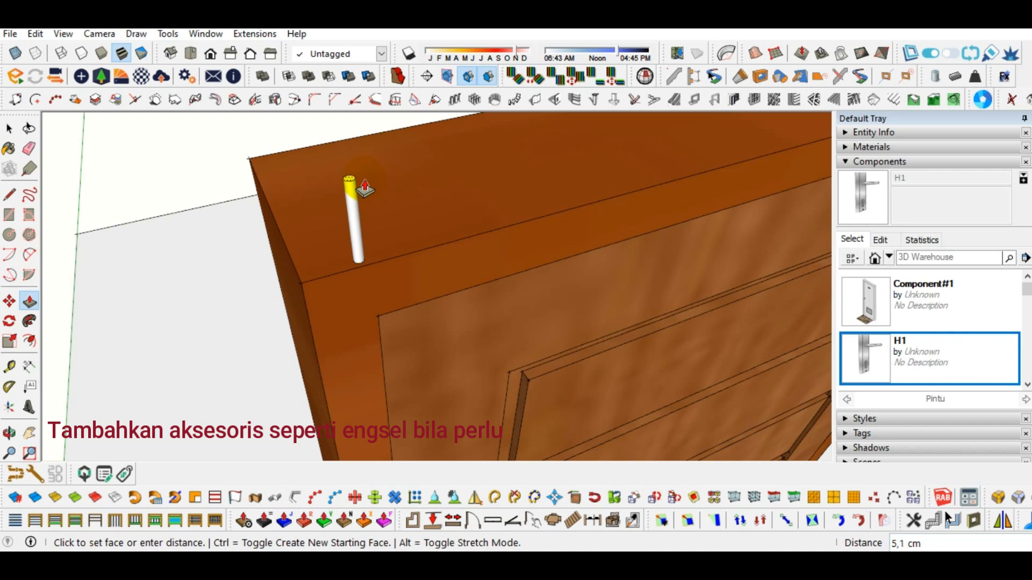
{"action": "key", "text": "space"}
{"action": "scroll", "coordinate": [364, 174], "scroll_direction": "up", "scroll_amount": 2}
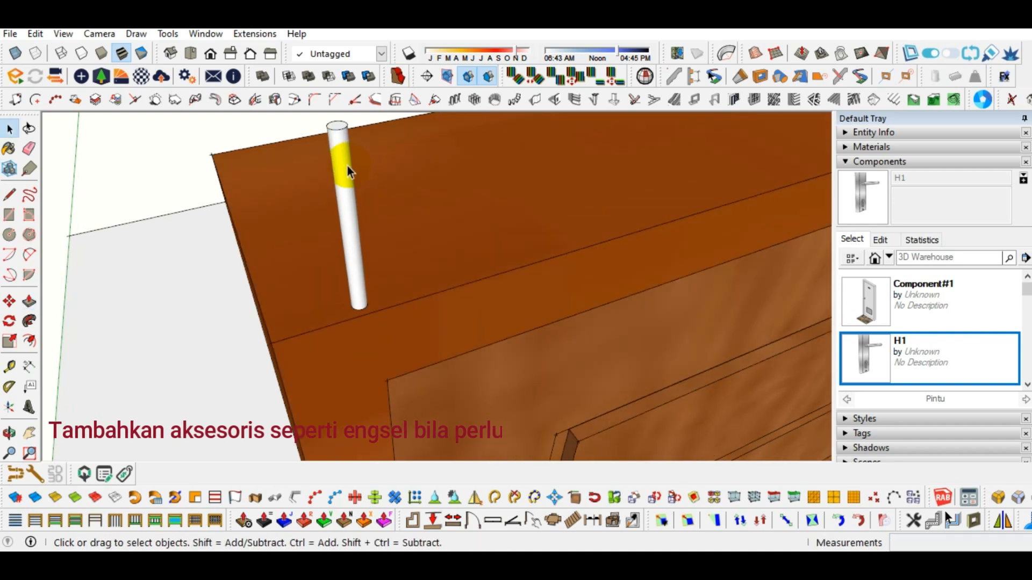
Select the whole hinge cylinder and make it a group
{"action": "middle_click_drag", "start_coordinate": [348, 167], "coordinate": [376, 214]}
{"action": "triple_click", "coordinate": [376, 213]}
{"action": "right_click", "coordinate": [377, 213]}
{"action": "left_click", "coordinate": [431, 143]}
{"action": "scroll", "coordinate": [392, 211], "scroll_direction": "up", "scroll_amount": 1}
{"action": "scroll", "coordinate": [392, 211], "scroll_direction": "down", "scroll_amount": 1}
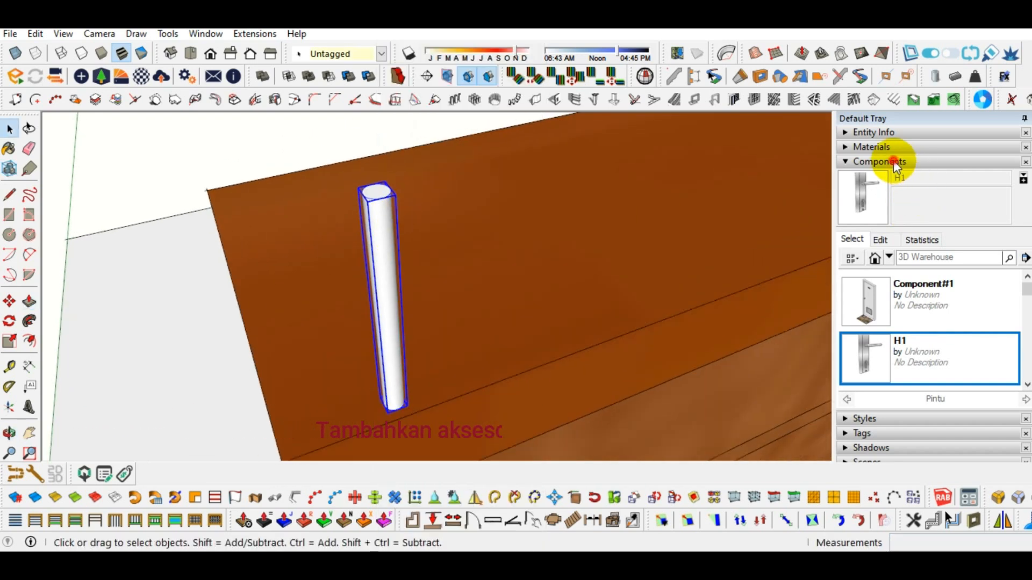
Browse the Metal and Colors material collections for a hinge finish
{"action": "left_click", "coordinate": [893, 161]}
{"action": "left_click", "coordinate": [892, 146]}
{"action": "left_click", "coordinate": [928, 245]}
{"action": "scroll", "coordinate": [929, 247], "scroll_direction": "up", "scroll_amount": 10}
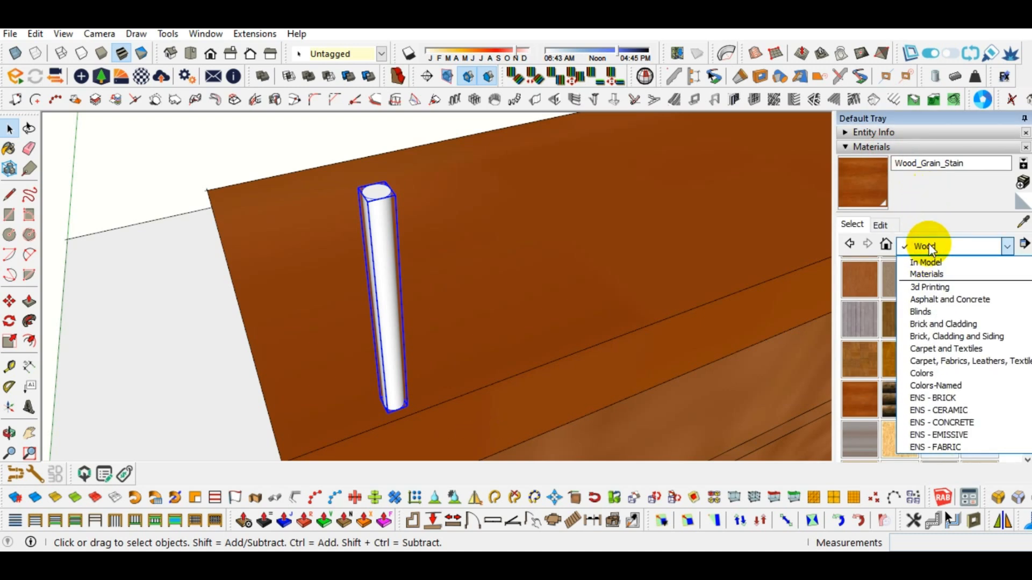
{"action": "scroll", "coordinate": [940, 330], "scroll_direction": "down", "scroll_amount": 6}
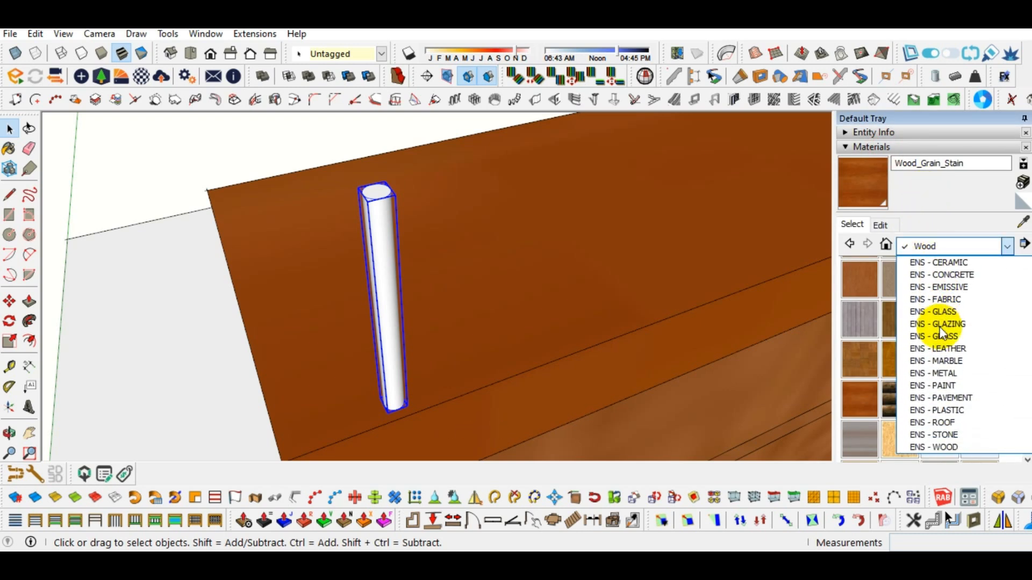
{"action": "left_click", "coordinate": [933, 424]}
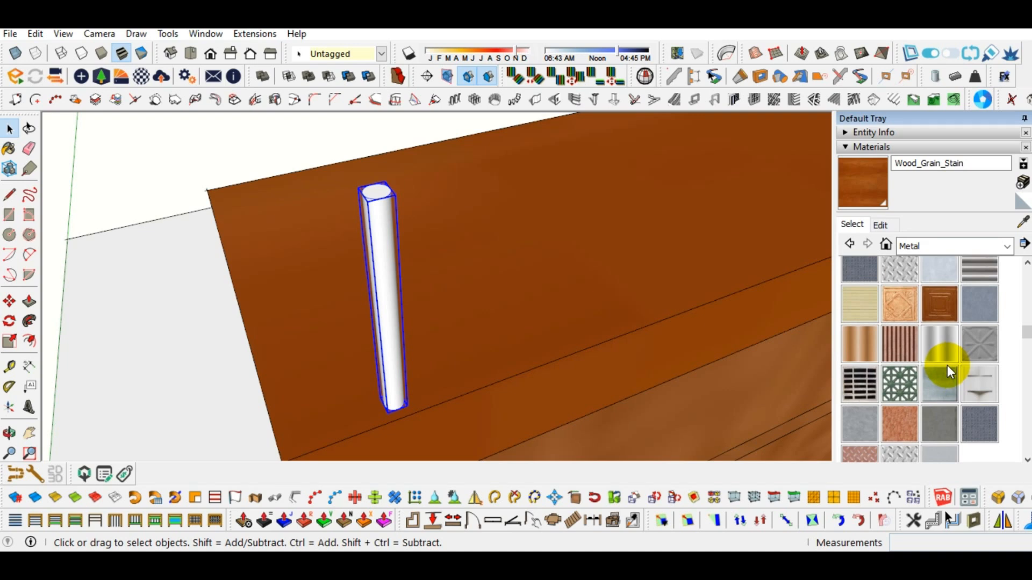
{"action": "left_click", "coordinate": [951, 246]}
{"action": "scroll", "coordinate": [952, 263], "scroll_direction": "up", "scroll_amount": 10}
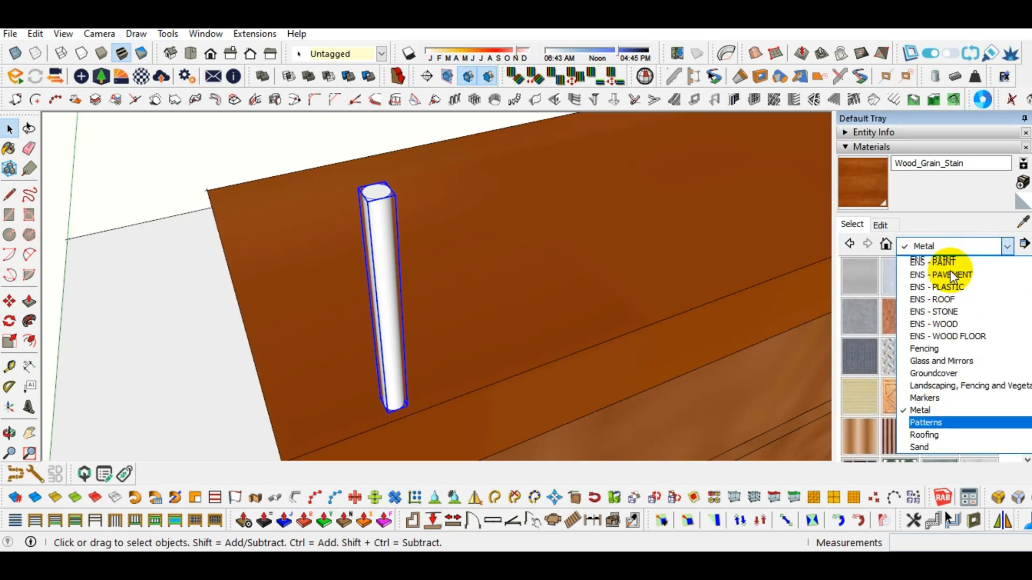
{"action": "left_click", "coordinate": [939, 362]}
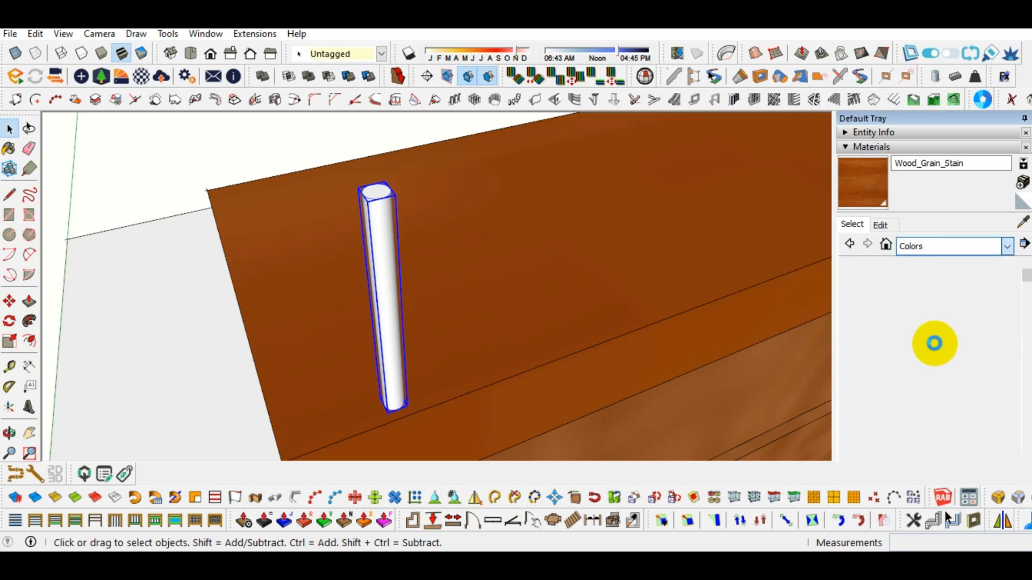
{"action": "scroll", "coordinate": [941, 350], "scroll_direction": "down", "scroll_amount": 2}
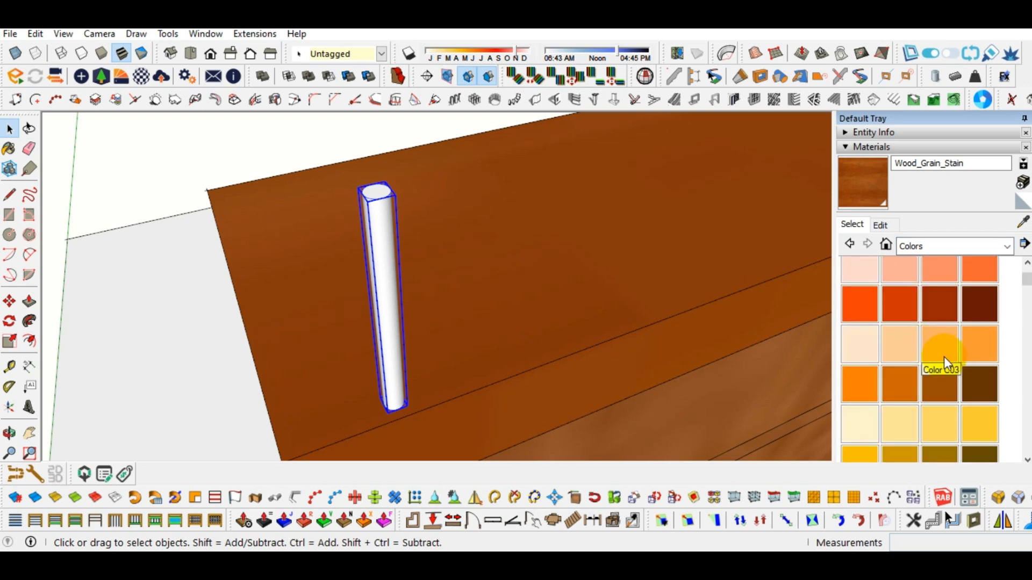
{"action": "scroll", "coordinate": [914, 371], "scroll_direction": "down", "scroll_amount": 8}
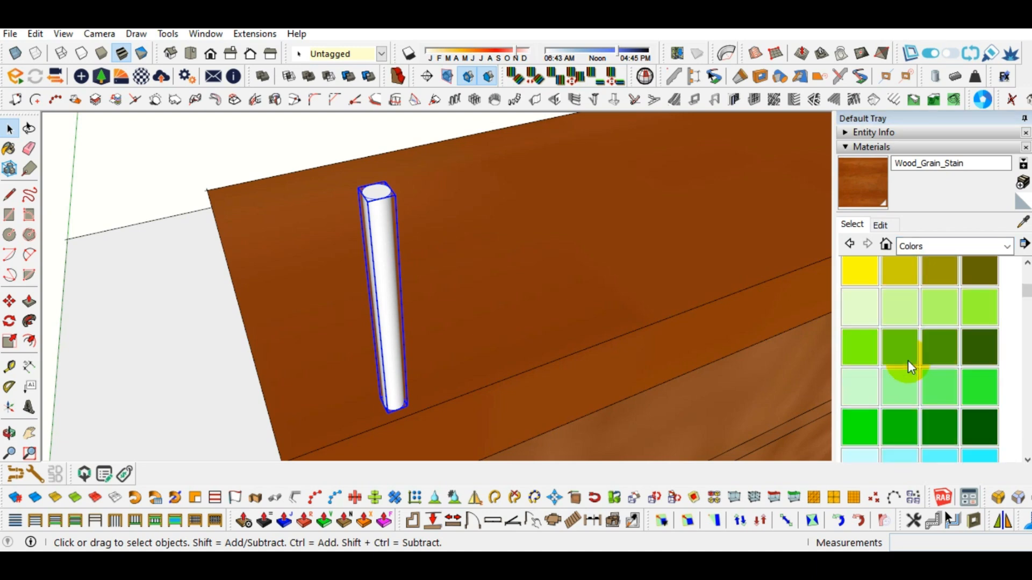
{"action": "scroll", "coordinate": [908, 360], "scroll_direction": "down", "scroll_amount": 3}
Paint the hinge cylinder with the Aluminum material from the Metal collection
{"action": "left_click", "coordinate": [944, 247]}
{"action": "scroll", "coordinate": [941, 350], "scroll_direction": "down", "scroll_amount": 5}
{"action": "scroll", "coordinate": [942, 339], "scroll_direction": "up", "scroll_amount": 2}
{"action": "left_click", "coordinate": [942, 325]}
{"action": "left_click", "coordinate": [859, 275]}
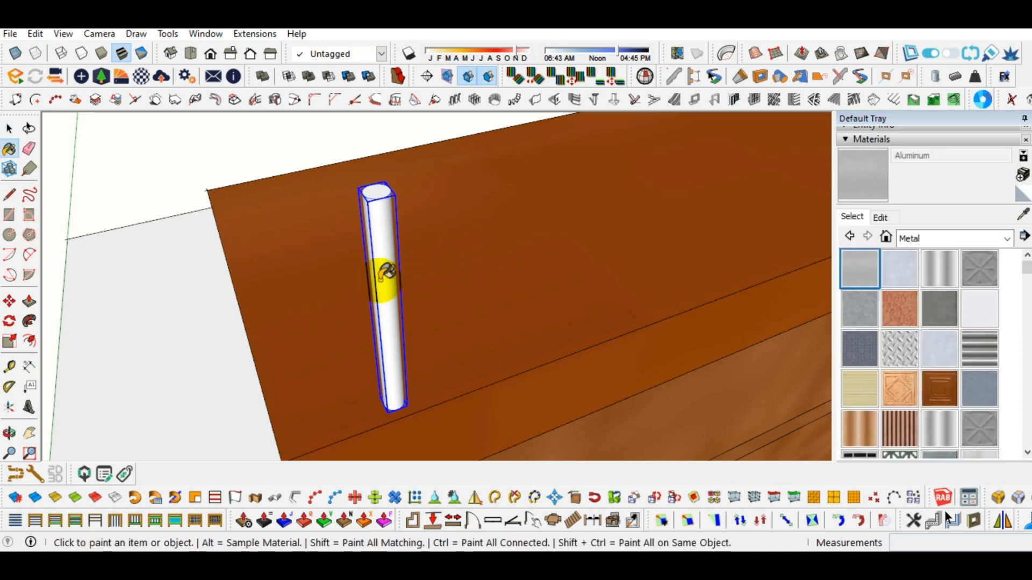
{"action": "left_click", "coordinate": [401, 275]}
Move the hinge cylinder by its top centre onto the upper part of the joint between frame and leaf
{"action": "key", "text": "m"}
{"action": "middle_click_drag", "start_coordinate": [389, 255], "coordinate": [396, 215]}
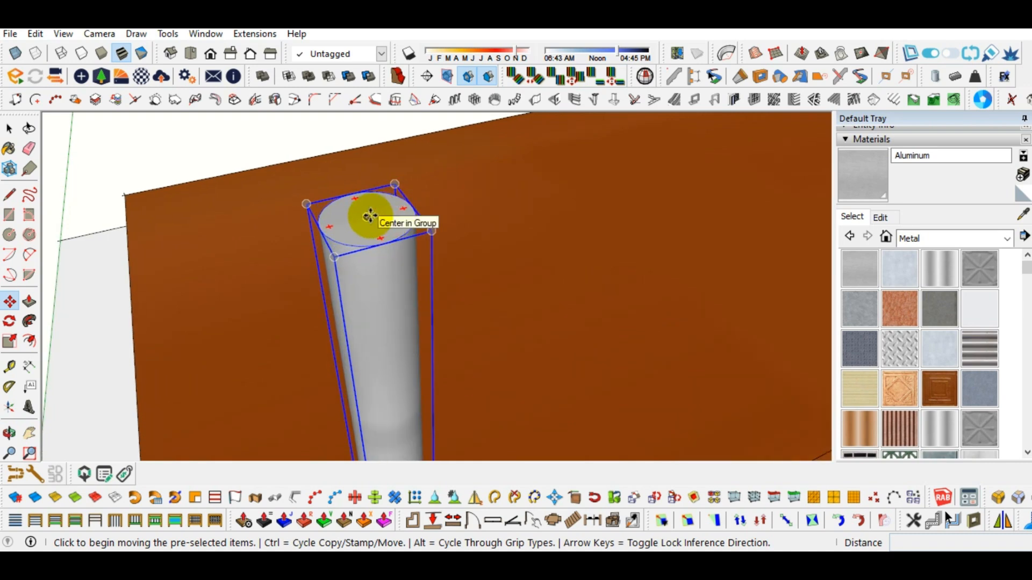
{"action": "left_click", "coordinate": [370, 216]}
{"action": "scroll", "coordinate": [387, 289], "scroll_direction": "down", "scroll_amount": 5}
{"action": "middle_click_drag", "start_coordinate": [387, 288], "coordinate": [480, 361]}
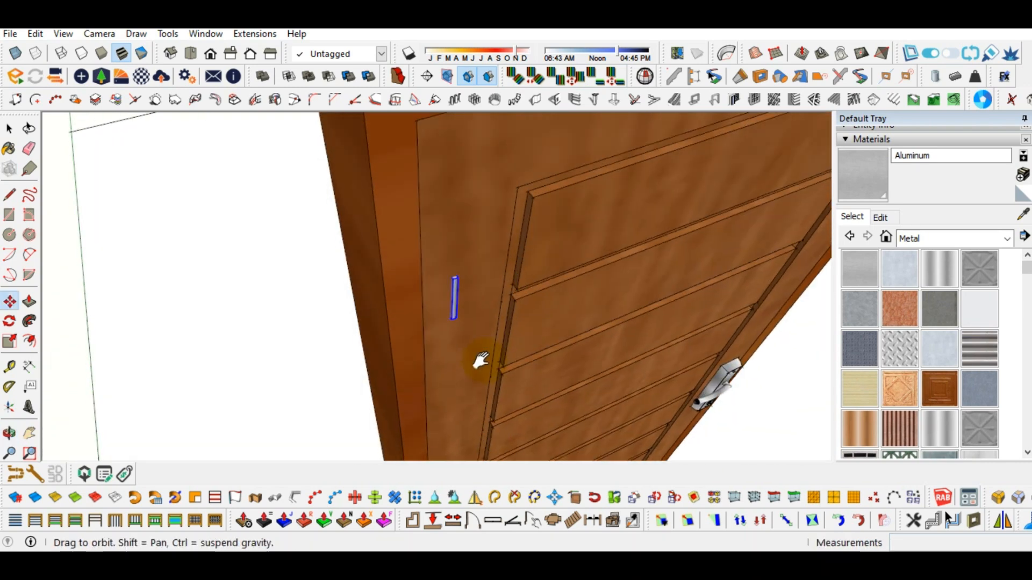
{"action": "scroll", "coordinate": [452, 361], "scroll_direction": "up", "scroll_amount": 4}
{"action": "left_click", "coordinate": [438, 354]}
{"action": "key", "text": "space"}
{"action": "scroll", "coordinate": [437, 322], "scroll_direction": "down", "scroll_amount": 4}
{"action": "middle_click_drag", "start_coordinate": [438, 309], "coordinate": [479, 224]}
Lengthen the hinge cylinder by extending its lower end face 3 cm with Push/Pull inside the group
{"action": "scroll", "coordinate": [389, 228], "scroll_direction": "up", "scroll_amount": 6}
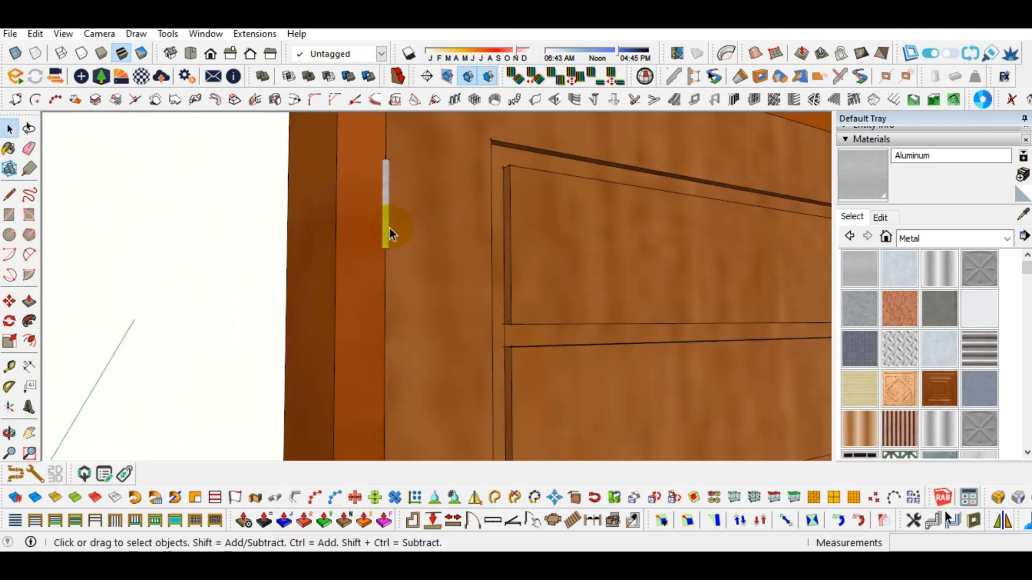
{"action": "middle_click_drag", "start_coordinate": [386, 246], "coordinate": [403, 299]}
{"action": "key", "text": "p"}
{"action": "left_click", "coordinate": [372, 272]}
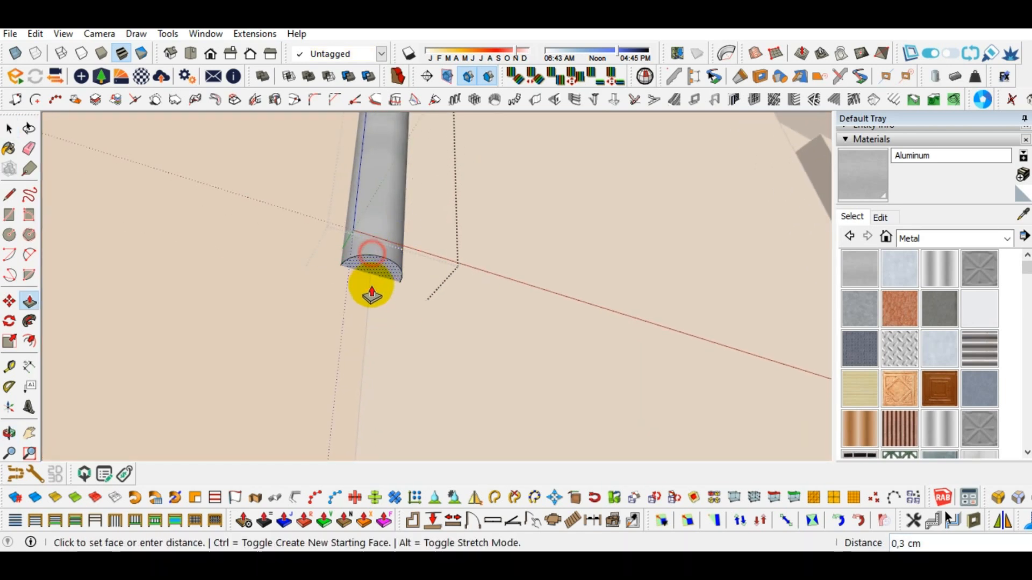
{"action": "type", "text": "3"}
{"action": "key", "text": "Return"}
{"action": "key", "text": "space"}
{"action": "scroll", "coordinate": [380, 294], "scroll_direction": "down", "scroll_amount": 7}
{"action": "key", "text": "Escape"}
Reposition the hinge cylinder from its top centre so it sits against the joint between frame and leaf
{"action": "middle_click_drag", "start_coordinate": [379, 253], "coordinate": [410, 276]}
{"action": "scroll", "coordinate": [434, 284], "scroll_direction": "down", "scroll_amount": 5}
{"action": "scroll", "coordinate": [392, 256], "scroll_direction": "up", "scroll_amount": 7}
{"action": "left_click", "coordinate": [383, 240]}
{"action": "middle_click_drag", "start_coordinate": [383, 240], "coordinate": [531, 314]}
{"action": "scroll", "coordinate": [414, 286], "scroll_direction": "up", "scroll_amount": 6}
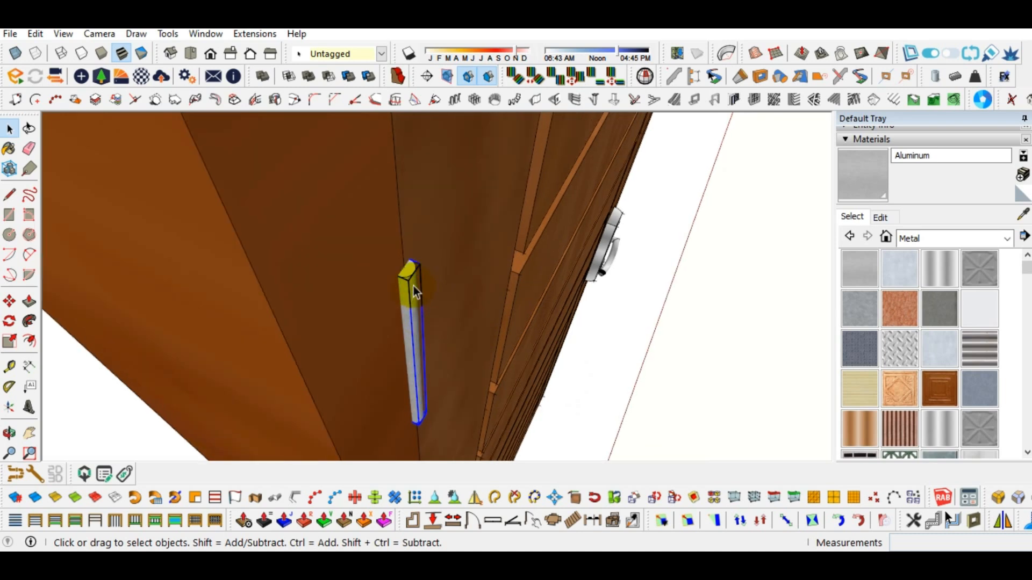
{"action": "key", "text": "m"}
{"action": "left_click", "coordinate": [396, 233]}
{"action": "scroll", "coordinate": [448, 248], "scroll_direction": "up", "scroll_amount": 2}
{"action": "left_click", "coordinate": [448, 249]}
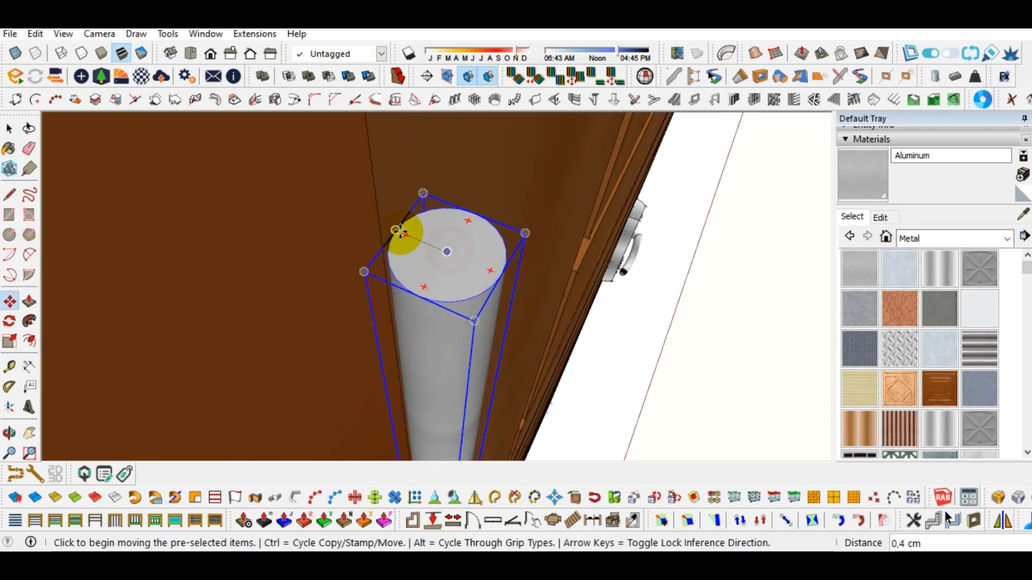
{"action": "left_click", "coordinate": [403, 233]}
{"action": "left_click", "coordinate": [380, 223]}
{"action": "key", "text": "space"}
{"action": "scroll", "coordinate": [344, 268], "scroll_direction": "down", "scroll_amount": 9}
{"action": "scroll", "coordinate": [364, 299], "scroll_direction": "down", "scroll_amount": 5}
{"action": "middle_click_drag", "start_coordinate": [364, 299], "coordinate": [333, 403]}
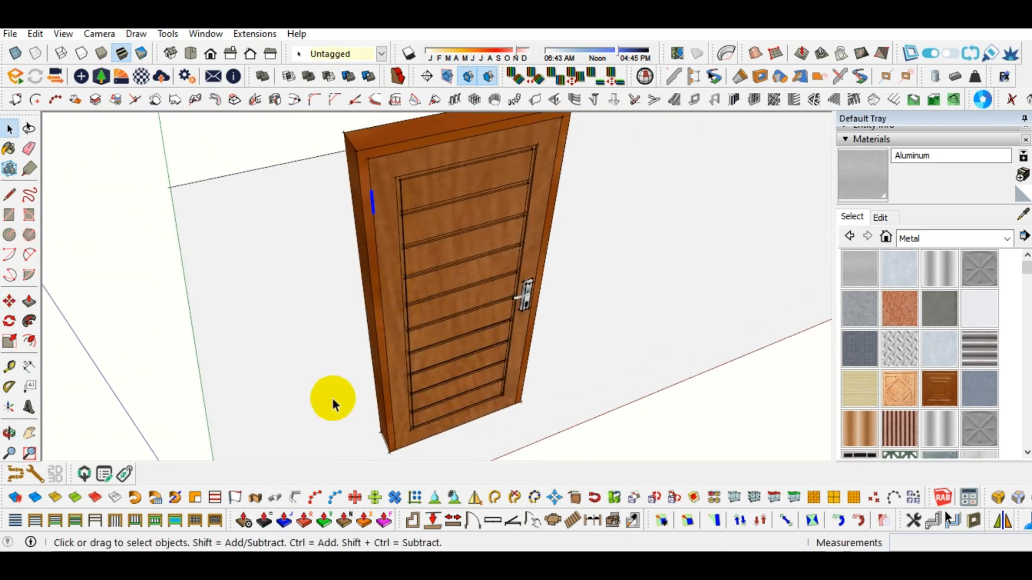
{"action": "left_click", "coordinate": [376, 341]}
{"action": "left_click", "coordinate": [314, 361]}
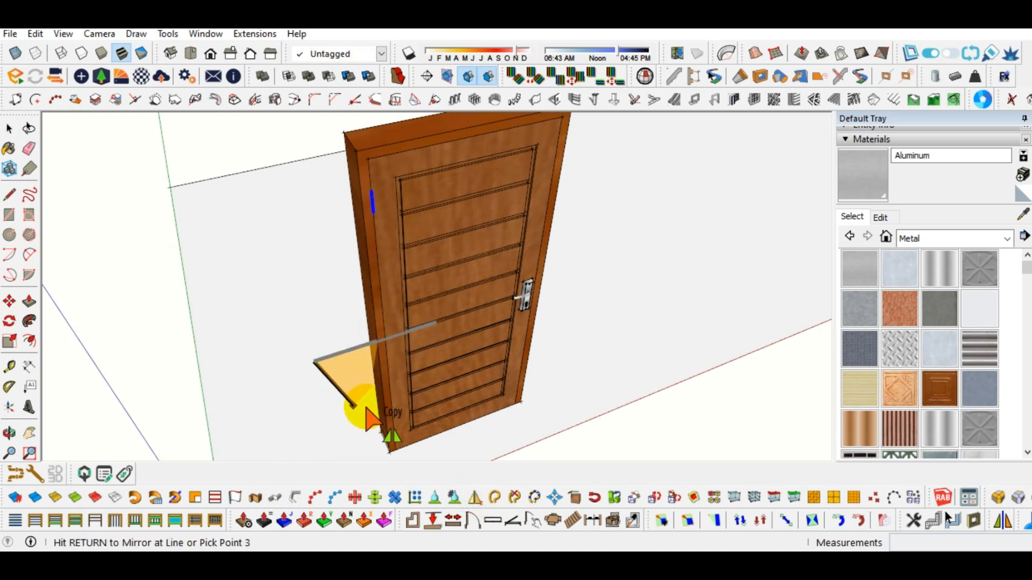
{"action": "middle_click_drag", "start_coordinate": [360, 410], "coordinate": [433, 438]}
{"action": "key", "text": "space"}
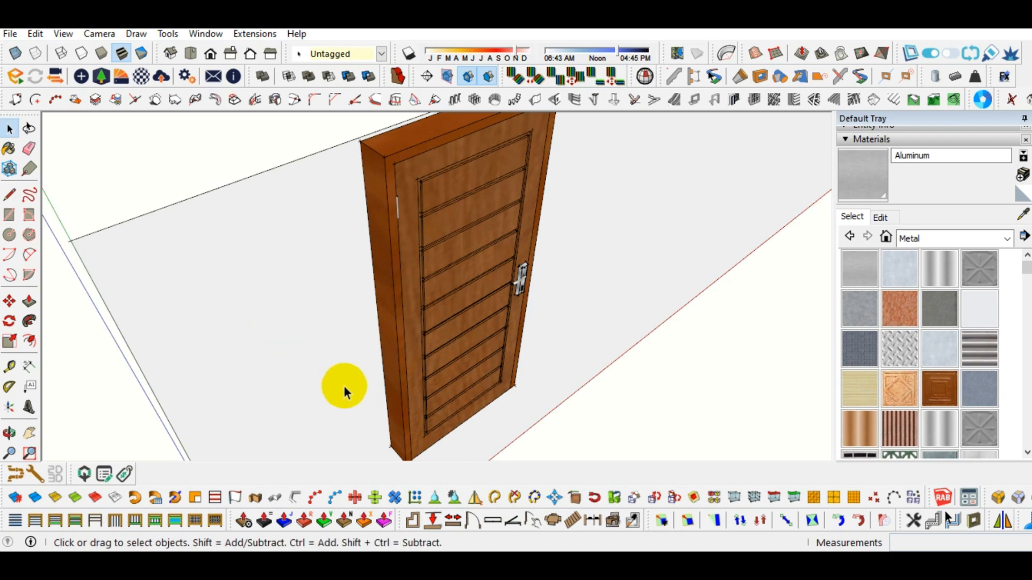
Mirror a copy of the upper hinge across the frame's mid-height to the lower part of the door
{"action": "scroll", "coordinate": [417, 197], "scroll_direction": "up", "scroll_amount": 4}
{"action": "left_click", "coordinate": [390, 210]}
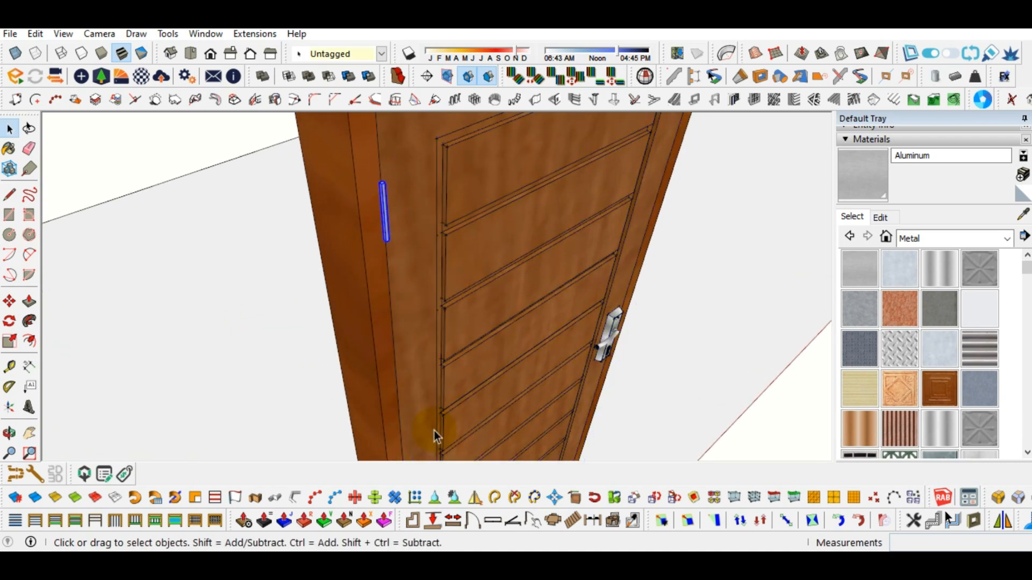
{"action": "scroll", "coordinate": [423, 419], "scroll_direction": "down", "scroll_amount": 5}
{"action": "scroll", "coordinate": [382, 303], "scroll_direction": "up", "scroll_amount": 3}
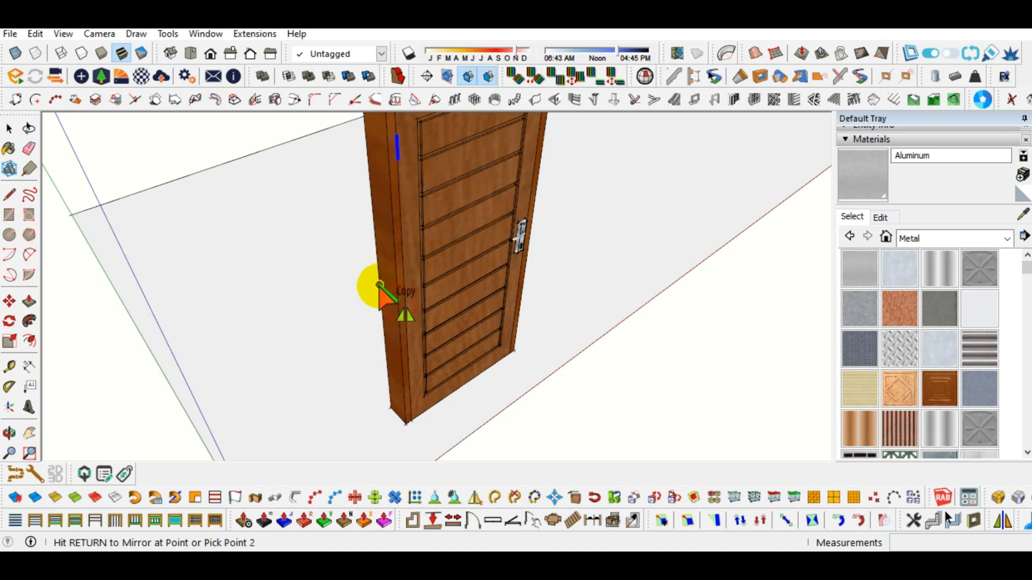
{"action": "left_click", "coordinate": [313, 286]}
{"action": "scroll", "coordinate": [402, 423], "scroll_direction": "up", "scroll_amount": 4}
{"action": "middle_click_drag", "start_coordinate": [402, 424], "coordinate": [306, 248]}
{"action": "scroll", "coordinate": [359, 254], "scroll_direction": "down", "scroll_amount": 5}
{"action": "middle_click_drag", "start_coordinate": [362, 210], "coordinate": [366, 329], "text": "shift"}
{"action": "scroll", "coordinate": [367, 386], "scroll_direction": "up", "scroll_amount": 2}
Copy the lower hinge about 81 cm straight up to the middle of the door's hinge side
{"action": "key", "text": "m"}
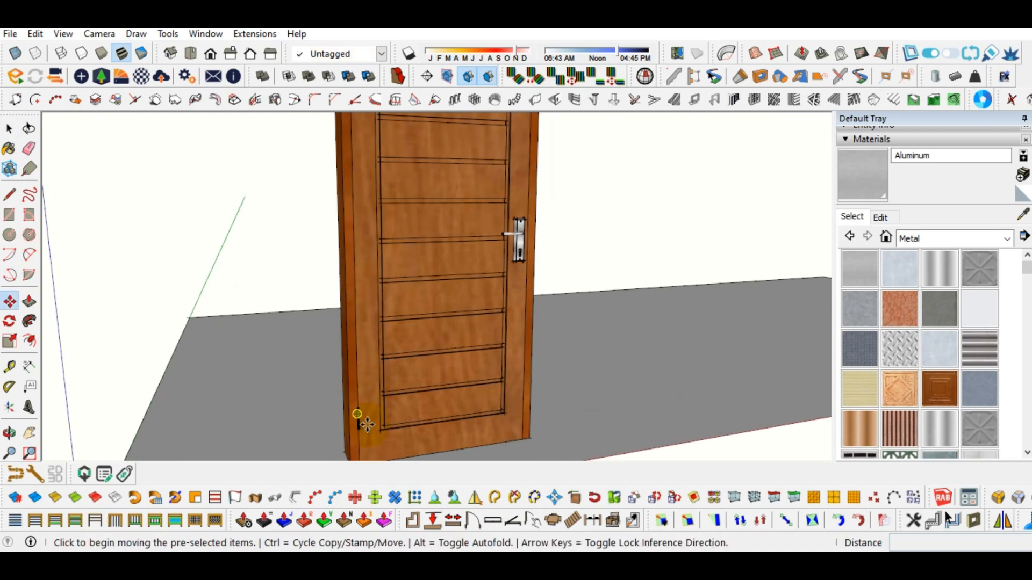
{"action": "scroll", "coordinate": [364, 422], "scroll_direction": "up", "scroll_amount": 5}
{"action": "left_click", "coordinate": [371, 409]}
{"action": "key", "text": "ctrl"}
{"action": "scroll", "coordinate": [371, 331], "scroll_direction": "down", "scroll_amount": 4}
{"action": "scroll", "coordinate": [380, 247], "scroll_direction": "down", "scroll_amount": 2}
{"action": "middle_click_drag", "start_coordinate": [381, 172], "coordinate": [391, 329], "text": "shift"}
{"action": "scroll", "coordinate": [381, 327], "scroll_direction": "up", "scroll_amount": 4}
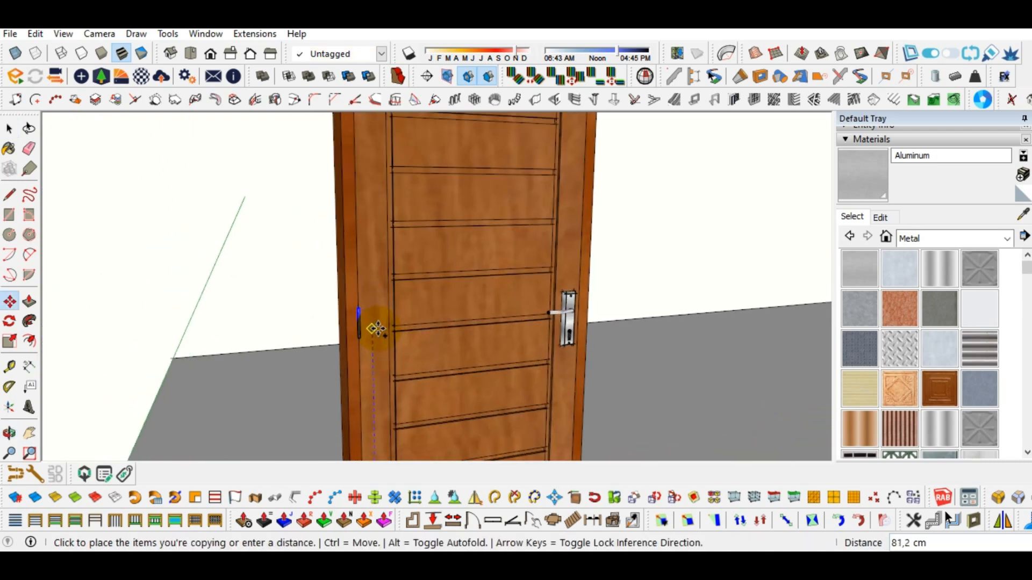
{"action": "left_click", "coordinate": [374, 329]}
{"action": "key", "text": "space"}
Select the whole door with its frame, handles and hinges and make it a component named PINTU 1
{"action": "scroll", "coordinate": [374, 329], "scroll_direction": "down", "scroll_amount": 5}
{"action": "middle_click_drag", "start_coordinate": [541, 258], "coordinate": [422, 300]}
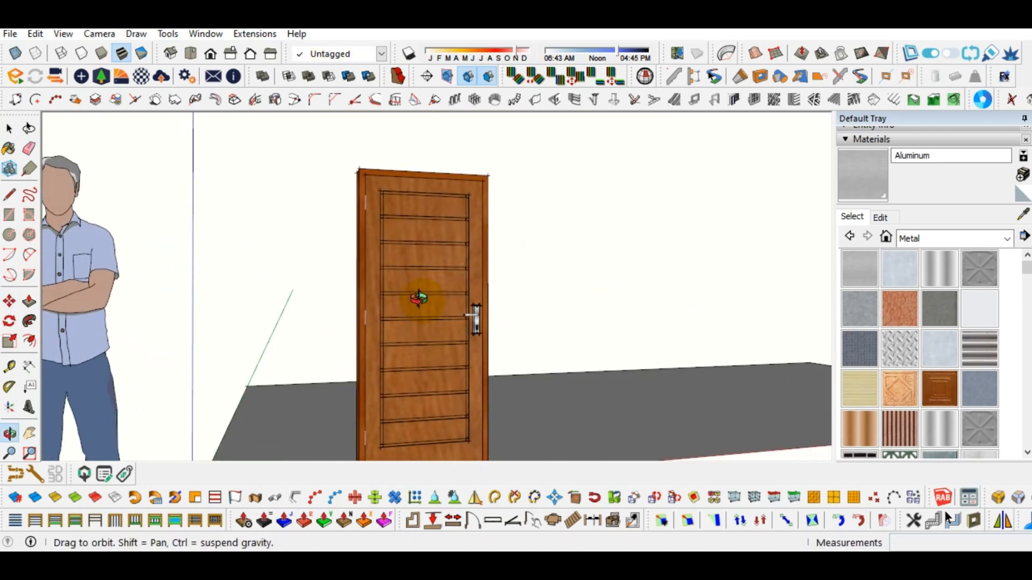
{"action": "scroll", "coordinate": [369, 307], "scroll_direction": "down", "scroll_amount": 2}
{"action": "left_click_drag", "start_coordinate": [302, 142], "coordinate": [504, 446]}
{"action": "right_click", "coordinate": [424, 362]}
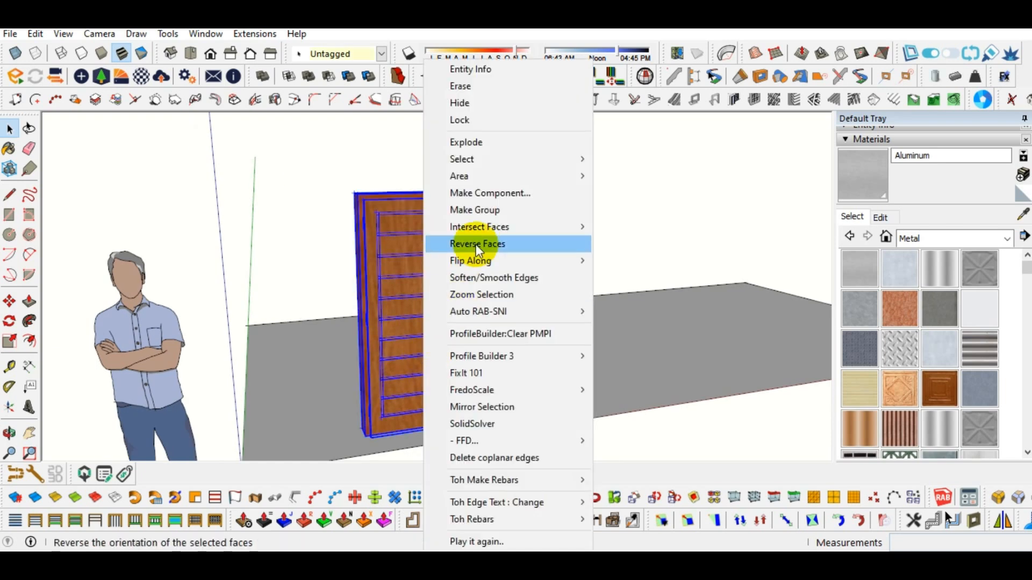
{"action": "left_click", "coordinate": [509, 194]}
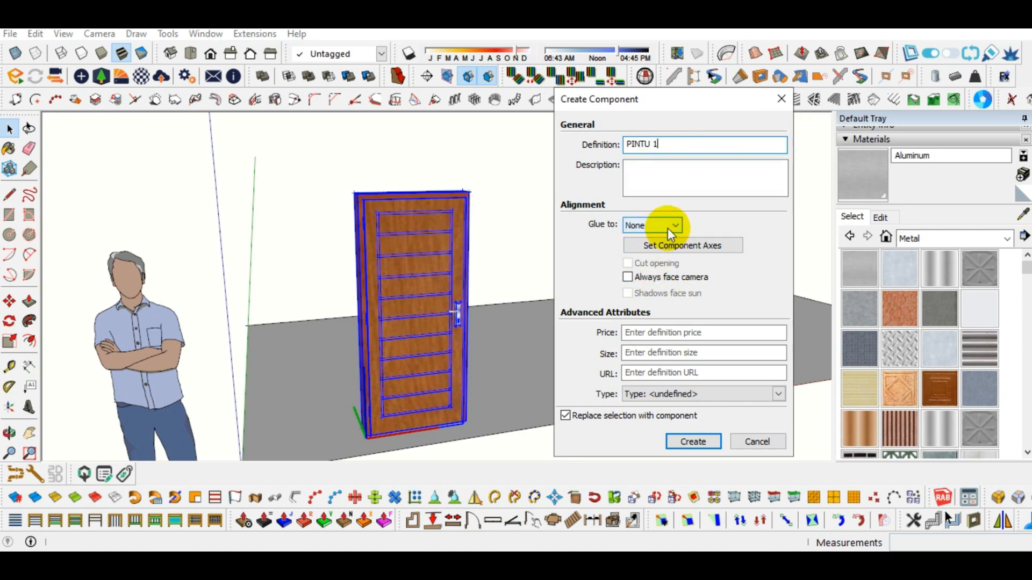
{"action": "left_click", "coordinate": [693, 441]}
Lay out guides beside the door: one extending its top line and two vertical ones for the window's sides
{"action": "left_click", "coordinate": [476, 265]}
{"action": "middle_click_drag", "start_coordinate": [476, 265], "coordinate": [454, 337]}
{"action": "middle_click_drag", "start_coordinate": [456, 386], "coordinate": [431, 362]}
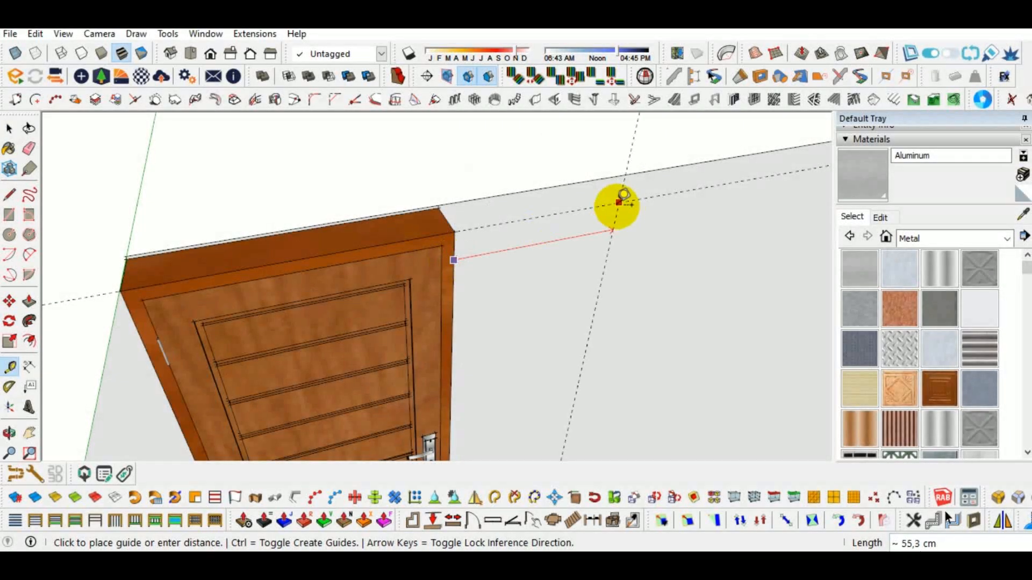
{"action": "left_click", "coordinate": [619, 202]}
{"action": "scroll", "coordinate": [618, 203], "scroll_direction": "down", "scroll_amount": 3}
{"action": "middle_click_drag", "start_coordinate": [618, 203], "coordinate": [392, 271]}
{"action": "scroll", "coordinate": [392, 271], "scroll_direction": "up", "scroll_amount": 3}
{"action": "left_click", "coordinate": [393, 283]}
{"action": "key", "text": "Escape"}
{"action": "left_click", "coordinate": [393, 246]}
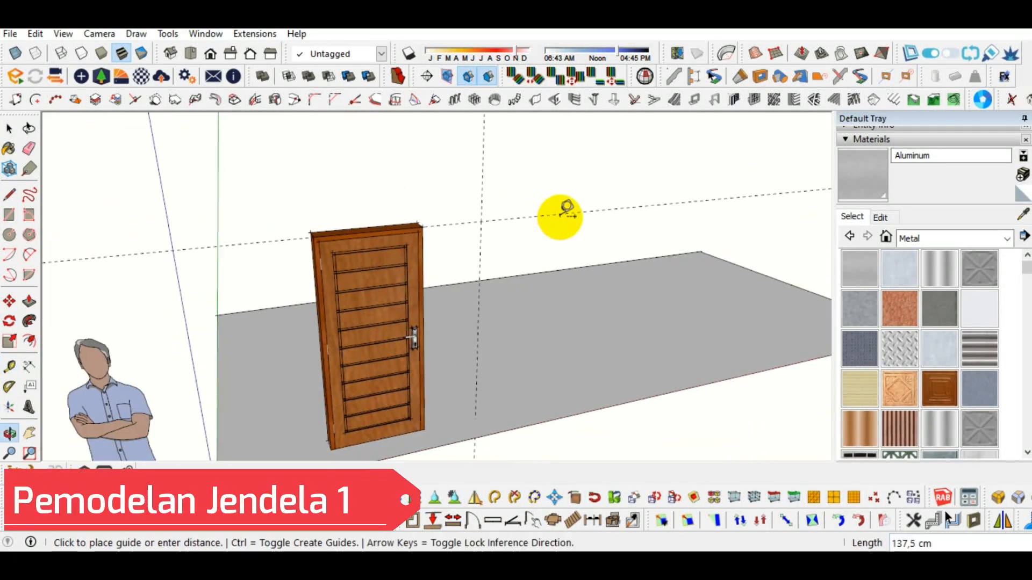
{"action": "scroll", "coordinate": [593, 224], "scroll_direction": "up", "scroll_amount": 3}
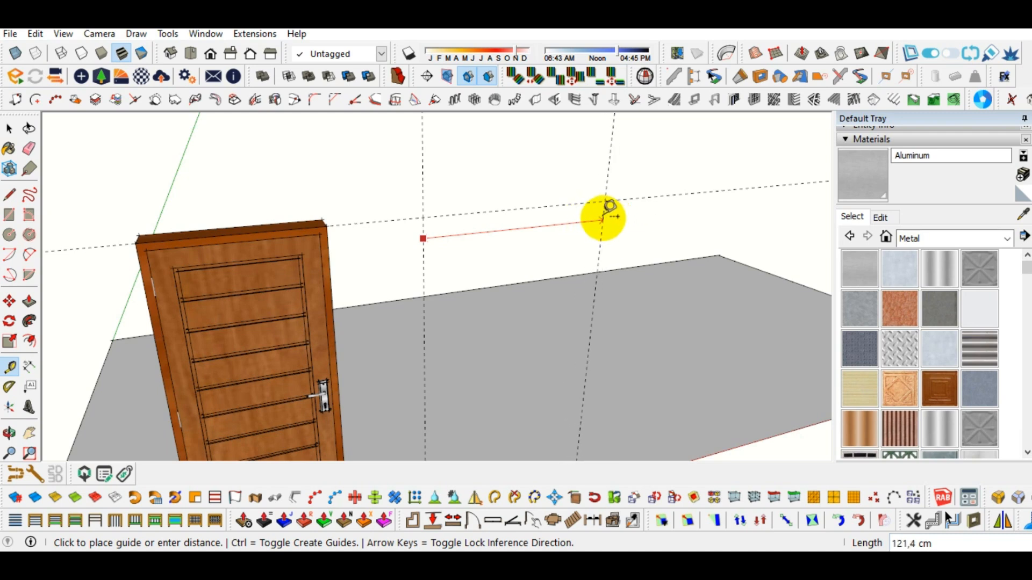
{"action": "middle_click_drag", "start_coordinate": [632, 207], "coordinate": [516, 173]}
Place two horizontal guides below the door-top guide to mark lower levels of the window
{"action": "left_click", "coordinate": [515, 174]}
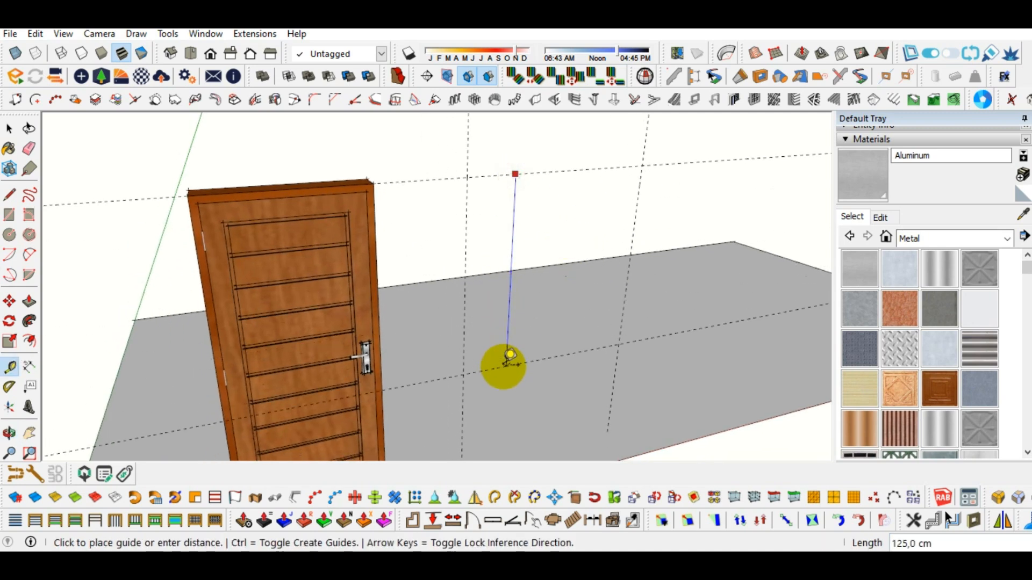
{"action": "key", "text": "Return"}
{"action": "scroll", "coordinate": [549, 317], "scroll_direction": "down", "scroll_amount": 3}
{"action": "middle_click_drag", "start_coordinate": [549, 316], "coordinate": [514, 357]}
{"action": "scroll", "coordinate": [492, 349], "scroll_direction": "up", "scroll_amount": 4}
{"action": "scroll", "coordinate": [492, 344], "scroll_direction": "down", "scroll_amount": 3}
{"action": "left_click", "coordinate": [490, 339]}
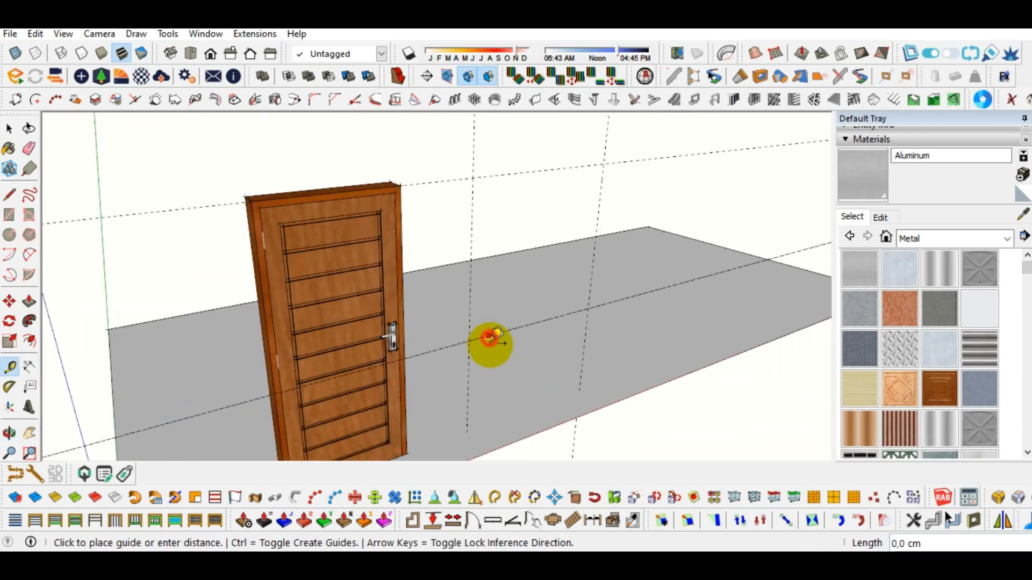
{"action": "key", "text": "Return"}
Draw the window's upright outline rectangle between the two vertical guides, from the top guide to the lowest guide
{"action": "key", "text": "r"}
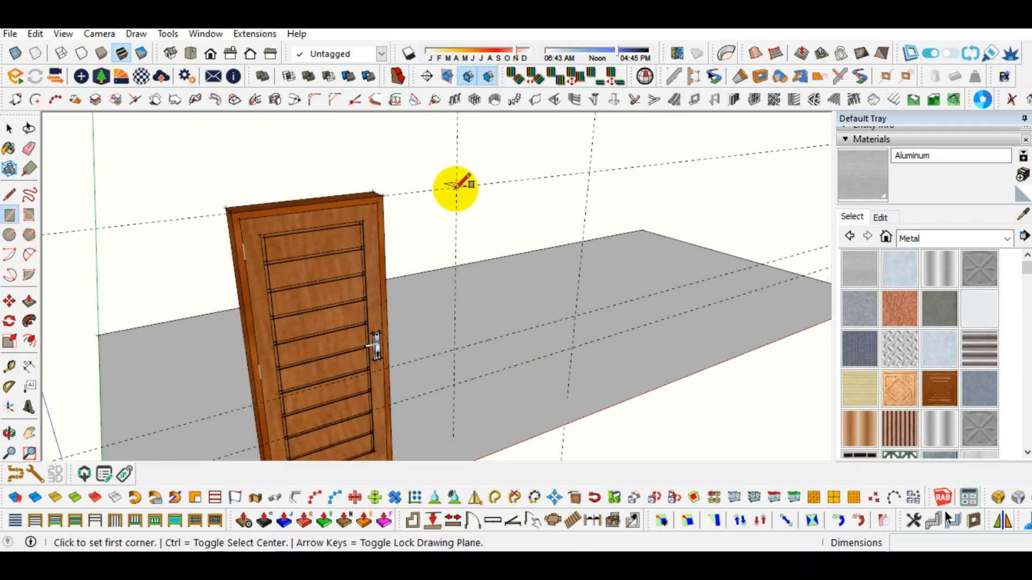
{"action": "left_click", "coordinate": [456, 187]}
{"action": "left_click", "coordinate": [573, 348]}
Extrude the window rectangle 15 cm and offset its front face inward to outline the outer frame
{"action": "key", "text": "p"}
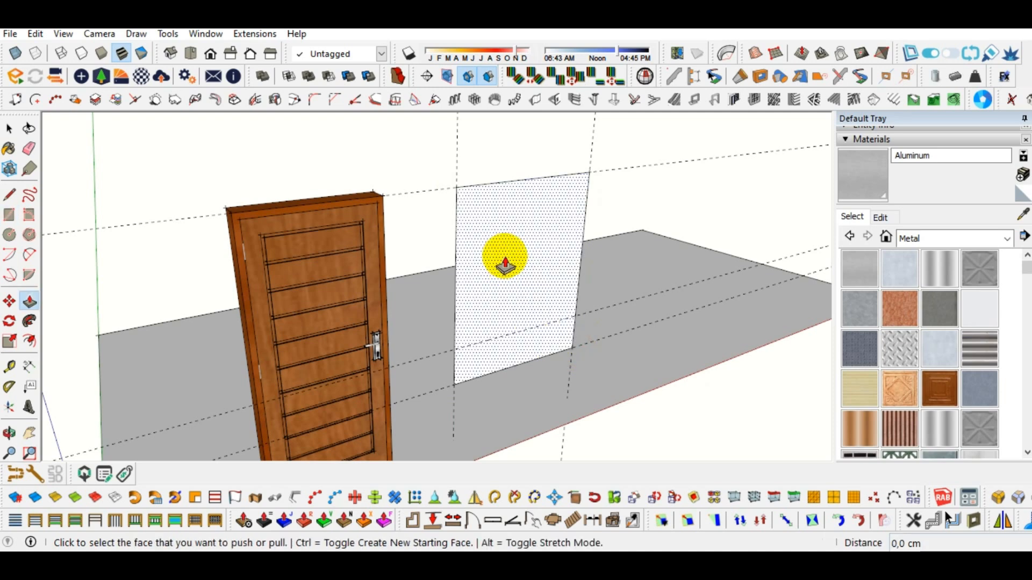
{"action": "middle_click_drag", "start_coordinate": [500, 258], "coordinate": [824, 295]}
{"action": "left_click", "coordinate": [457, 202]}
{"action": "scroll", "coordinate": [458, 225], "scroll_direction": "up", "scroll_amount": 2}
{"action": "type", "text": "15"}
{"action": "key", "text": "Return"}
{"action": "middle_click_drag", "start_coordinate": [460, 249], "coordinate": [438, 199]}
{"action": "key", "text": "f"}
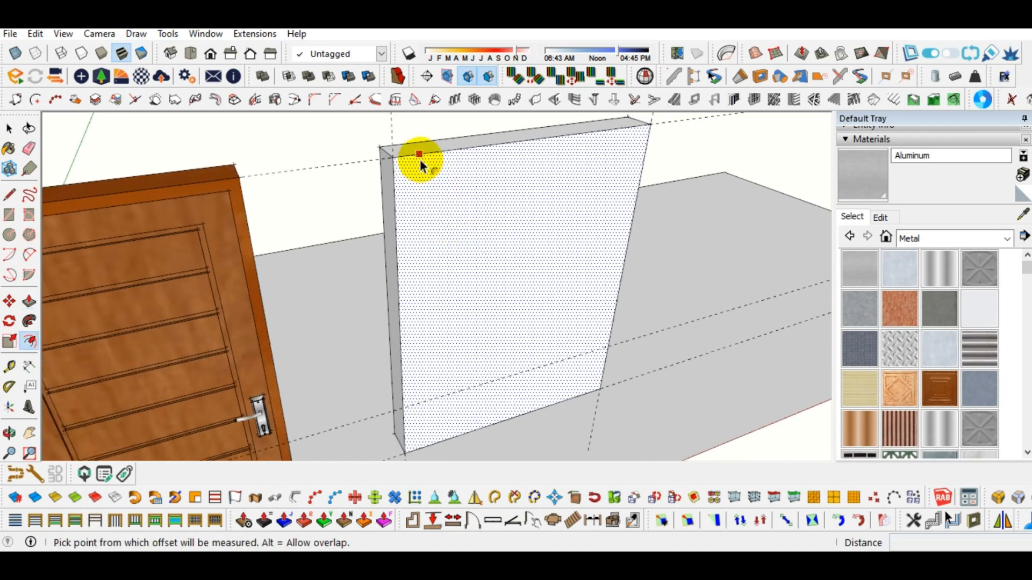
{"action": "left_click", "coordinate": [420, 167]}
Place a vertical centre guide 55 cm from the frame's inner side and flanking guides 5 cm apart for the mullion
{"action": "key", "text": "t"}
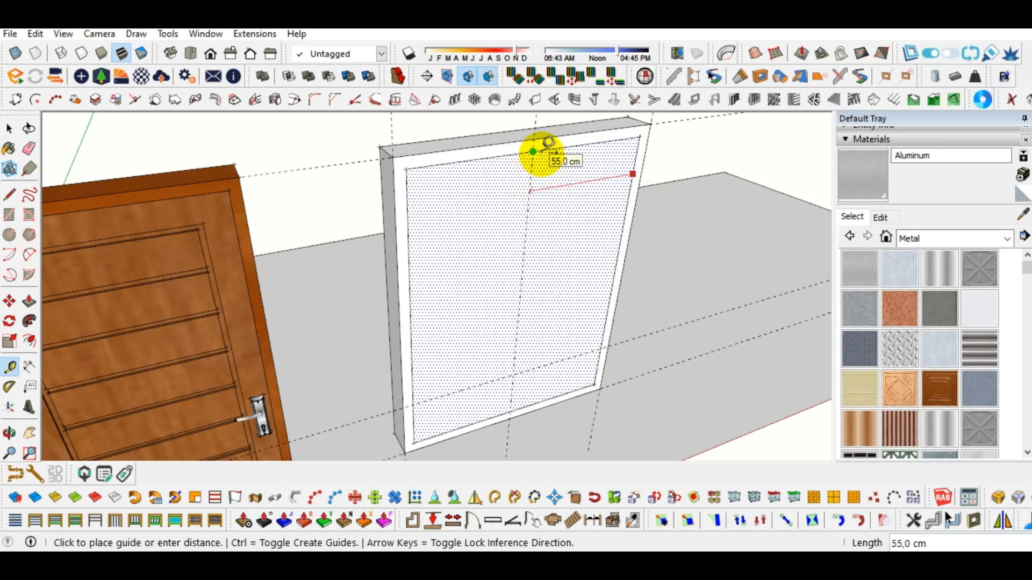
{"action": "left_click", "coordinate": [533, 152]}
{"action": "middle_click_drag", "start_coordinate": [575, 190], "coordinate": [529, 188]}
{"action": "scroll", "coordinate": [553, 156], "scroll_direction": "up", "scroll_amount": 3}
{"action": "left_click", "coordinate": [499, 232]}
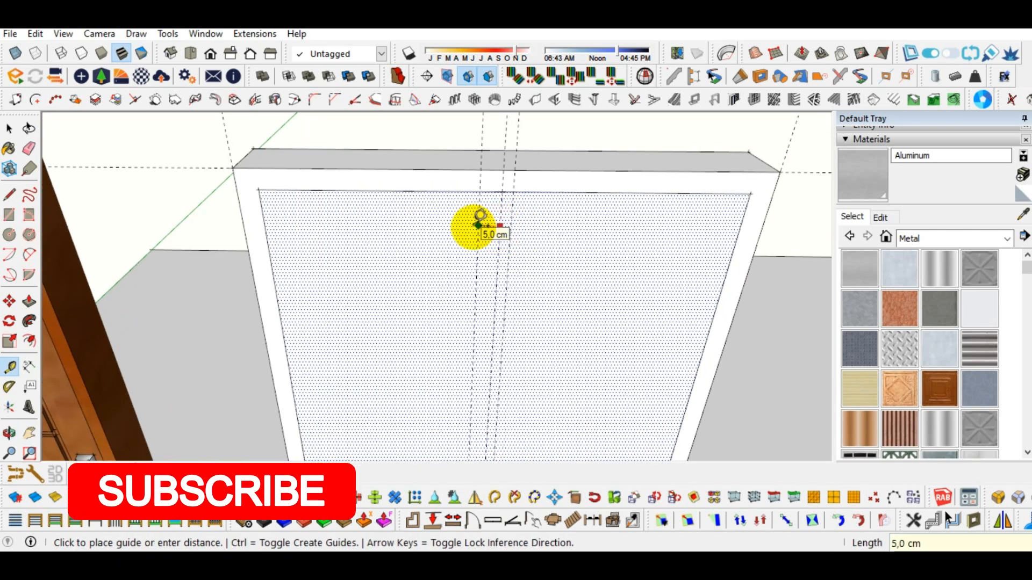
{"action": "scroll", "coordinate": [480, 216], "scroll_direction": "down", "scroll_amount": 2}
{"action": "middle_click_drag", "start_coordinate": [480, 217], "coordinate": [513, 189]}
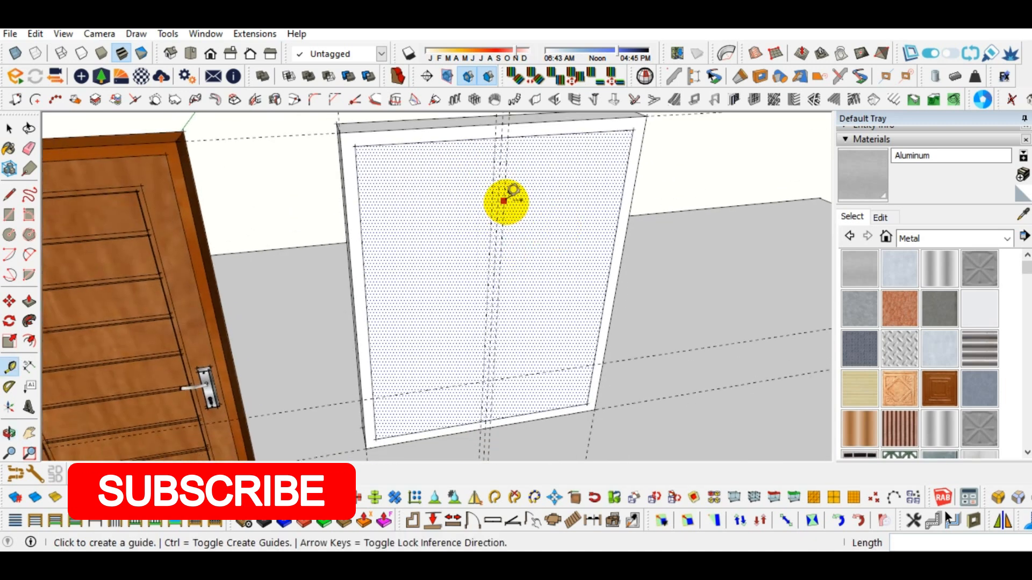
Draw the central mullion rectangle between the flanking guides over the full 140 cm inner height of the frame
{"action": "key", "text": "r"}
{"action": "left_click", "coordinate": [495, 137]}
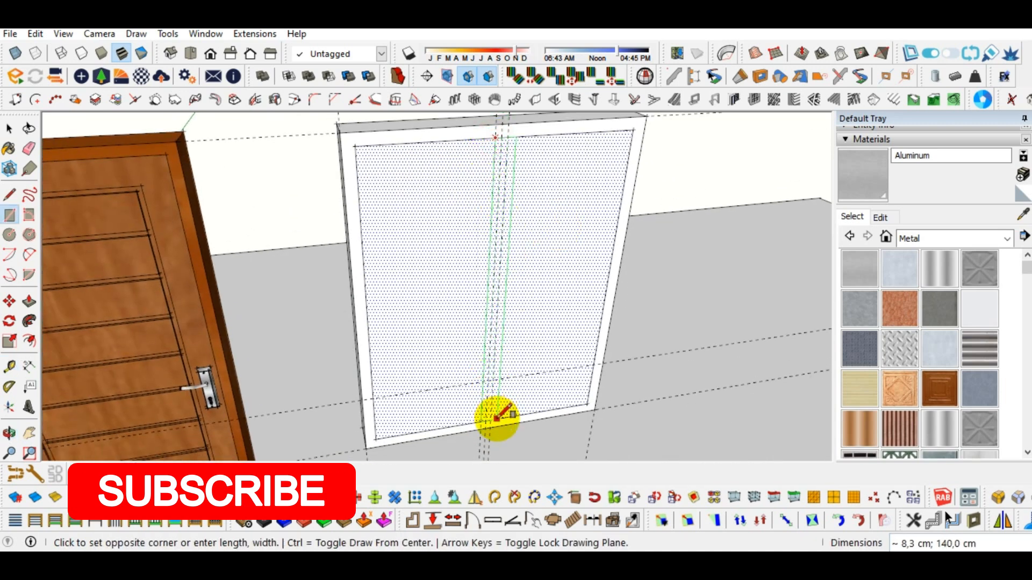
{"action": "middle_click_drag", "start_coordinate": [495, 417], "coordinate": [491, 334]}
{"action": "scroll", "coordinate": [490, 396], "scroll_direction": "up", "scroll_amount": 2}
{"action": "left_click", "coordinate": [489, 395]}
Place two horizontal guides above the frame's inner bottom edge to mark the lower transom
{"action": "mouse_move", "coordinate": [449, 380]}
{"action": "middle_mouse_down"}
{"action": "mouse_move", "coordinate": [500, 344]}
{"action": "mouse_move", "coordinate": [456, 341]}
{"action": "middle_mouse_up"}
{"action": "key", "text": "t"}
{"action": "left_click", "coordinate": [435, 401]}
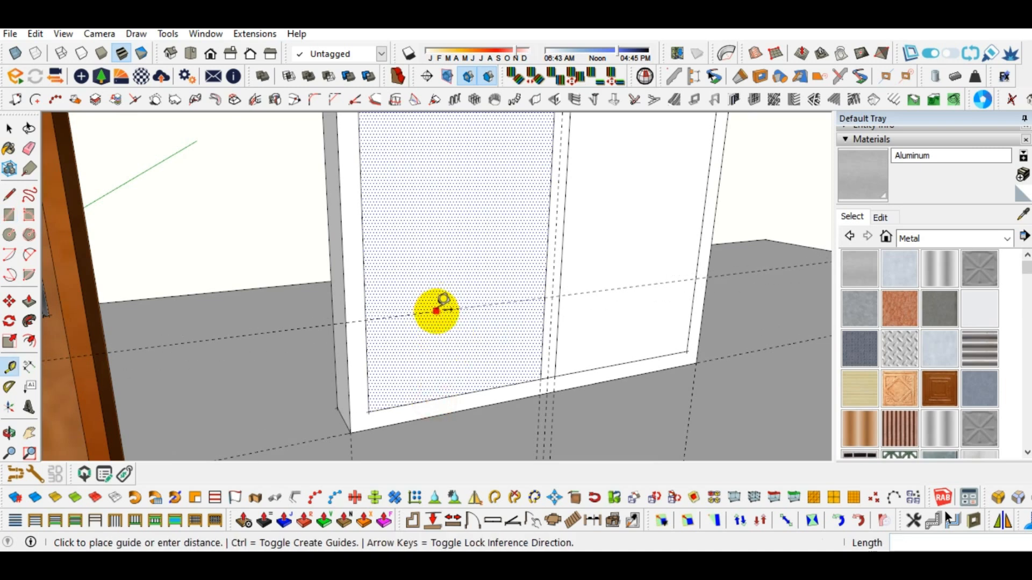
{"action": "scroll", "coordinate": [486, 290], "scroll_direction": "up", "scroll_amount": 3}
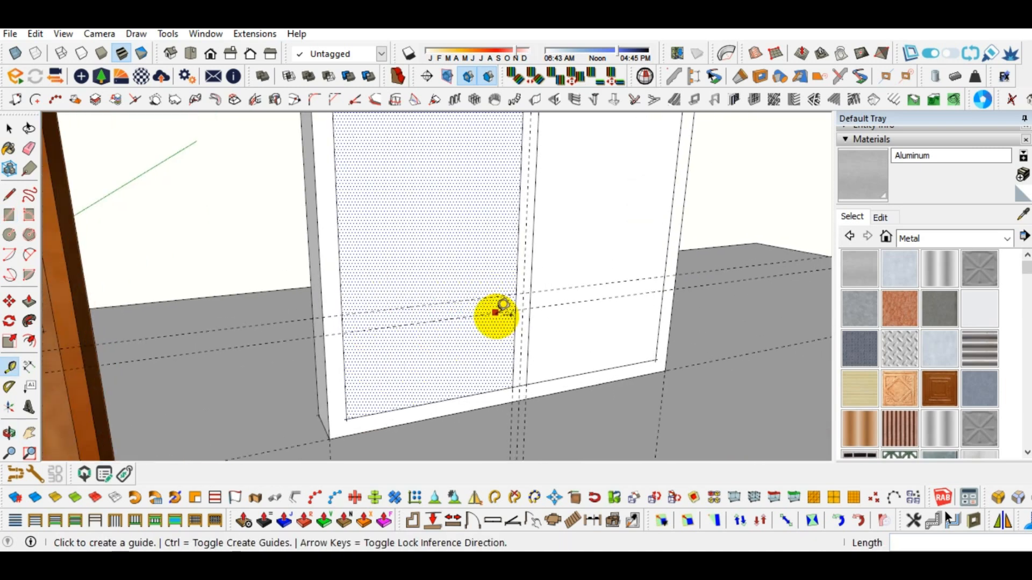
Draw the lower transom rectangles between the two guides on both sides of the mullion
{"action": "key", "text": "r"}
{"action": "left_click", "coordinate": [299, 316]}
{"action": "left_click", "coordinate": [518, 308]}
{"action": "left_click", "coordinate": [540, 287]}
{"action": "left_click", "coordinate": [691, 281]}
Place a horizontal guide across the right-hand panel above the lower transom, with one guide above and one below it
{"action": "scroll", "coordinate": [588, 277], "scroll_direction": "down", "scroll_amount": 3}
{"action": "middle_click_drag", "start_coordinate": [588, 276], "coordinate": [523, 329]}
{"action": "scroll", "coordinate": [530, 333], "scroll_direction": "up", "scroll_amount": 3}
{"action": "mouse_move", "coordinate": [511, 318]}
{"action": "middle_mouse_down"}
{"action": "mouse_move", "coordinate": [628, 265]}
{"action": "mouse_move", "coordinate": [509, 298]}
{"action": "middle_mouse_up"}
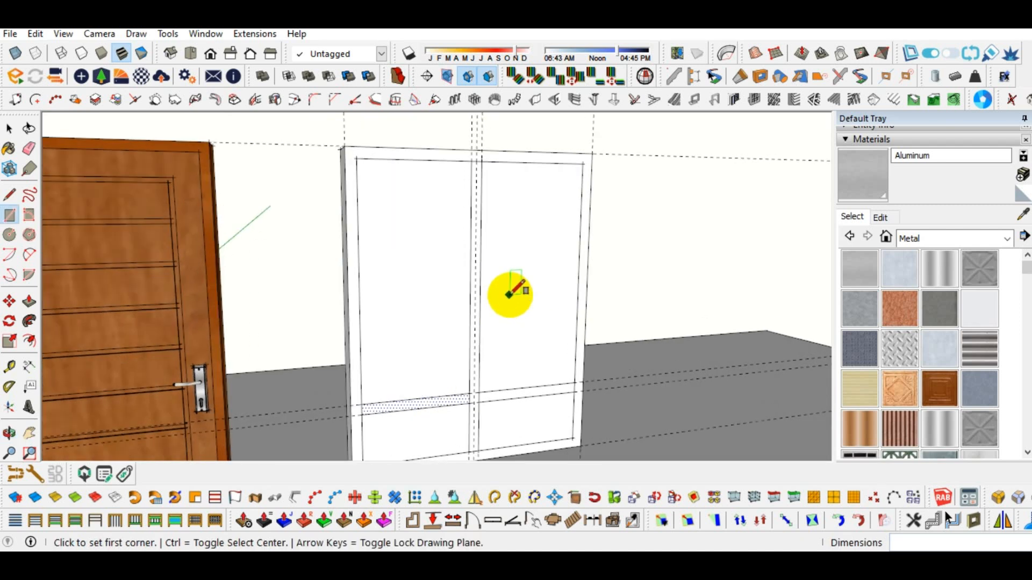
{"action": "key", "text": "t"}
{"action": "left_click", "coordinate": [578, 276]}
{"action": "scroll", "coordinate": [557, 274], "scroll_direction": "up", "scroll_amount": 2}
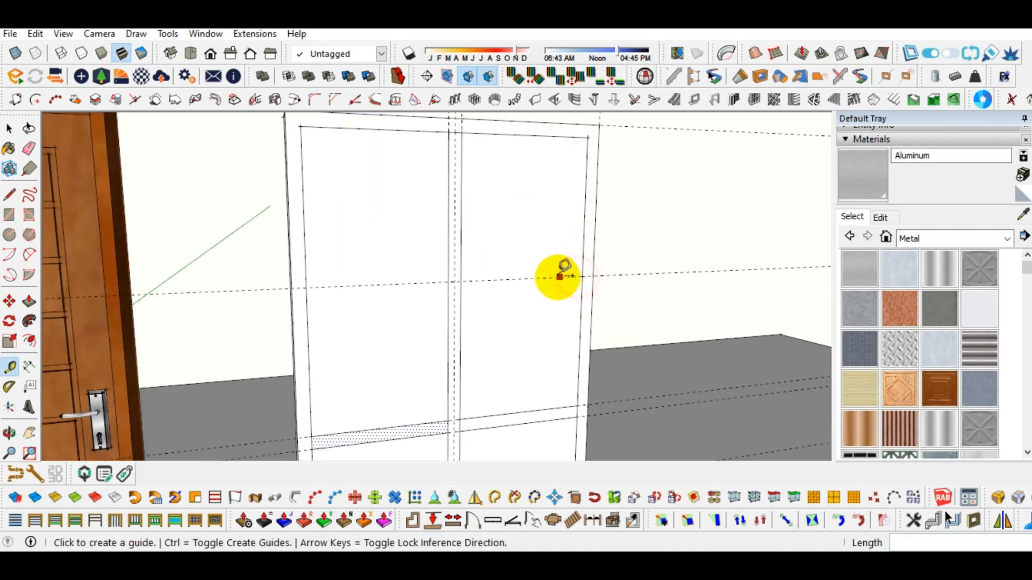
{"action": "scroll", "coordinate": [537, 274], "scroll_direction": "down", "scroll_amount": 2}
{"action": "scroll", "coordinate": [543, 274], "scroll_direction": "up", "scroll_amount": 3}
{"action": "scroll", "coordinate": [549, 273], "scroll_direction": "down", "scroll_amount": 3}
{"action": "scroll", "coordinate": [549, 274], "scroll_direction": "up", "scroll_amount": 3}
{"action": "left_click", "coordinate": [550, 276]}
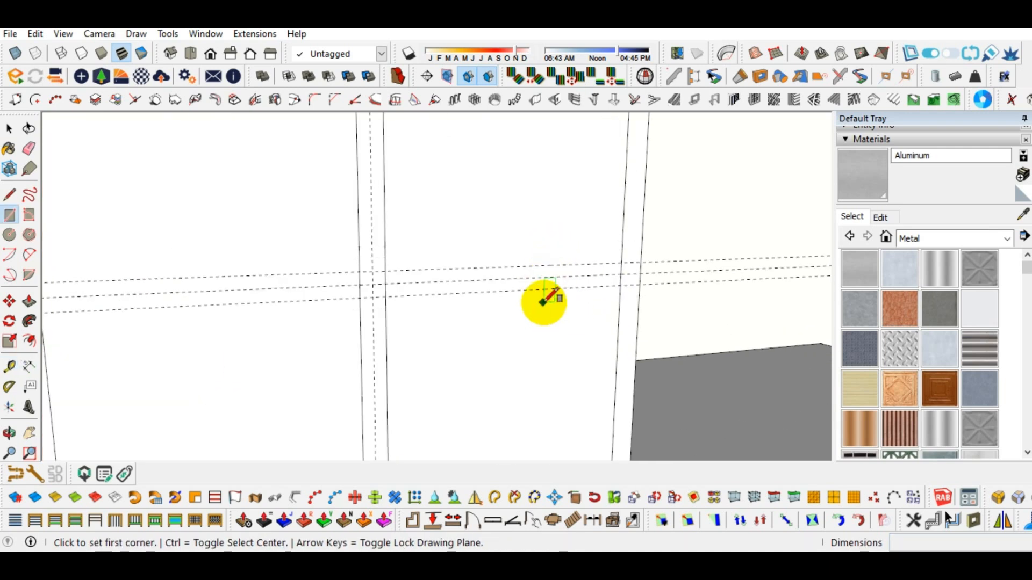
Draw the middle transom rectangle in the right-hand panel between the outer two of the three guides
{"action": "left_click", "coordinate": [388, 268]}
{"action": "left_click", "coordinate": [613, 281]}
{"action": "scroll", "coordinate": [543, 285], "scroll_direction": "down", "scroll_amount": 4}
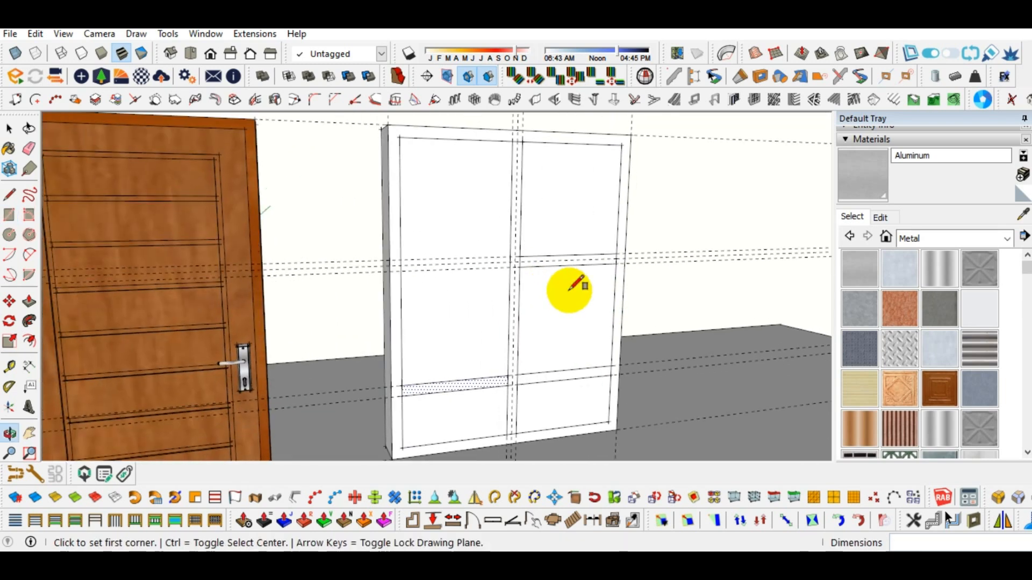
{"action": "key", "text": "space"}
Push the tall left panel and both bottom panels 15 cm through the window block to open them
{"action": "mouse_move", "coordinate": [554, 280]}
{"action": "middle_mouse_down"}
{"action": "mouse_move", "coordinate": [546, 267]}
{"action": "mouse_move", "coordinate": [521, 267]}
{"action": "mouse_move", "coordinate": [543, 285]}
{"action": "middle_mouse_up"}
{"action": "key", "text": "p"}
{"action": "left_click", "coordinate": [498, 336]}
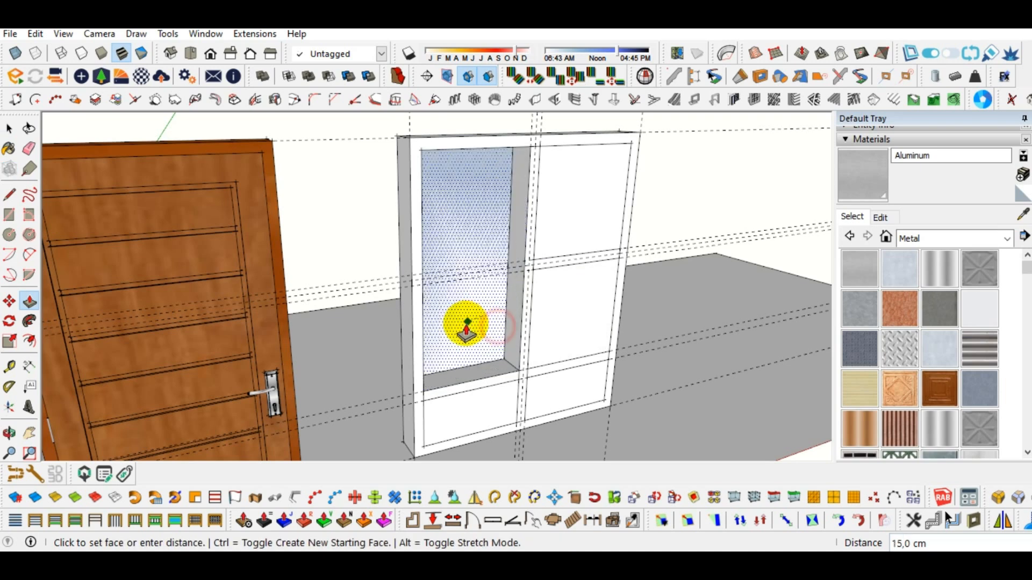
{"action": "left_click", "coordinate": [460, 330]}
Erase the leftover edges where the mullion meets the transoms and the outer frame
{"action": "scroll", "coordinate": [531, 317], "scroll_direction": "up", "scroll_amount": 5}
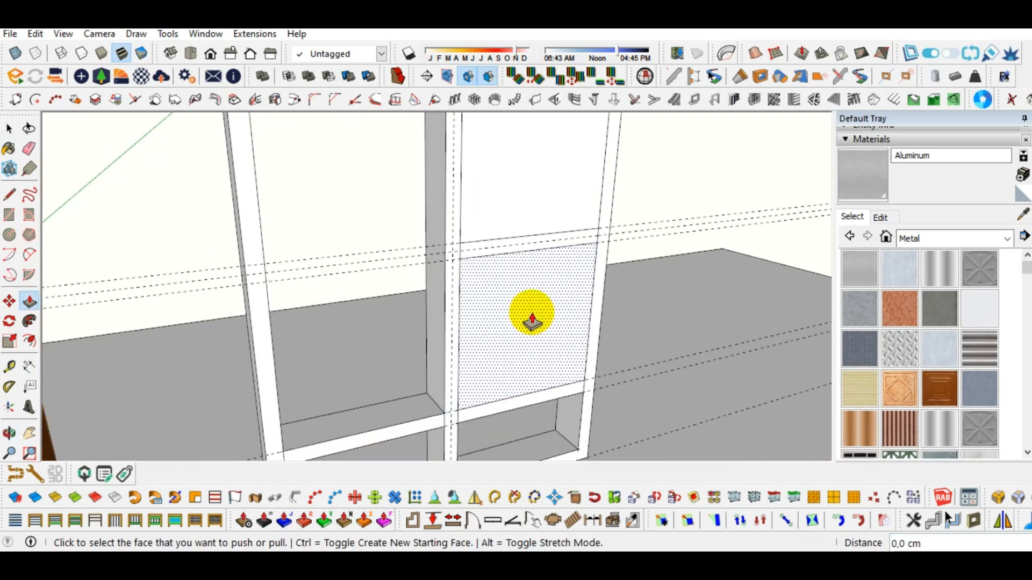
{"action": "scroll", "coordinate": [472, 272], "scroll_direction": "up", "scroll_amount": 5}
{"action": "key", "text": "e"}
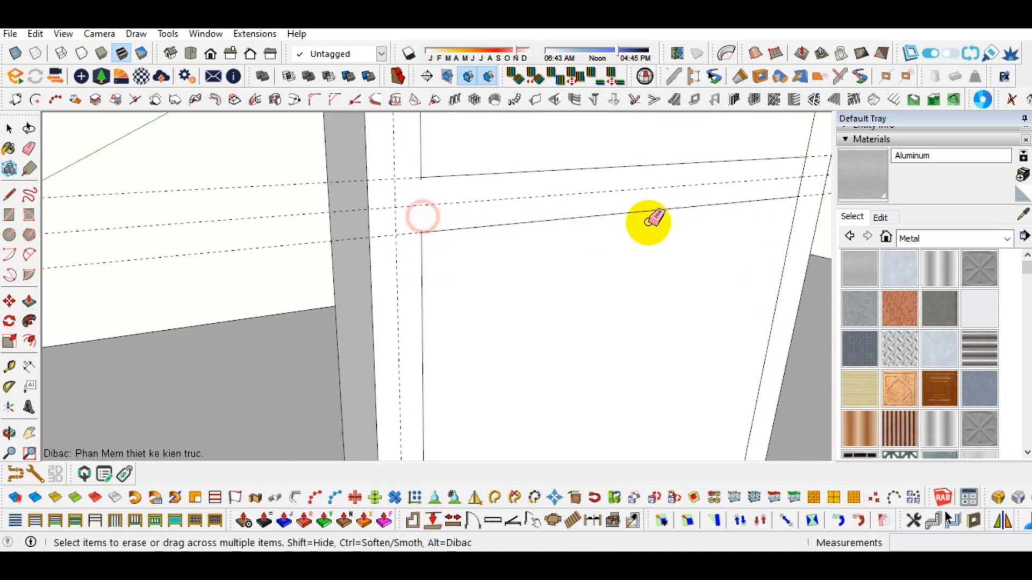
{"action": "scroll", "coordinate": [610, 249], "scroll_direction": "down", "scroll_amount": 5}
{"action": "scroll", "coordinate": [502, 410], "scroll_direction": "up", "scroll_amount": 8}
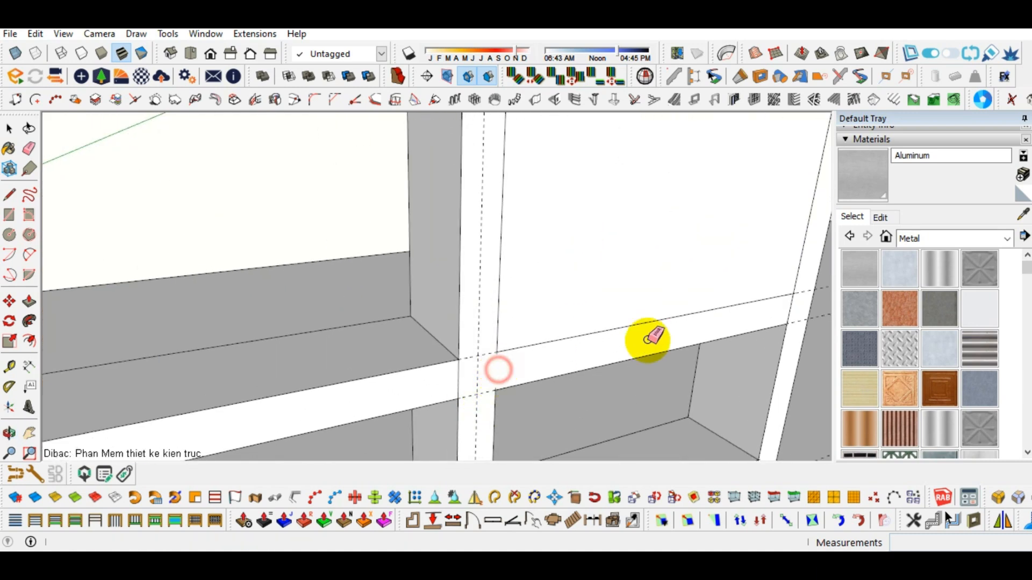
{"action": "left_click", "coordinate": [660, 309]}
{"action": "scroll", "coordinate": [613, 328], "scroll_direction": "down", "scroll_amount": 5}
{"action": "mouse_move", "coordinate": [596, 315]}
{"action": "middle_mouse_down"}
{"action": "mouse_move", "coordinate": [581, 302]}
{"action": "mouse_move", "coordinate": [498, 341]}
{"action": "middle_mouse_up"}
{"action": "scroll", "coordinate": [459, 221], "scroll_direction": "up", "scroll_amount": 2}
{"action": "left_click", "coordinate": [442, 180]}
{"action": "scroll", "coordinate": [491, 207], "scroll_direction": "down", "scroll_amount": 2}
{"action": "scroll", "coordinate": [494, 223], "scroll_direction": "up", "scroll_amount": 2}
{"action": "scroll", "coordinate": [464, 223], "scroll_direction": "down", "scroll_amount": 2}
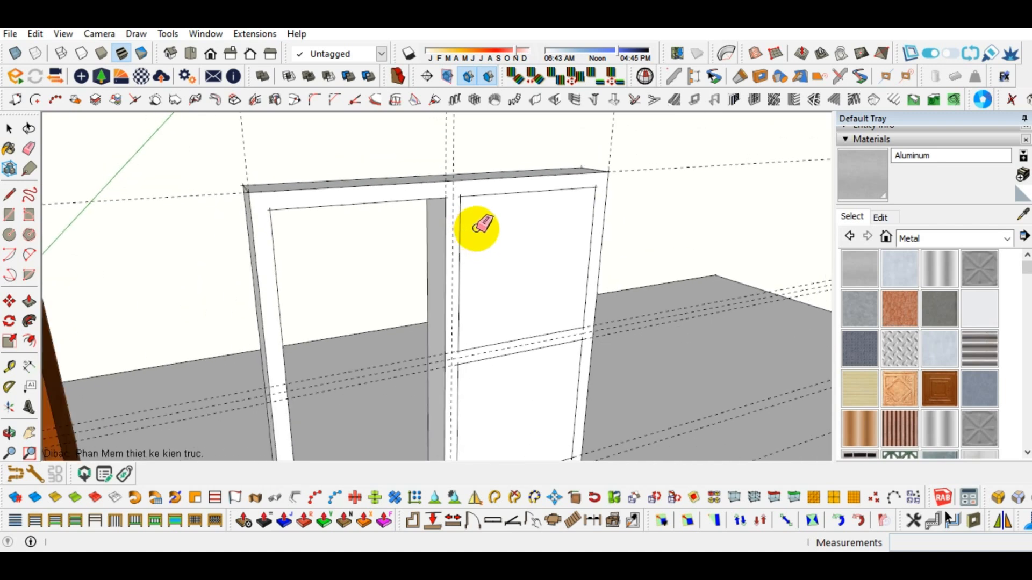
Offset the upper and middle right-hand panel faces 1 cm inward
{"action": "key", "text": "f"}
{"action": "scroll", "coordinate": [477, 223], "scroll_direction": "up", "scroll_amount": 2}
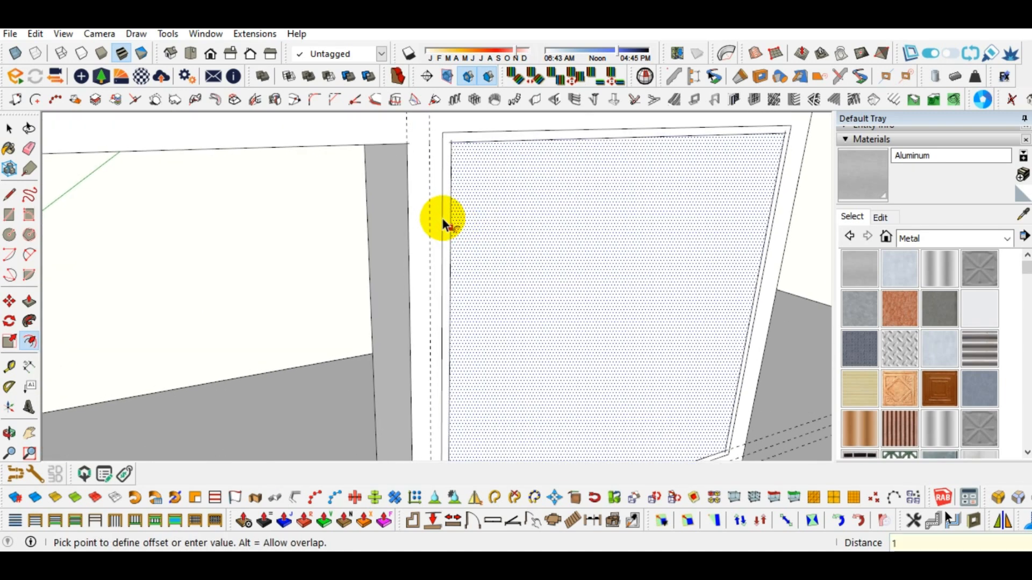
{"action": "left_click", "coordinate": [443, 218]}
{"action": "scroll", "coordinate": [443, 219], "scroll_direction": "down", "scroll_amount": 2}
{"action": "scroll", "coordinate": [473, 306], "scroll_direction": "up", "scroll_amount": 2}
{"action": "scroll", "coordinate": [473, 307], "scroll_direction": "up", "scroll_amount": 2}
{"action": "left_click", "coordinate": [445, 333]}
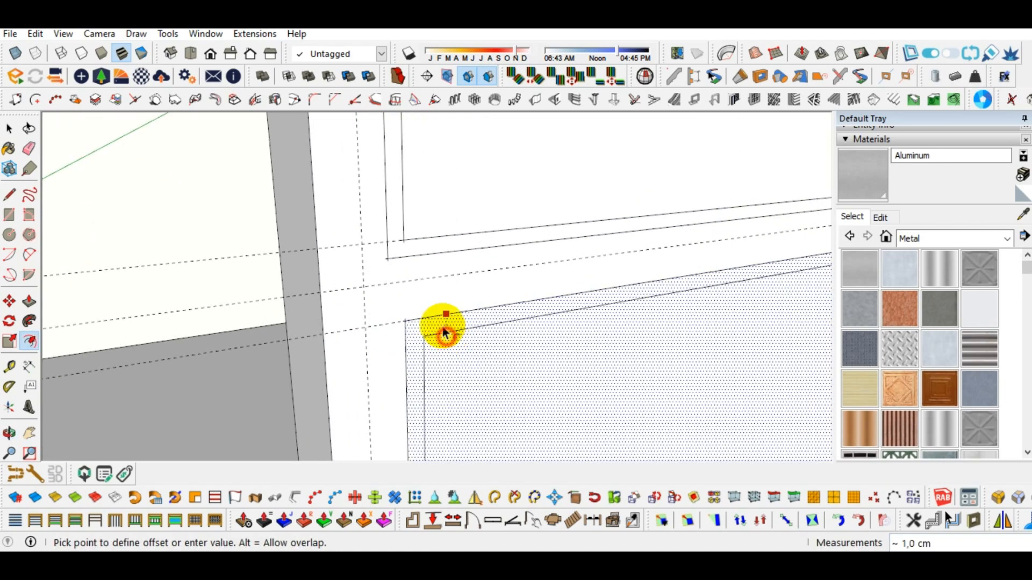
{"action": "left_click", "coordinate": [425, 305]}
Push the inner faces of both right-hand panels 15 cm through the block to open them
{"action": "scroll", "coordinate": [469, 300], "scroll_direction": "down", "scroll_amount": 4}
{"action": "key", "text": "p"}
{"action": "left_click", "coordinate": [527, 314]}
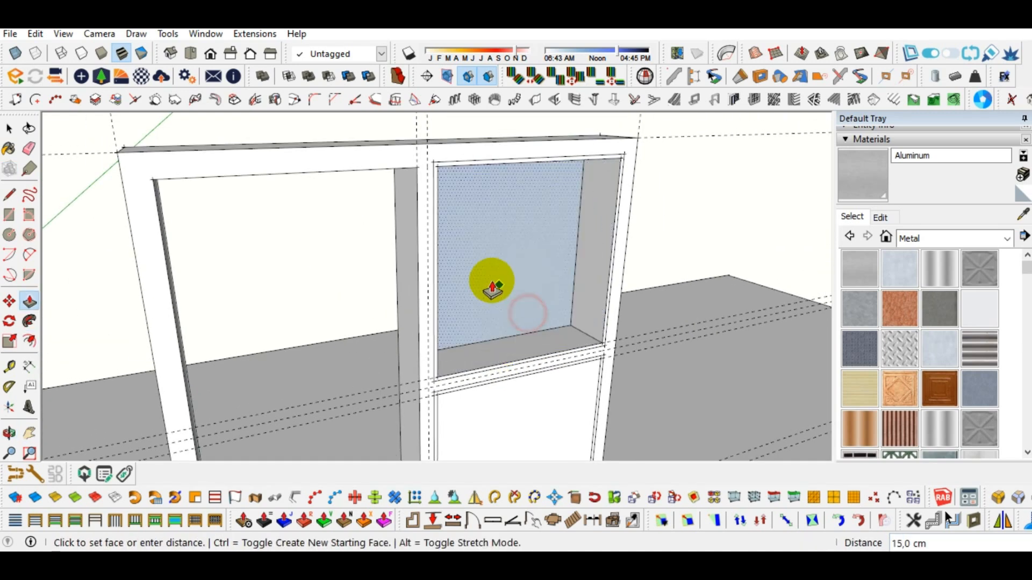
{"action": "left_click", "coordinate": [484, 307]}
{"action": "double_click", "coordinate": [501, 403]}
Recess the 1 cm borders around both right-hand openings by 3 cm to form rebates
{"action": "middle_click_drag", "start_coordinate": [506, 414], "coordinate": [509, 353], "text": "shift"}
{"action": "scroll", "coordinate": [468, 327], "scroll_direction": "up", "scroll_amount": 4}
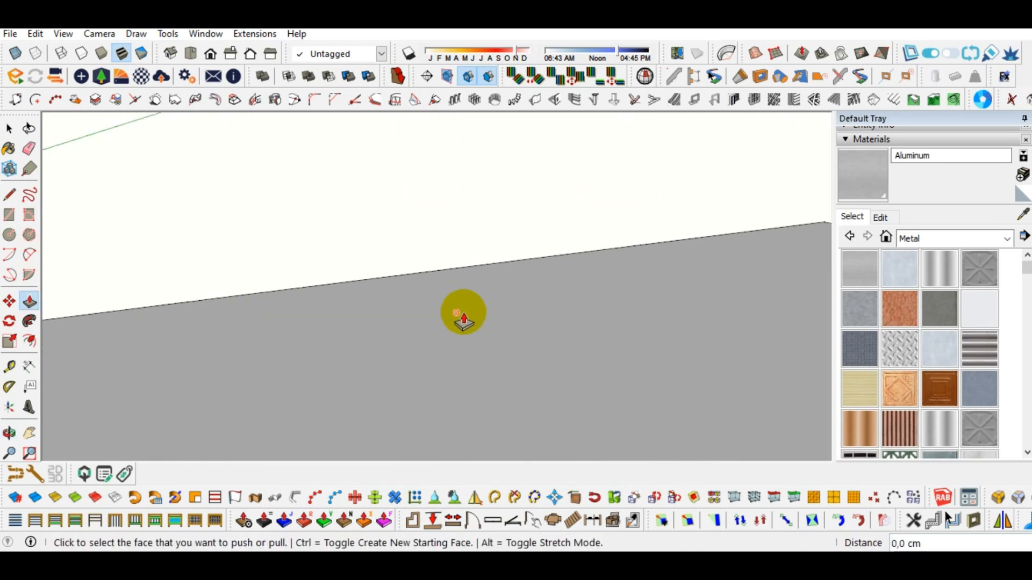
{"action": "scroll", "coordinate": [456, 285], "scroll_direction": "down", "scroll_amount": 3}
{"action": "scroll", "coordinate": [444, 208], "scroll_direction": "up", "scroll_amount": 3}
{"action": "left_click", "coordinate": [424, 240]}
{"action": "type", "text": "3"}
{"action": "key", "text": "Return"}
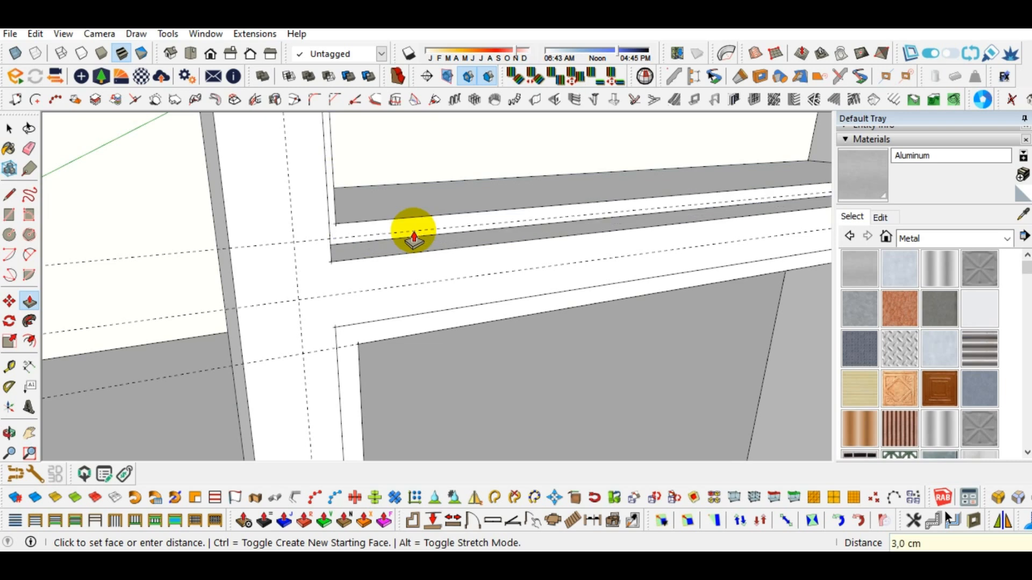
{"action": "double_click", "coordinate": [407, 322]}
Select the whole window frame and make it a group
{"action": "key", "text": "space"}
{"action": "scroll", "coordinate": [465, 328], "scroll_direction": "down", "scroll_amount": 6}
{"action": "middle_click_drag", "start_coordinate": [544, 307], "coordinate": [569, 313]}
{"action": "scroll", "coordinate": [569, 285], "scroll_direction": "up", "scroll_amount": 2}
{"action": "triple_click", "coordinate": [565, 249]}
{"action": "right_click", "coordinate": [585, 223]}
{"action": "left_click", "coordinate": [618, 175]}
{"action": "scroll", "coordinate": [589, 228], "scroll_direction": "down", "scroll_amount": 2}
{"action": "left_click", "coordinate": [672, 221]}
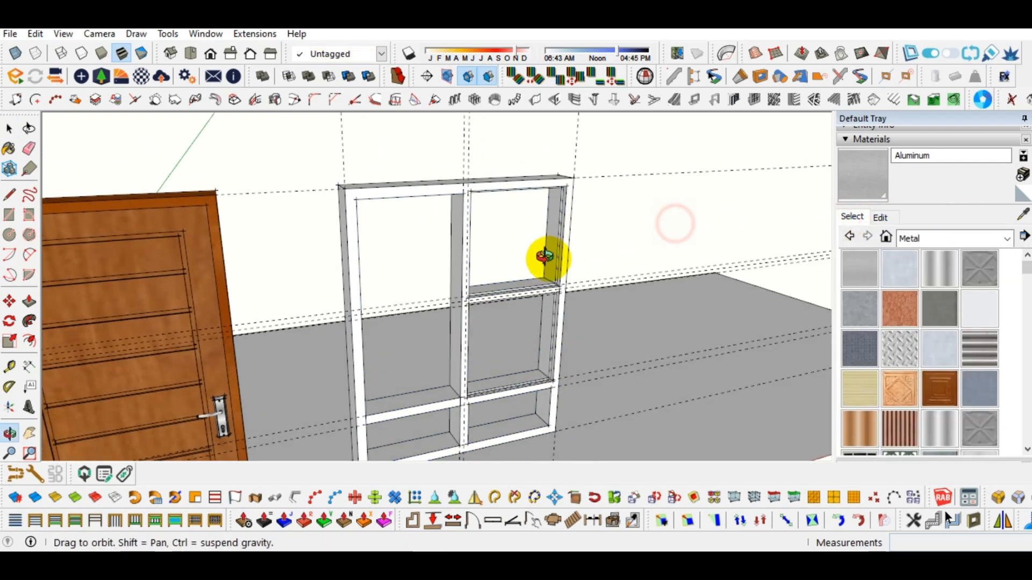
Draw a rectangle on the rebate floor of the middle right-hand opening as the leaf's base
{"action": "scroll", "coordinate": [414, 329], "scroll_direction": "up", "scroll_amount": 6}
{"action": "middle_click_drag", "start_coordinate": [371, 260], "coordinate": [400, 383]}
{"action": "scroll", "coordinate": [422, 382], "scroll_direction": "up", "scroll_amount": 4}
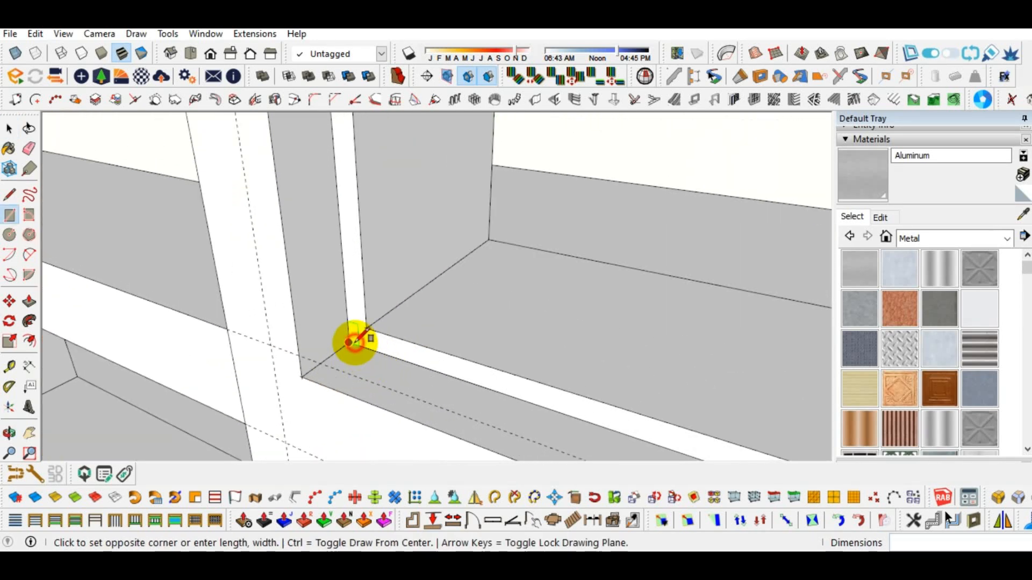
{"action": "middle_click_drag", "start_coordinate": [355, 341], "coordinate": [426, 311]}
{"action": "scroll", "coordinate": [618, 306], "scroll_direction": "up", "scroll_amount": 4}
Extrude the leaf's base rectangle 54.5 cm upward to fill the opening
{"action": "key", "text": "p"}
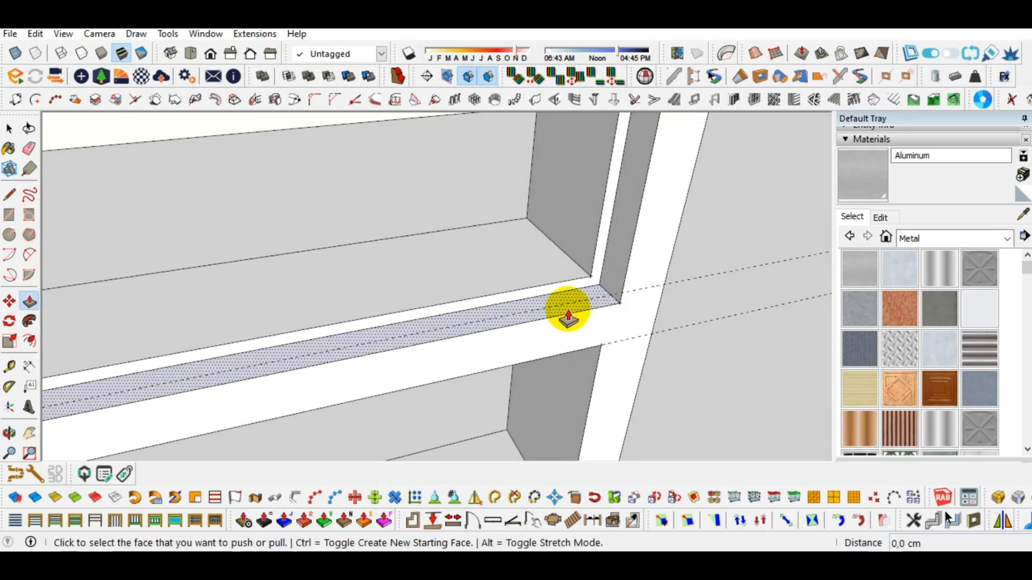
{"action": "left_click", "coordinate": [567, 313]}
{"action": "scroll", "coordinate": [600, 207], "scroll_direction": "down", "scroll_amount": 2}
{"action": "middle_click_drag", "start_coordinate": [605, 231], "coordinate": [530, 269]}
{"action": "scroll", "coordinate": [530, 253], "scroll_direction": "up", "scroll_amount": 2}
{"action": "left_click", "coordinate": [540, 206]}
{"action": "scroll", "coordinate": [527, 242], "scroll_direction": "down", "scroll_amount": 3}
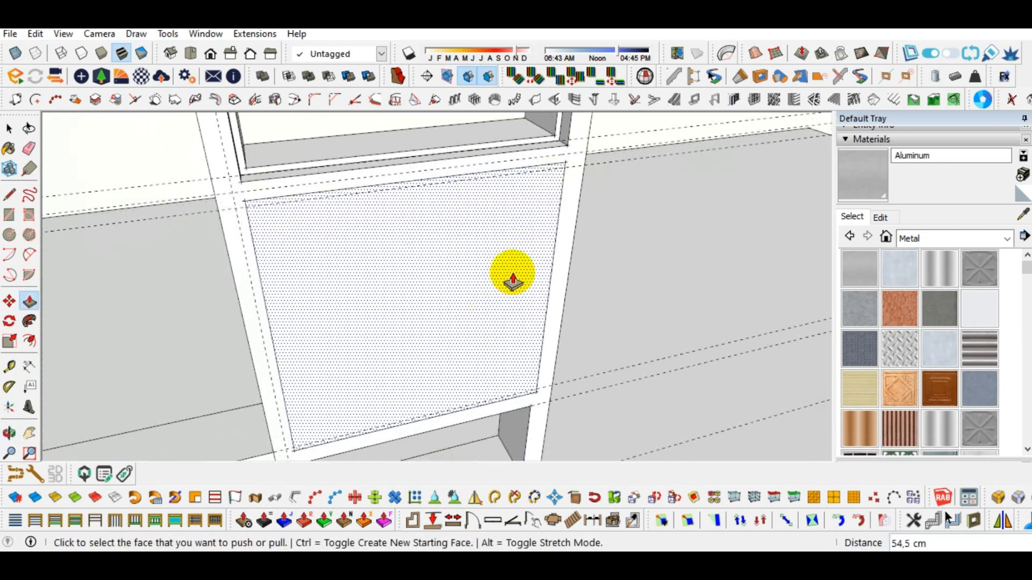
Offset the leaf's front face inward and push the inner area through to leave an open leaf frame
{"action": "key", "text": "f"}
{"action": "left_click", "coordinate": [542, 266]}
{"action": "left_click", "coordinate": [532, 267]}
{"action": "key", "text": "p"}
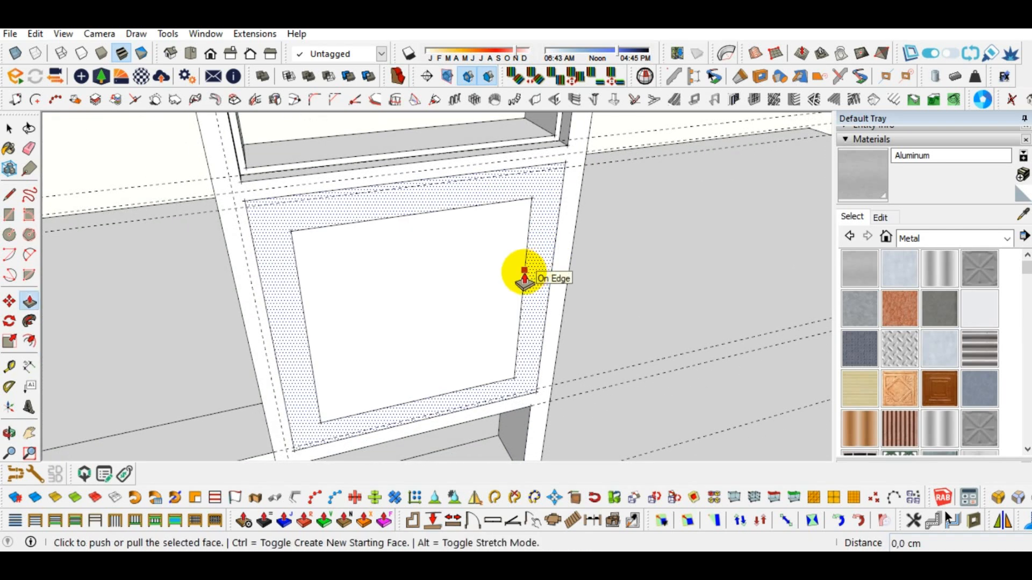
{"action": "left_click", "coordinate": [437, 300]}
{"action": "left_click", "coordinate": [529, 310]}
Select the entire leaf frame and make it a group
{"action": "key", "text": "space"}
{"action": "left_click", "coordinate": [529, 311]}
{"action": "right_click", "coordinate": [535, 301]}
{"action": "left_click", "coordinate": [538, 293]}
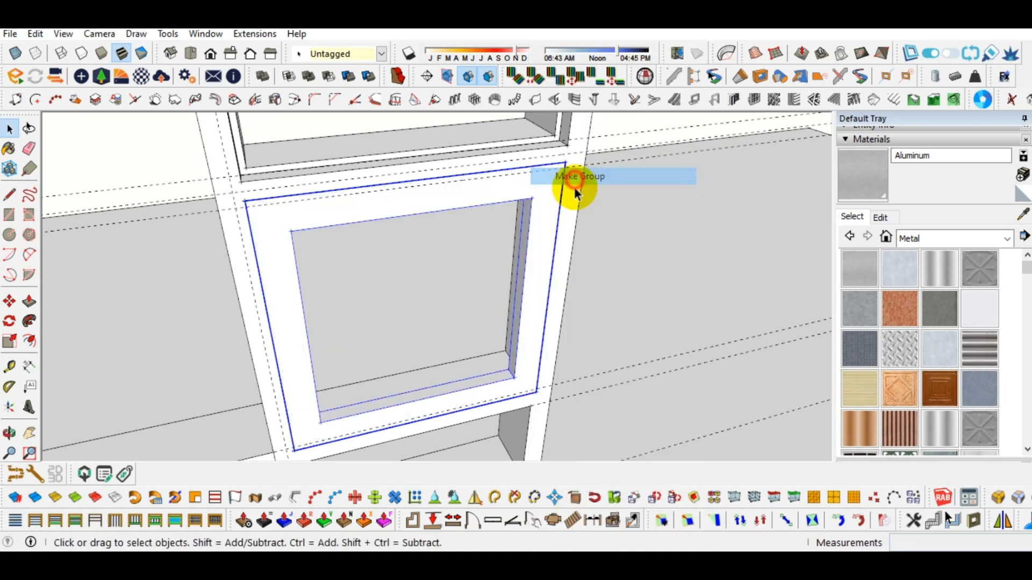
Draw a 42.5 × 42.5 cm rectangle across the leaf frame's opening for the glass pane
{"action": "middle_click_drag", "start_coordinate": [571, 189], "coordinate": [473, 373]}
{"action": "key", "text": "r"}
{"action": "scroll", "coordinate": [685, 350], "scroll_direction": "up", "scroll_amount": 2}
{"action": "left_click", "coordinate": [693, 253]}
{"action": "scroll", "coordinate": [686, 296], "scroll_direction": "down", "scroll_amount": 4}
{"action": "middle_click_drag", "start_coordinate": [686, 300], "coordinate": [303, 188]}
{"action": "scroll", "coordinate": [317, 229], "scroll_direction": "up", "scroll_amount": 3}
{"action": "scroll", "coordinate": [314, 139], "scroll_direction": "up", "scroll_amount": 3}
{"action": "scroll", "coordinate": [322, 204], "scroll_direction": "down", "scroll_amount": 2}
{"action": "left_click", "coordinate": [334, 193]}
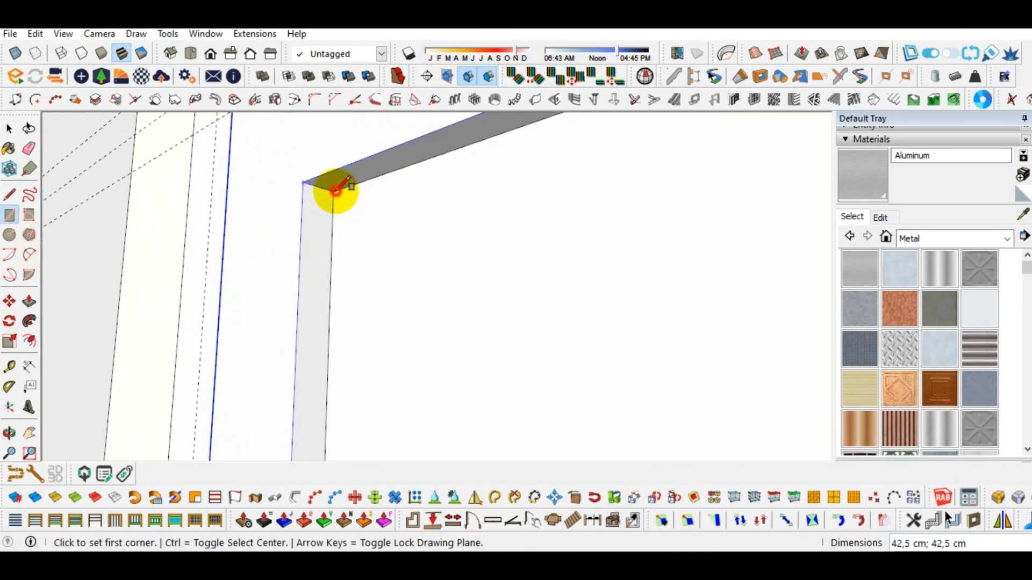
Make the leaf's glass pane a group and paint it with Translucent_Glass_Gray
{"action": "key", "text": "space"}
{"action": "double_click", "coordinate": [358, 212]}
{"action": "right_click", "coordinate": [359, 212]}
{"action": "left_click", "coordinate": [422, 197]}
{"action": "left_click", "coordinate": [979, 238]}
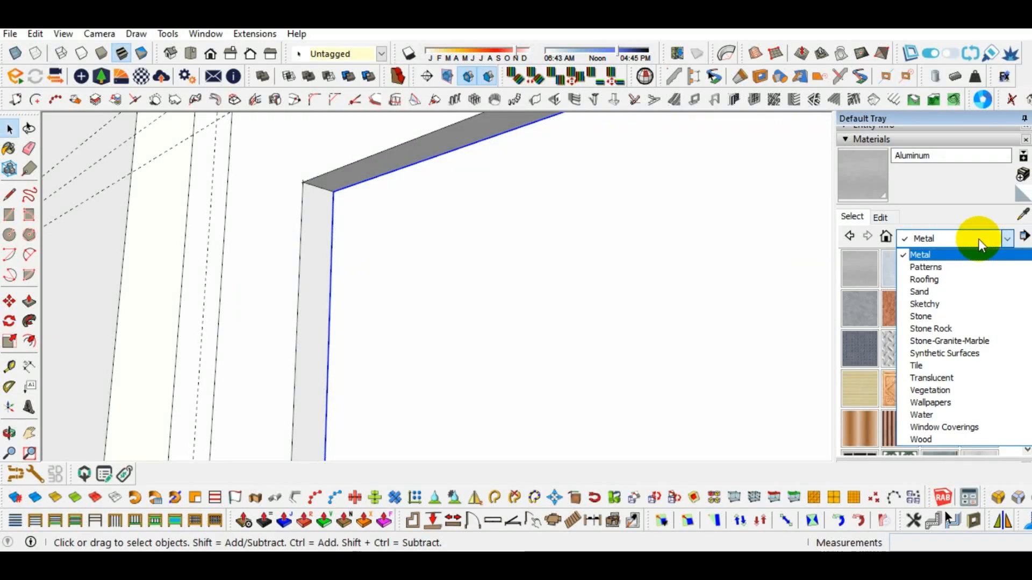
{"action": "left_click", "coordinate": [933, 379]}
{"action": "left_click", "coordinate": [880, 346]}
{"action": "left_click", "coordinate": [565, 299]}
{"action": "scroll", "coordinate": [473, 290], "scroll_direction": "down", "scroll_amount": 2}
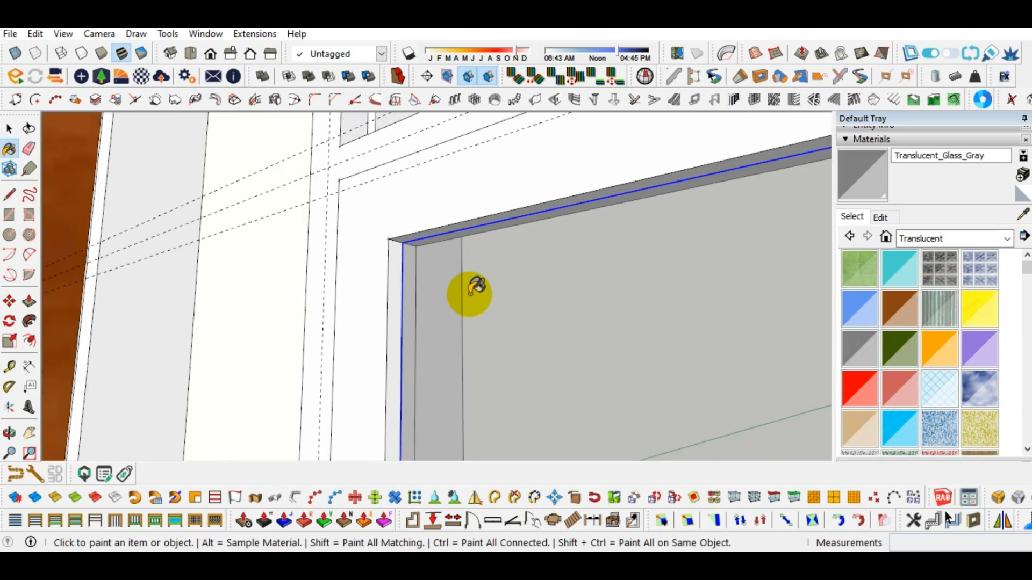
{"action": "scroll", "coordinate": [476, 286], "scroll_direction": "down", "scroll_amount": 2}
Sample the Wood_Cherry_Original material from the door leaf and paint the window's leaf frame with it
{"action": "key", "text": "space"}
{"action": "left_click", "coordinate": [482, 234]}
{"action": "middle_click_drag", "start_coordinate": [158, 226], "coordinate": [274, 237], "text": "shift"}
{"action": "scroll", "coordinate": [274, 237], "scroll_direction": "up", "scroll_amount": 3}
{"action": "left_click", "coordinate": [285, 242]}
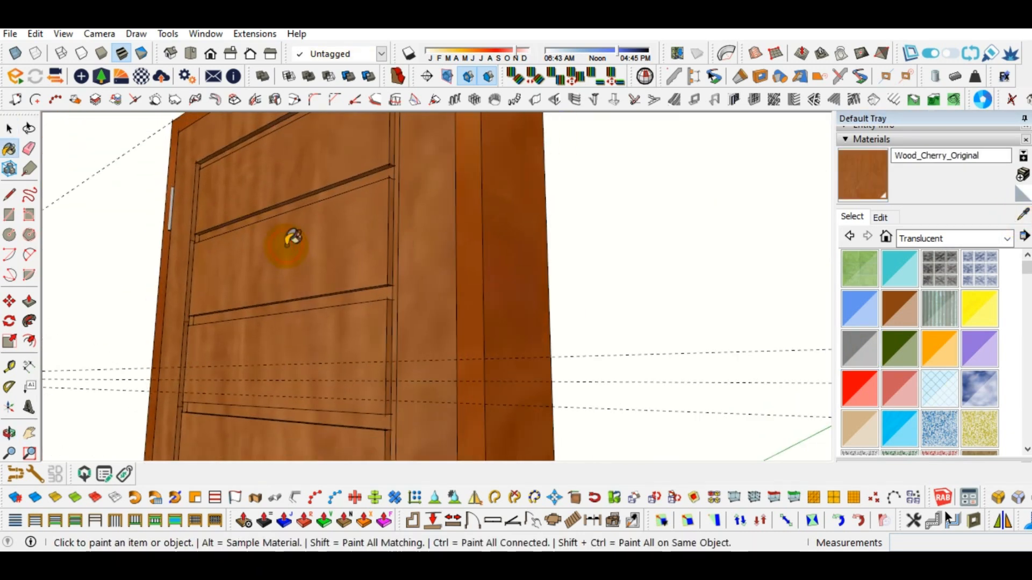
{"action": "scroll", "coordinate": [286, 242], "scroll_direction": "down", "scroll_amount": 3}
{"action": "scroll", "coordinate": [709, 258], "scroll_direction": "up", "scroll_amount": 1}
{"action": "left_click", "coordinate": [704, 260]}
{"action": "scroll", "coordinate": [668, 280], "scroll_direction": "down", "scroll_amount": 1}
Group the painted leaf frame together with its glass pane
{"action": "key", "text": "space"}
{"action": "scroll", "coordinate": [486, 214], "scroll_direction": "up", "scroll_amount": 3}
{"action": "right_click", "coordinate": [453, 166]}
{"action": "left_click", "coordinate": [498, 211]}
{"action": "scroll", "coordinate": [498, 211], "scroll_direction": "down", "scroll_amount": 1}
Copy the glazed leaf 57.5 cm upward into the upper opening
{"action": "middle_click_drag", "start_coordinate": [498, 211], "coordinate": [430, 215]}
{"action": "key", "text": "m"}
{"action": "scroll", "coordinate": [428, 175], "scroll_direction": "up", "scroll_amount": 3}
{"action": "left_click", "coordinate": [424, 168]}
{"action": "key", "text": "ctrl"}
{"action": "scroll", "coordinate": [421, 240], "scroll_direction": "down", "scroll_amount": 5}
{"action": "scroll", "coordinate": [428, 215], "scroll_direction": "up", "scroll_amount": 3}
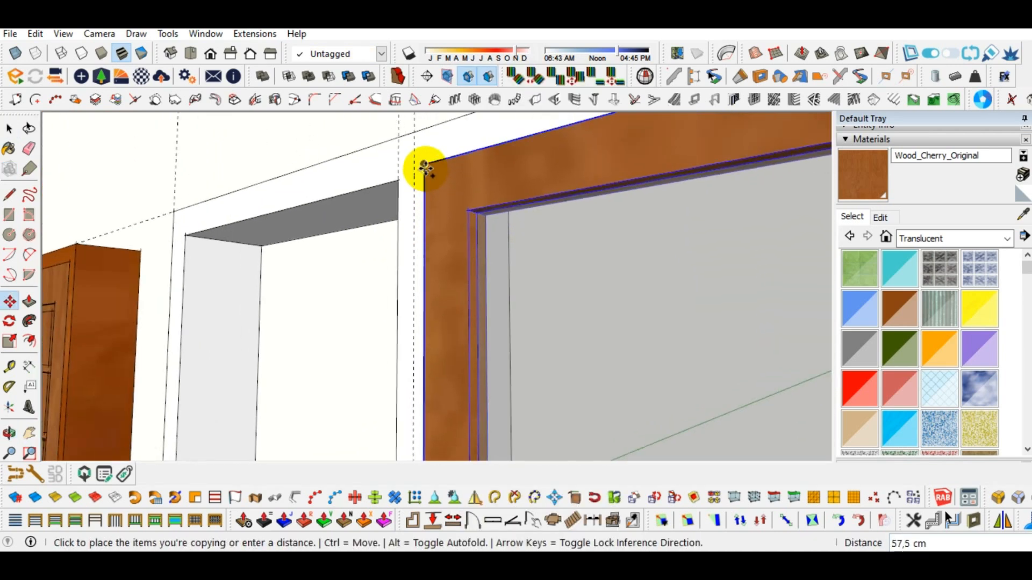
{"action": "left_click", "coordinate": [421, 167]}
{"action": "scroll", "coordinate": [421, 166], "scroll_direction": "down", "scroll_amount": 4}
{"action": "key", "text": "space"}
{"action": "scroll", "coordinate": [457, 293], "scroll_direction": "down", "scroll_amount": 2}
Draw a rectangle spanning both openings below the lower transoms for a glass pane
{"action": "scroll", "coordinate": [340, 384], "scroll_direction": "up", "scroll_amount": 6}
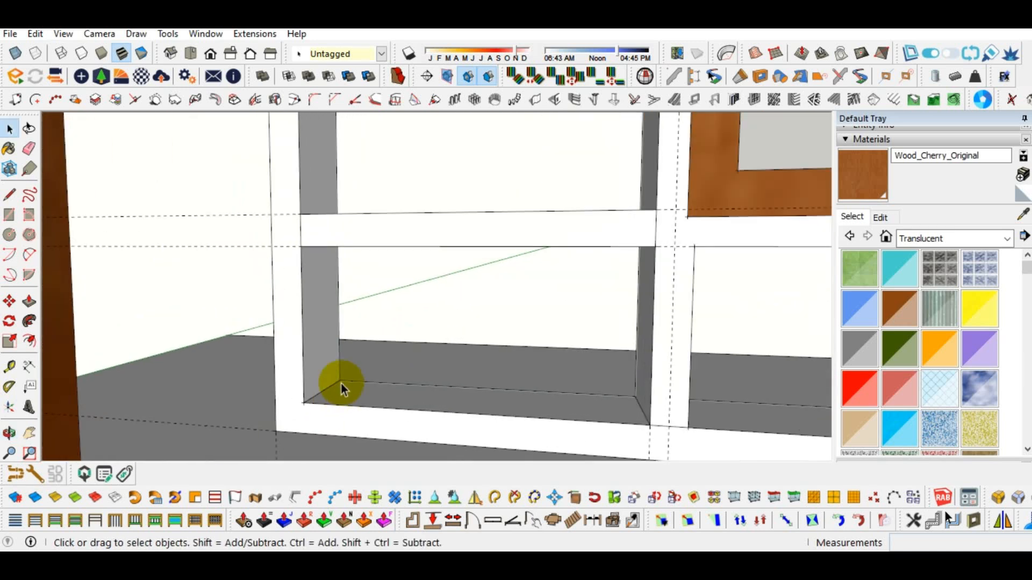
{"action": "left_click", "coordinate": [322, 382]}
{"action": "scroll", "coordinate": [322, 383], "scroll_direction": "down", "scroll_amount": 5}
{"action": "middle_click_drag", "start_coordinate": [394, 394], "coordinate": [537, 312]}
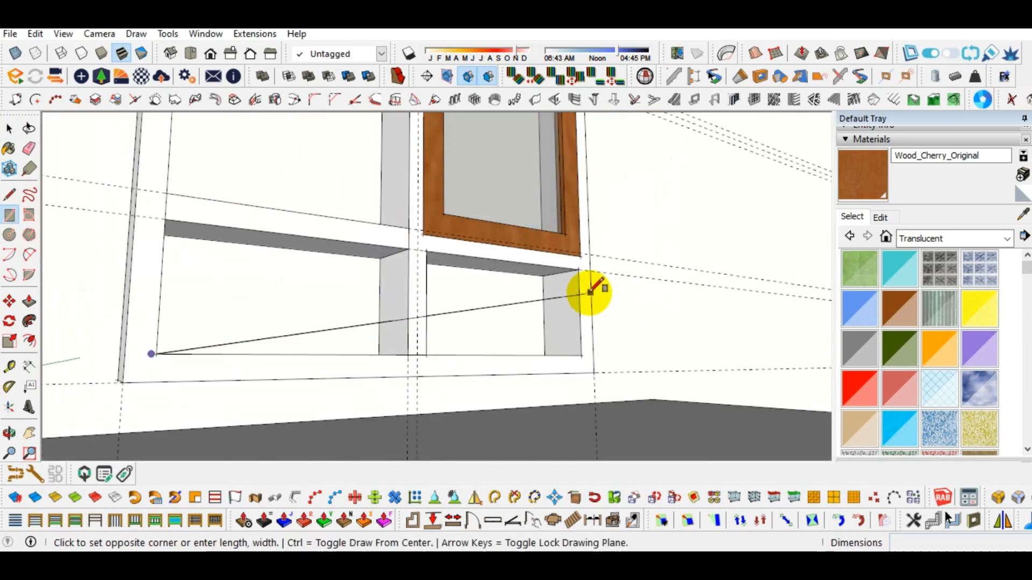
{"action": "scroll", "coordinate": [588, 293], "scroll_direction": "up", "scroll_amount": 2}
{"action": "left_click", "coordinate": [547, 263]}
{"action": "key", "text": "space"}
Group the pane across the lower openings and paint it with Translucent_Glass_Gray sampled from a leaf
{"action": "double_click", "coordinate": [518, 289]}
{"action": "right_click", "coordinate": [518, 289]}
{"action": "left_click", "coordinate": [583, 196]}
{"action": "left_click", "coordinate": [1023, 214]}
{"action": "left_click", "coordinate": [479, 145]}
{"action": "left_click", "coordinate": [411, 298]}
{"action": "scroll", "coordinate": [412, 297], "scroll_direction": "down", "scroll_amount": 3}
Draw a rectangle filling the tall opening beside the leaves for its glass pane
{"action": "mouse_move", "coordinate": [451, 236]}
{"action": "middle_mouse_down"}
{"action": "mouse_move", "coordinate": [502, 260]}
{"action": "mouse_move", "coordinate": [470, 309]}
{"action": "mouse_move", "coordinate": [652, 345]}
{"action": "mouse_move", "coordinate": [430, 210]}
{"action": "middle_mouse_up"}
{"action": "key", "text": "space"}
{"action": "scroll", "coordinate": [565, 326], "scroll_direction": "up", "scroll_amount": 3}
{"action": "key", "text": "r"}
{"action": "left_click", "coordinate": [557, 308]}
{"action": "scroll", "coordinate": [556, 307], "scroll_direction": "down", "scroll_amount": 5}
{"action": "scroll", "coordinate": [391, 177], "scroll_direction": "up", "scroll_amount": 3}
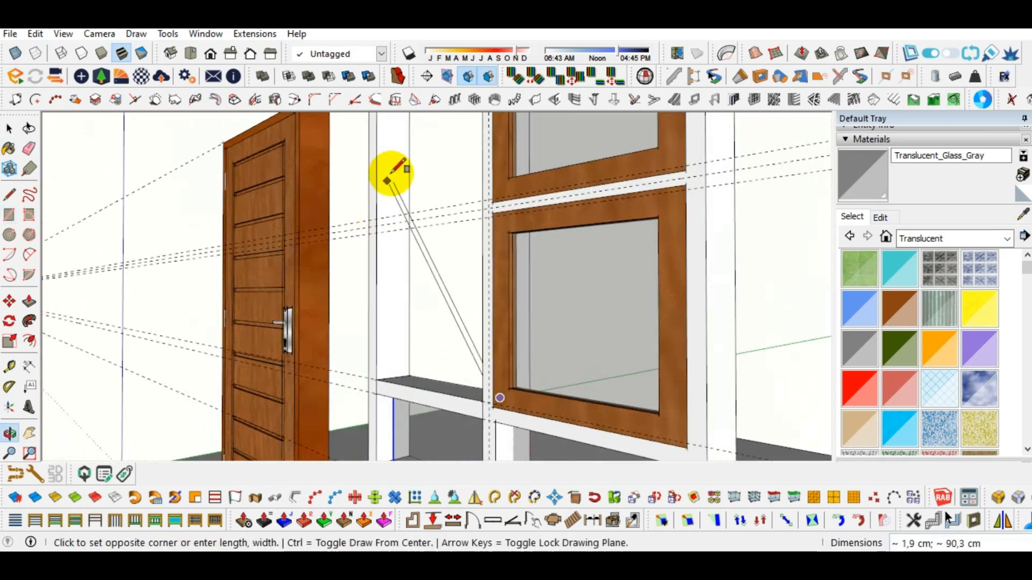
{"action": "middle_click_drag", "start_coordinate": [391, 173], "coordinate": [409, 258], "text": "shift"}
{"action": "scroll", "coordinate": [414, 187], "scroll_direction": "up", "scroll_amount": 3}
{"action": "left_click", "coordinate": [409, 166]}
{"action": "key", "text": "space"}
Group the tall opening's pane and paint it with Translucent_Glass_Gray
{"action": "double_click", "coordinate": [437, 205]}
{"action": "right_click", "coordinate": [437, 205]}
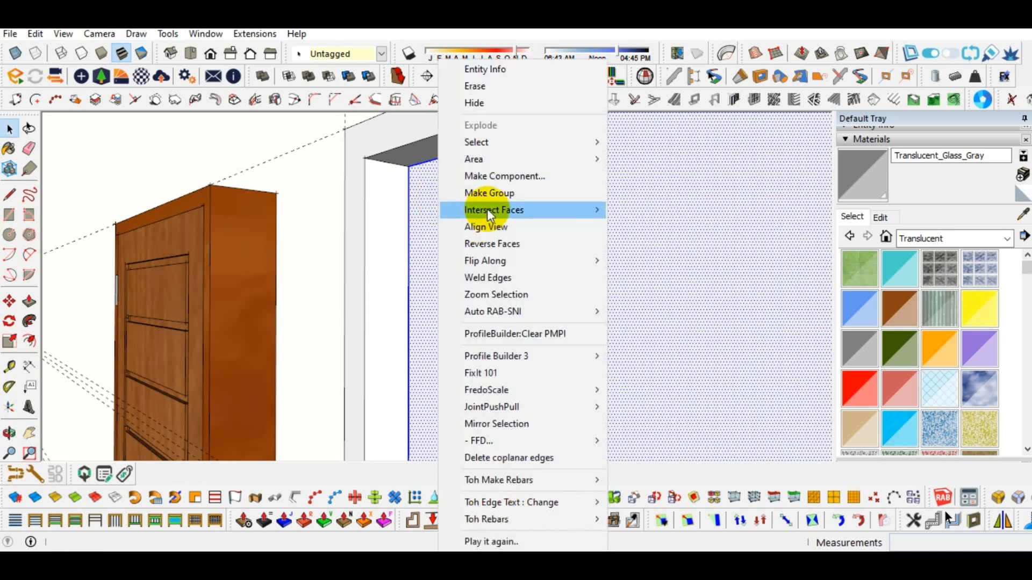
{"action": "left_click", "coordinate": [486, 193]}
{"action": "left_click", "coordinate": [866, 178]}
{"action": "left_click", "coordinate": [533, 239]}
{"action": "scroll", "coordinate": [533, 238], "scroll_direction": "down", "scroll_amount": 2}
{"action": "scroll", "coordinate": [557, 256], "scroll_direction": "down", "scroll_amount": 2}
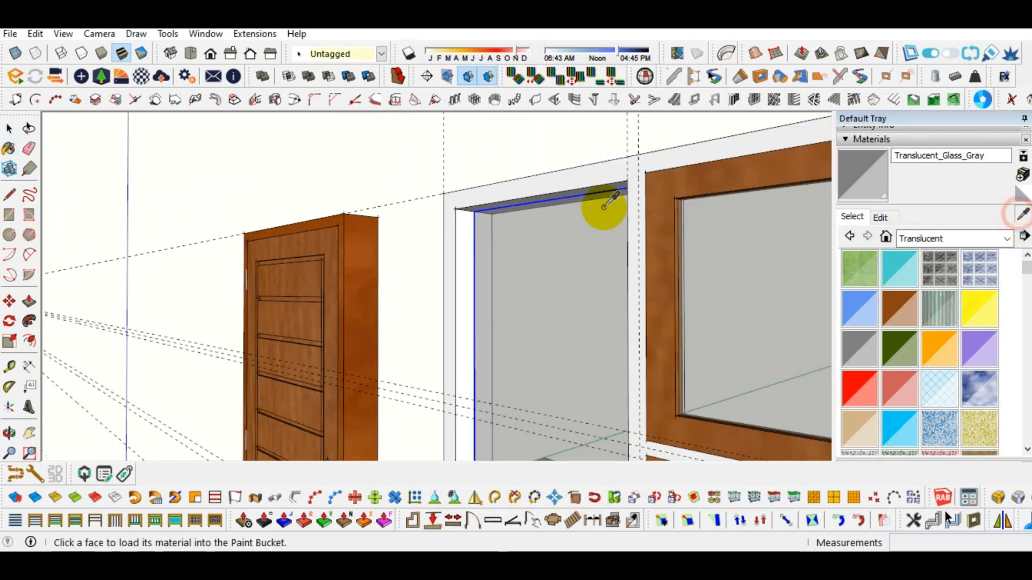
Sample Wood_Grain_Stain from the door frame and paint the window frame with it
{"action": "scroll", "coordinate": [347, 192], "scroll_direction": "up", "scroll_amount": 4}
{"action": "left_click", "coordinate": [364, 260]}
{"action": "scroll", "coordinate": [439, 285], "scroll_direction": "down", "scroll_amount": 4}
{"action": "left_click", "coordinate": [613, 285]}
{"action": "scroll", "coordinate": [617, 302], "scroll_direction": "down", "scroll_amount": 2}
Draw a circle of about 0.3 cm radius on the window frame's outer side face for the hinge profile
{"action": "mouse_move", "coordinate": [622, 349]}
{"action": "middle_mouse_down"}
{"action": "mouse_move", "coordinate": [731, 338]}
{"action": "mouse_move", "coordinate": [582, 260]}
{"action": "mouse_move", "coordinate": [488, 231]}
{"action": "mouse_move", "coordinate": [604, 322]}
{"action": "mouse_move", "coordinate": [543, 266]}
{"action": "middle_mouse_up"}
{"action": "scroll", "coordinate": [542, 266], "scroll_direction": "up", "scroll_amount": 3}
{"action": "scroll", "coordinate": [543, 266], "scroll_direction": "up", "scroll_amount": 2}
{"action": "scroll", "coordinate": [540, 277], "scroll_direction": "down", "scroll_amount": 2}
{"action": "scroll", "coordinate": [637, 163], "scroll_direction": "up", "scroll_amount": 5}
{"action": "middle_click_drag", "start_coordinate": [637, 162], "coordinate": [322, 152]}
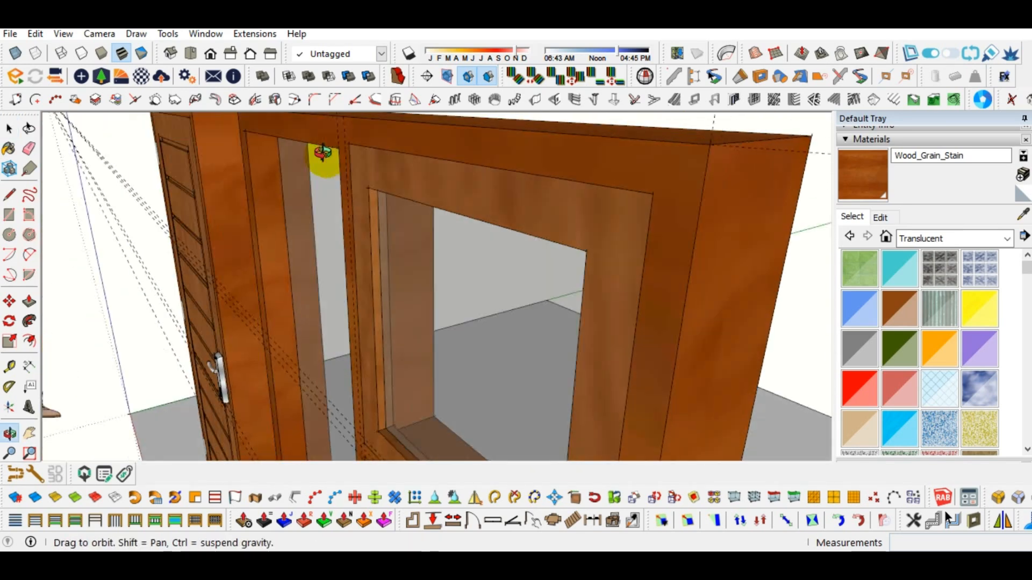
{"action": "scroll", "coordinate": [573, 253], "scroll_direction": "down", "scroll_amount": 5}
{"action": "scroll", "coordinate": [578, 193], "scroll_direction": "up", "scroll_amount": 5}
{"action": "key", "text": "r"}
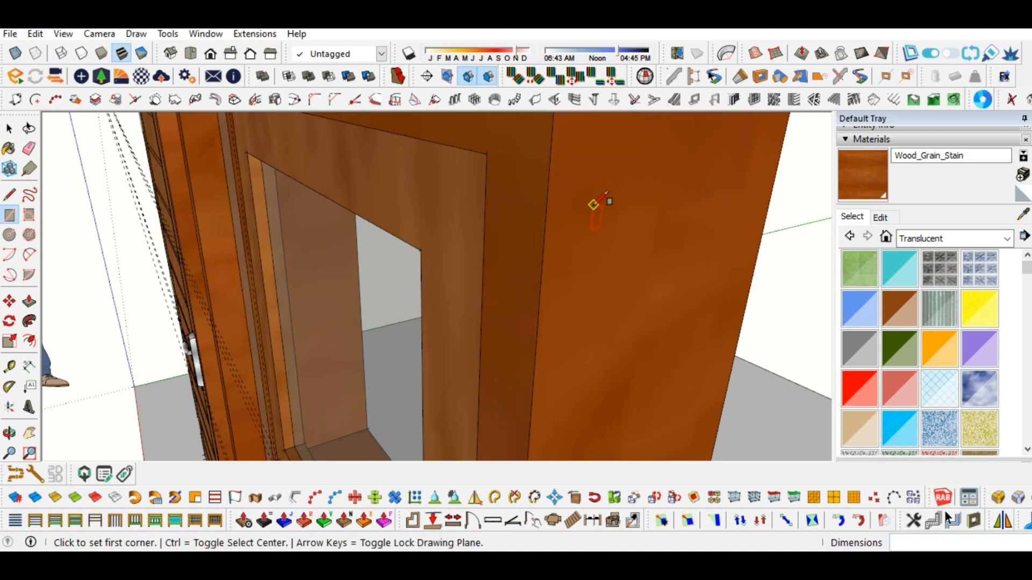
{"action": "scroll", "coordinate": [605, 201], "scroll_direction": "up", "scroll_amount": 2}
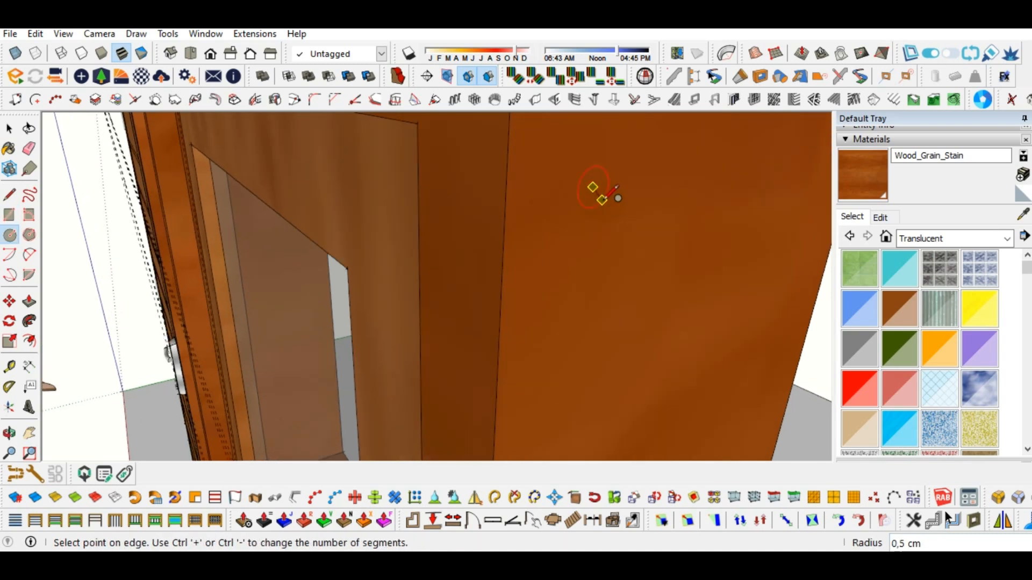
{"action": "scroll", "coordinate": [607, 191], "scroll_direction": "up", "scroll_amount": 1}
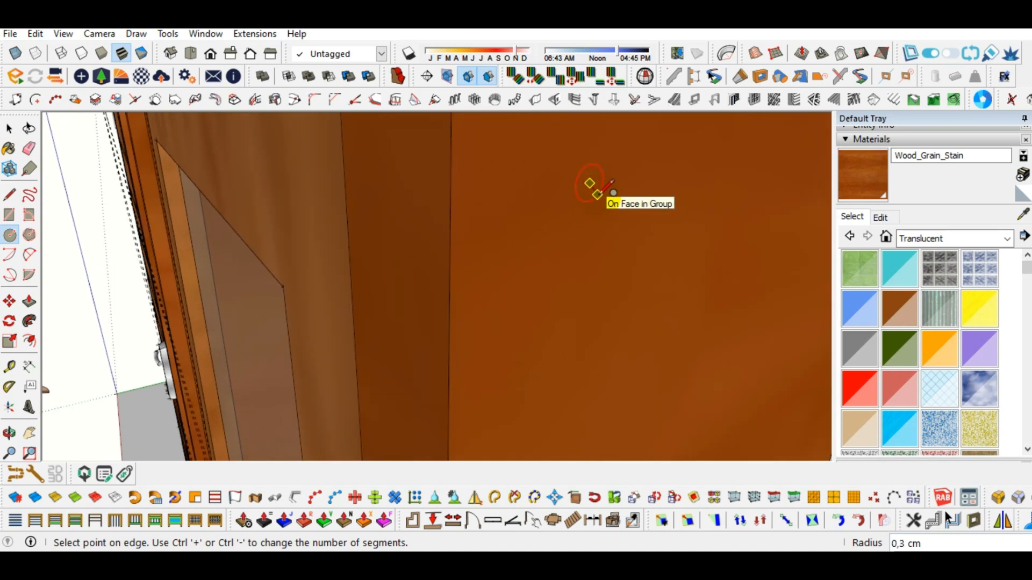
{"action": "left_click", "coordinate": [610, 188]}
Extrude the circle 7 cm into a hinge rod and make the rod a group
{"action": "scroll", "coordinate": [591, 215], "scroll_direction": "down", "scroll_amount": 2}
{"action": "scroll", "coordinate": [590, 242], "scroll_direction": "up", "scroll_amount": 1}
{"action": "key", "text": "p"}
{"action": "left_click", "coordinate": [591, 207]}
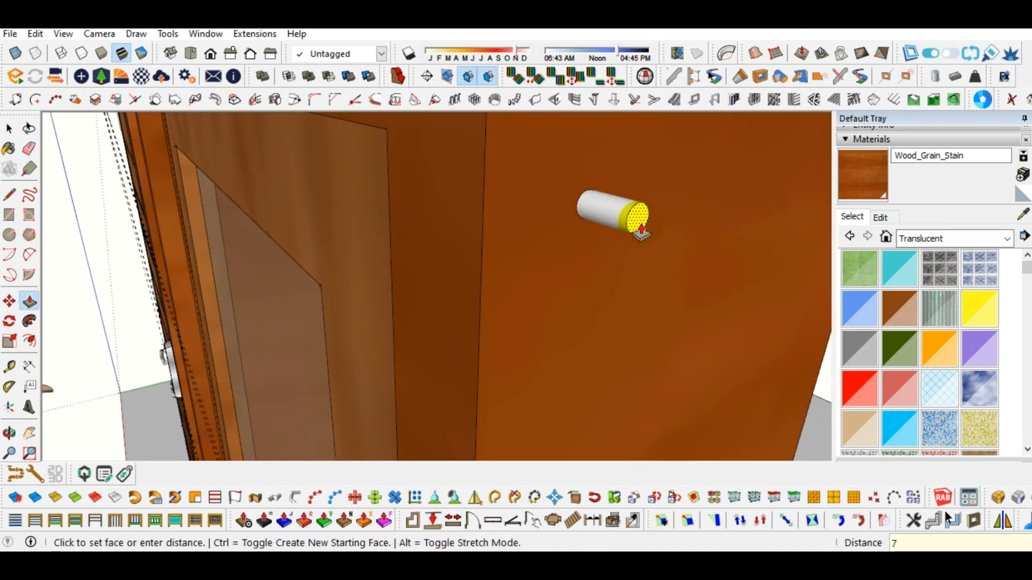
{"action": "key", "text": "Return"}
{"action": "key", "text": "space"}
{"action": "scroll", "coordinate": [596, 242], "scroll_direction": "down", "scroll_amount": 3}
{"action": "triple_click", "coordinate": [652, 249]}
{"action": "right_click", "coordinate": [652, 250]}
{"action": "left_click", "coordinate": [700, 143]}
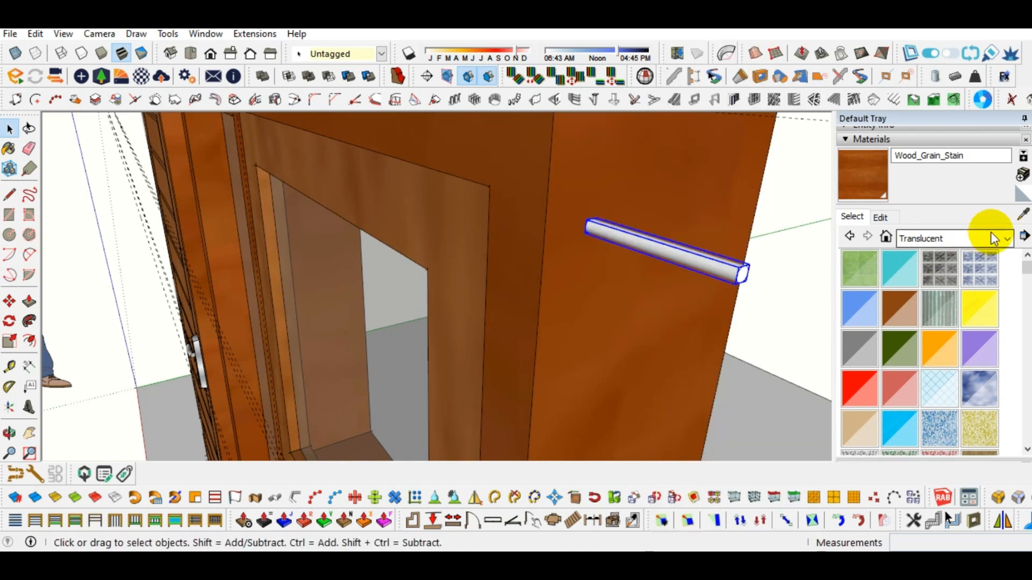
Sample Metal_Corrogated_Shiny from the door handle and paint the hinge rod with it
{"action": "scroll", "coordinate": [293, 258], "scroll_direction": "down", "scroll_amount": 2}
{"action": "middle_click_drag", "start_coordinate": [293, 258], "coordinate": [422, 290]}
{"action": "scroll", "coordinate": [421, 293], "scroll_direction": "up", "scroll_amount": 2}
{"action": "left_click", "coordinate": [422, 293]}
{"action": "scroll", "coordinate": [422, 296], "scroll_direction": "down", "scroll_amount": 4}
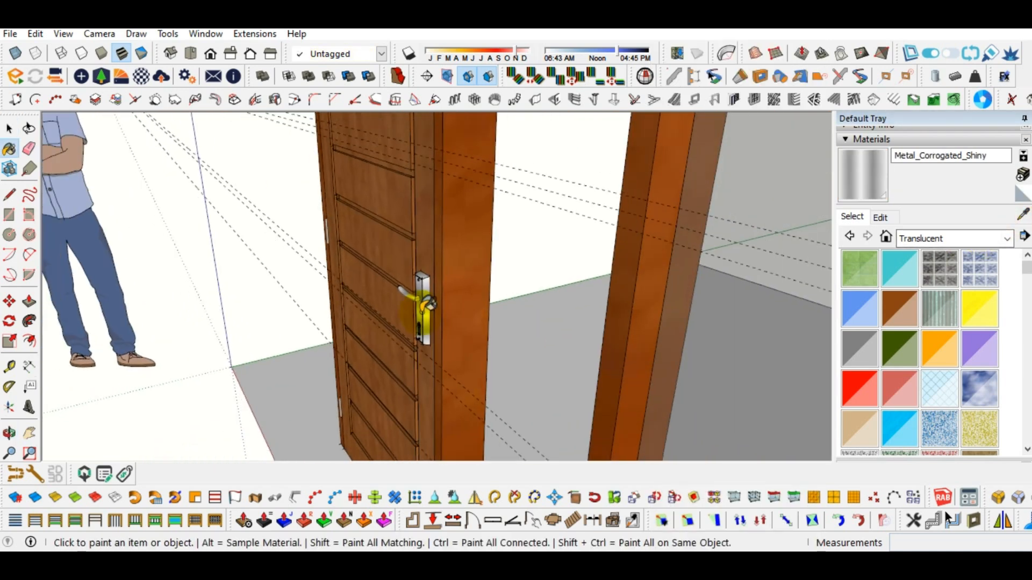
{"action": "scroll", "coordinate": [701, 258], "scroll_direction": "up", "scroll_amount": 1}
{"action": "scroll", "coordinate": [687, 257], "scroll_direction": "up", "scroll_amount": 5}
{"action": "left_click", "coordinate": [678, 242]}
Move the hinge rod onto the top edge of the upper window leaf, near its outer corner
{"action": "key", "text": "space"}
{"action": "scroll", "coordinate": [638, 267], "scroll_direction": "down", "scroll_amount": 2}
{"action": "middle_click_drag", "start_coordinate": [638, 267], "coordinate": [627, 295]}
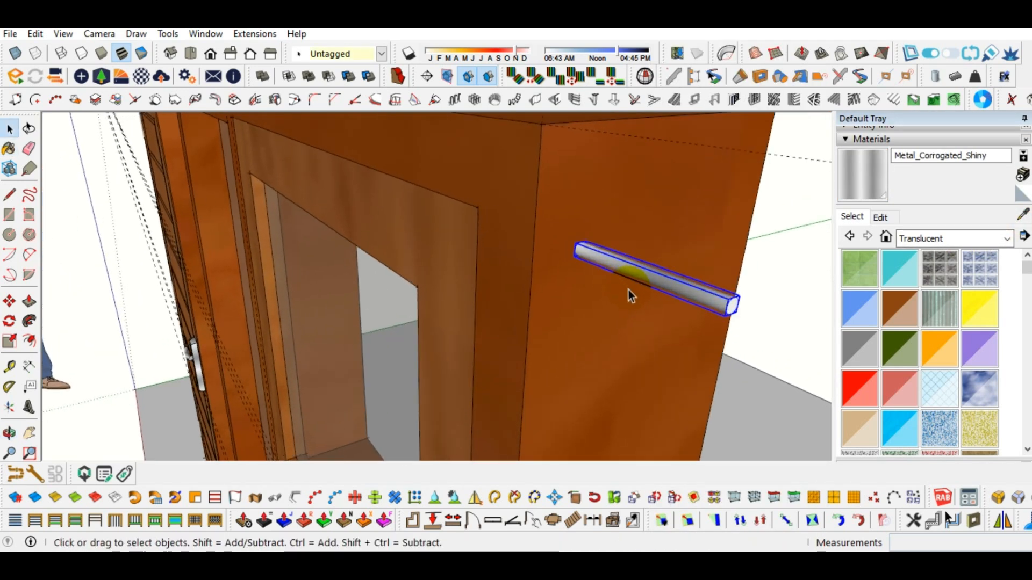
{"action": "key", "text": "m"}
{"action": "scroll", "coordinate": [725, 302], "scroll_direction": "up", "scroll_amount": 1}
{"action": "left_click", "coordinate": [745, 305]}
{"action": "scroll", "coordinate": [371, 200], "scroll_direction": "up", "scroll_amount": 4}
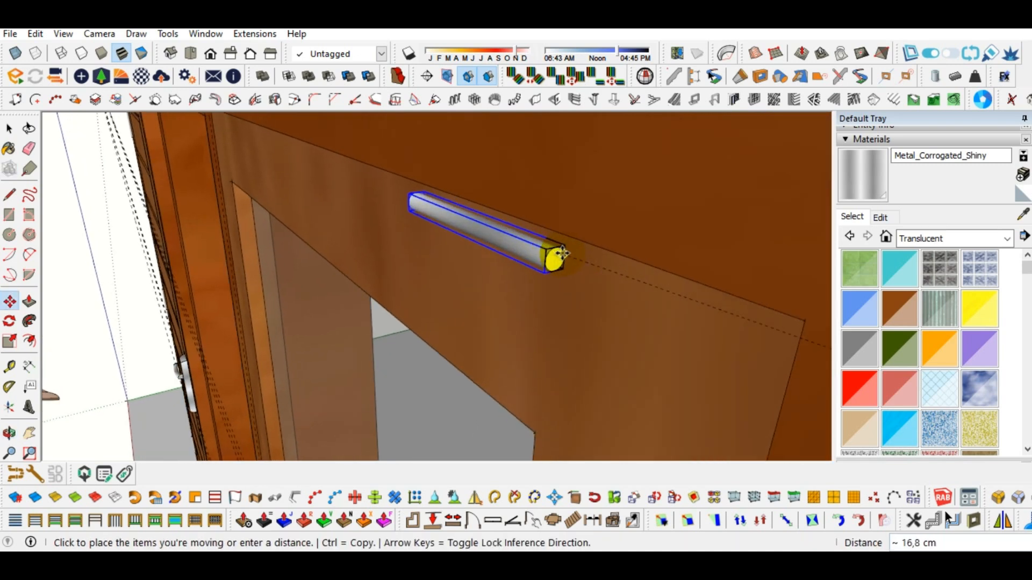
{"action": "left_click", "coordinate": [501, 215]}
Mirror a copy of the hinge to the opposite end of the upper leaf's top edge
{"action": "scroll", "coordinate": [461, 288], "scroll_direction": "down", "scroll_amount": 6}
{"action": "middle_click_drag", "start_coordinate": [457, 291], "coordinate": [686, 253]}
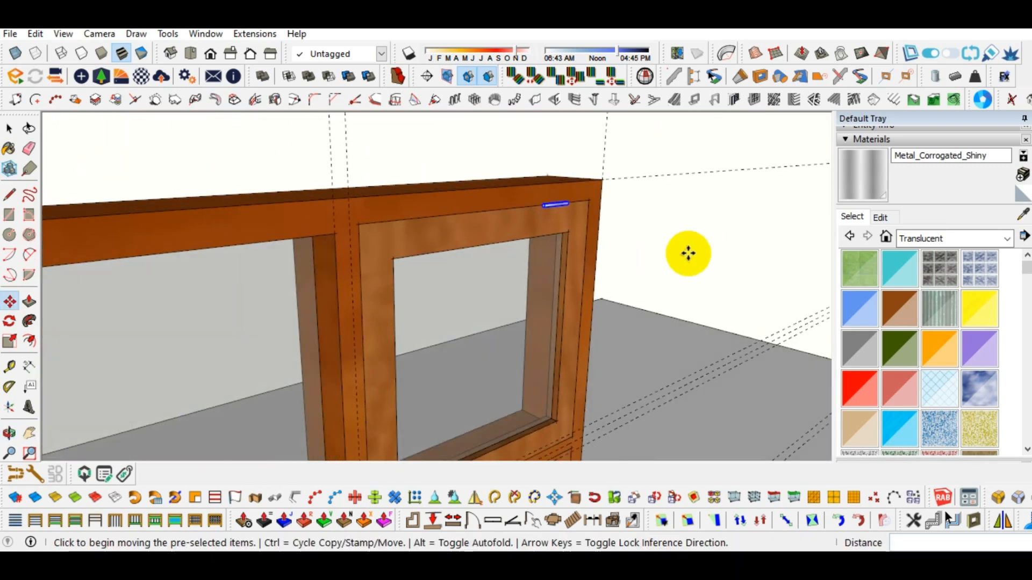
{"action": "scroll", "coordinate": [517, 234], "scroll_direction": "up", "scroll_amount": 3}
{"action": "key", "text": "space"}
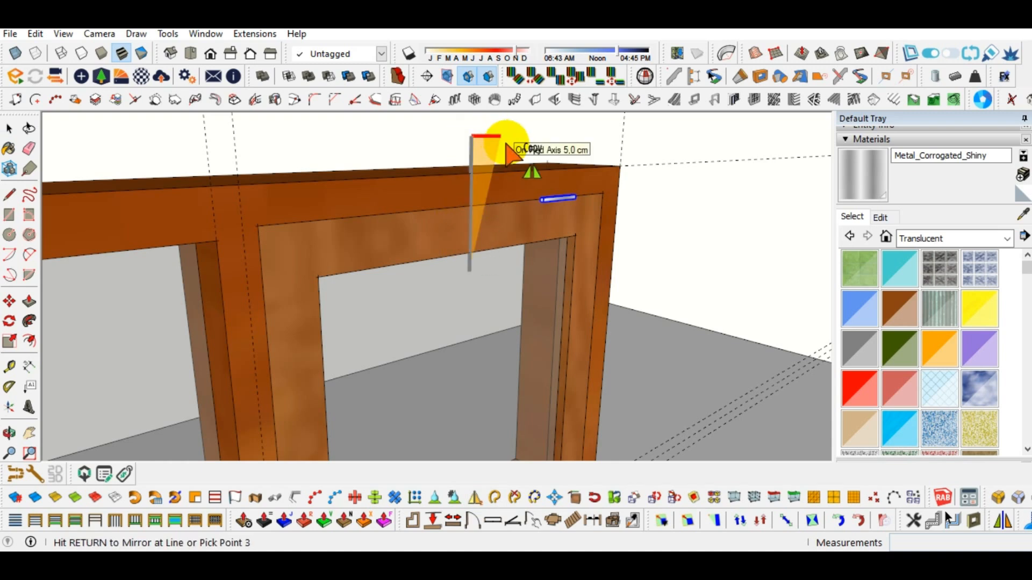
{"action": "middle_click_drag", "start_coordinate": [506, 147], "coordinate": [491, 219]}
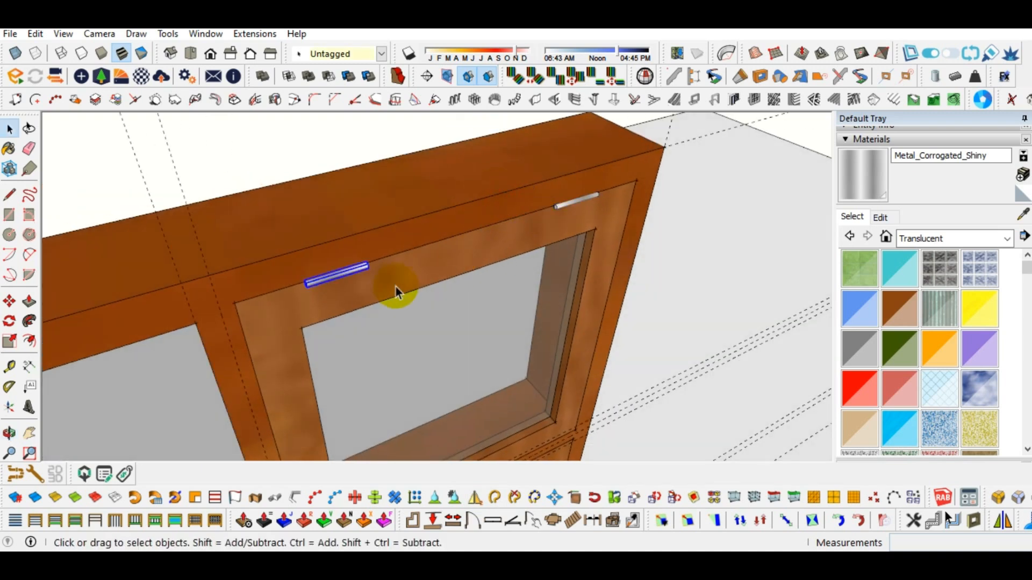
Try to group the upper leaf with its two hinges
{"action": "scroll", "coordinate": [395, 286], "scroll_direction": "down", "scroll_amount": 3}
{"action": "middle_click_drag", "start_coordinate": [396, 215], "coordinate": [419, 184]}
{"action": "scroll", "coordinate": [457, 183], "scroll_direction": "up", "scroll_amount": 3}
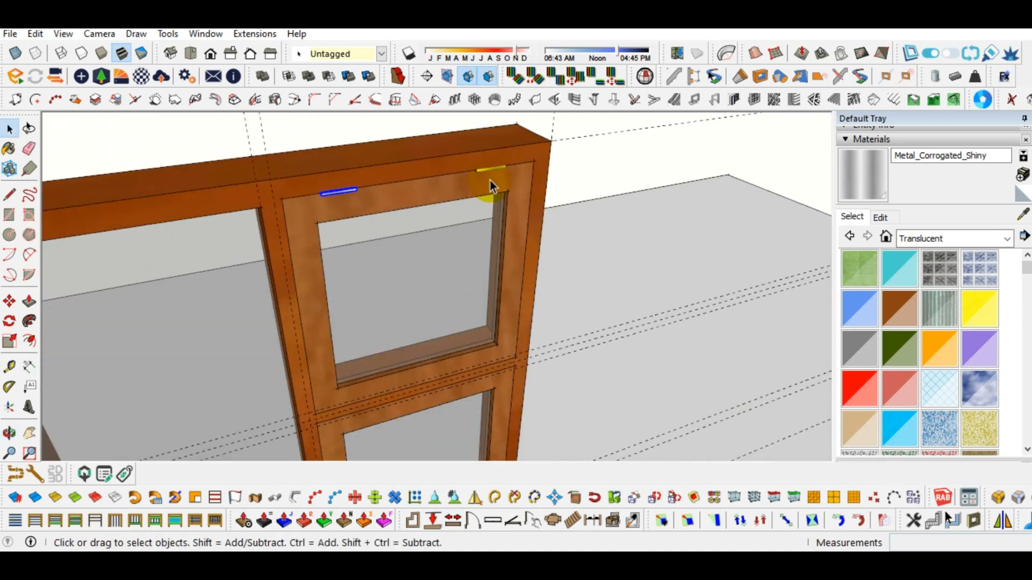
{"action": "scroll", "coordinate": [490, 181], "scroll_direction": "up", "scroll_amount": 2}
{"action": "left_click", "coordinate": [496, 171], "text": "shift"}
{"action": "key", "text": "m"}
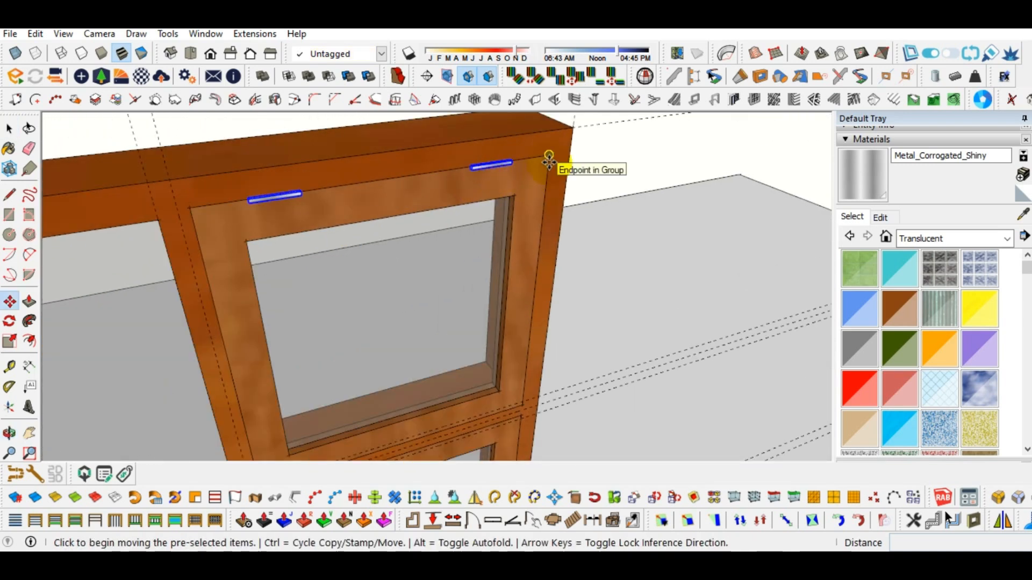
{"action": "key", "text": "space"}
{"action": "right_click", "coordinate": [455, 192]}
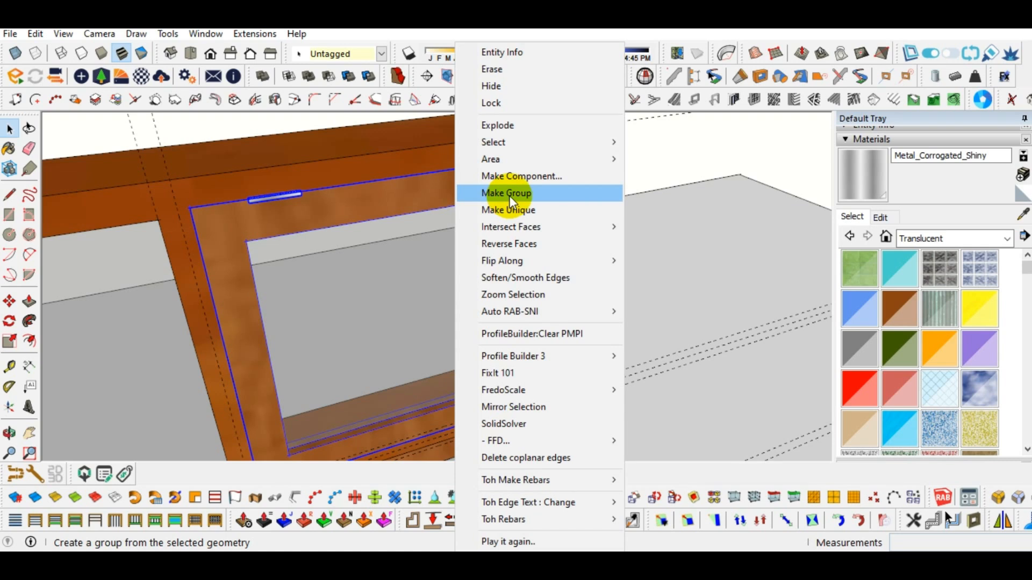
{"action": "left_click", "coordinate": [508, 195]}
{"action": "middle_click_drag", "start_coordinate": [512, 176], "coordinate": [485, 350]}
{"action": "left_click", "coordinate": [474, 375]}
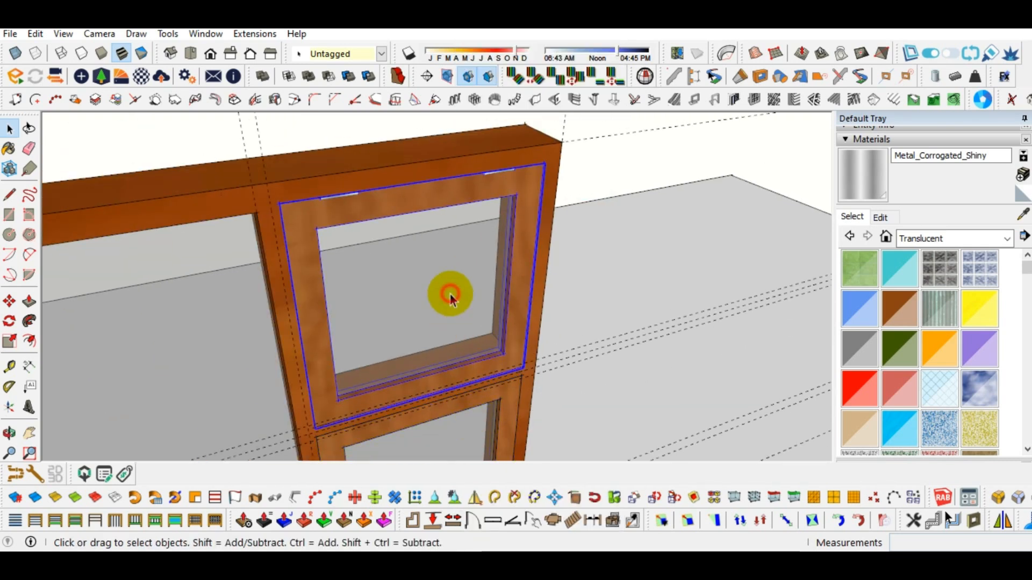
Copy both hinges from the upper leaf down to the top edge of the lower leaf
{"action": "scroll", "coordinate": [473, 204], "scroll_direction": "up", "scroll_amount": 2}
{"action": "left_click", "coordinate": [499, 168]}
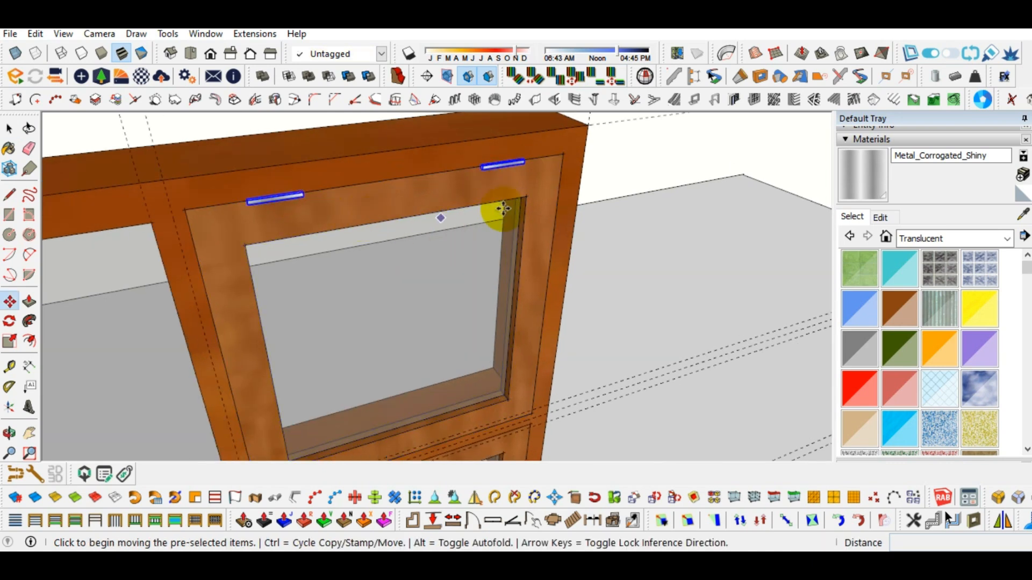
{"action": "scroll", "coordinate": [517, 197], "scroll_direction": "up", "scroll_amount": 2}
{"action": "left_click", "coordinate": [594, 125]}
{"action": "key", "text": "ctrl"}
{"action": "scroll", "coordinate": [564, 253], "scroll_direction": "down", "scroll_amount": 3}
{"action": "middle_click_drag", "start_coordinate": [558, 329], "coordinate": [532, 226], "text": "shift"}
{"action": "scroll", "coordinate": [533, 306], "scroll_direction": "up", "scroll_amount": 5}
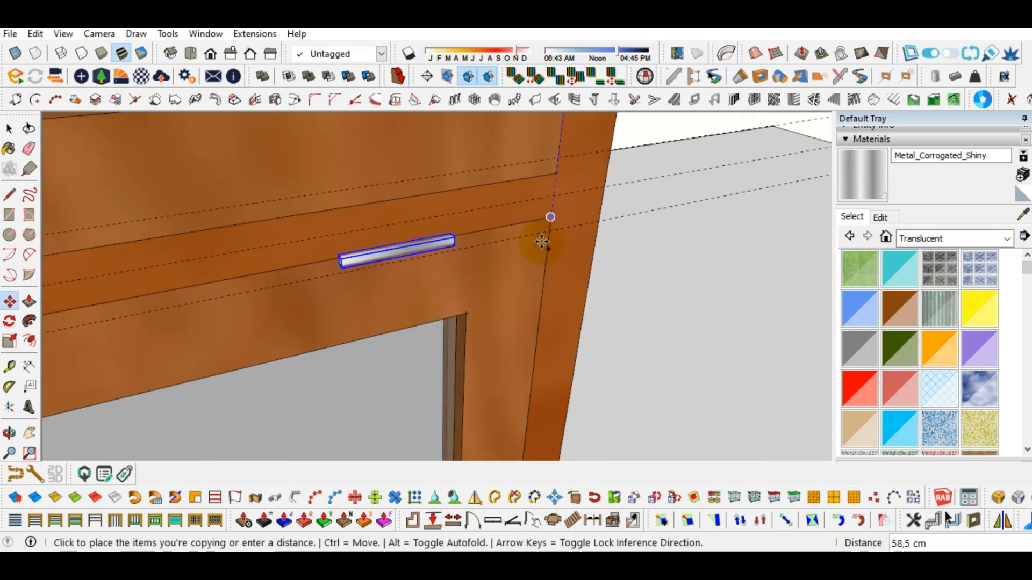
{"action": "scroll", "coordinate": [534, 302], "scroll_direction": "down", "scroll_amount": 4}
{"action": "scroll", "coordinate": [534, 306], "scroll_direction": "up", "scroll_amount": 4}
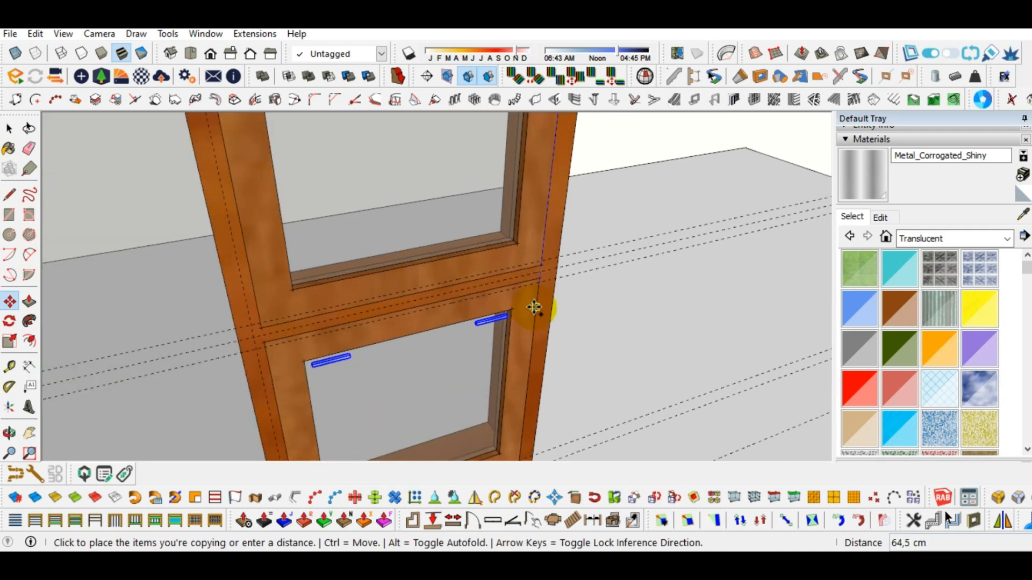
{"action": "left_click", "coordinate": [543, 247]}
{"action": "scroll", "coordinate": [537, 252], "scroll_direction": "down", "scroll_amount": 4}
{"action": "key", "text": "space"}
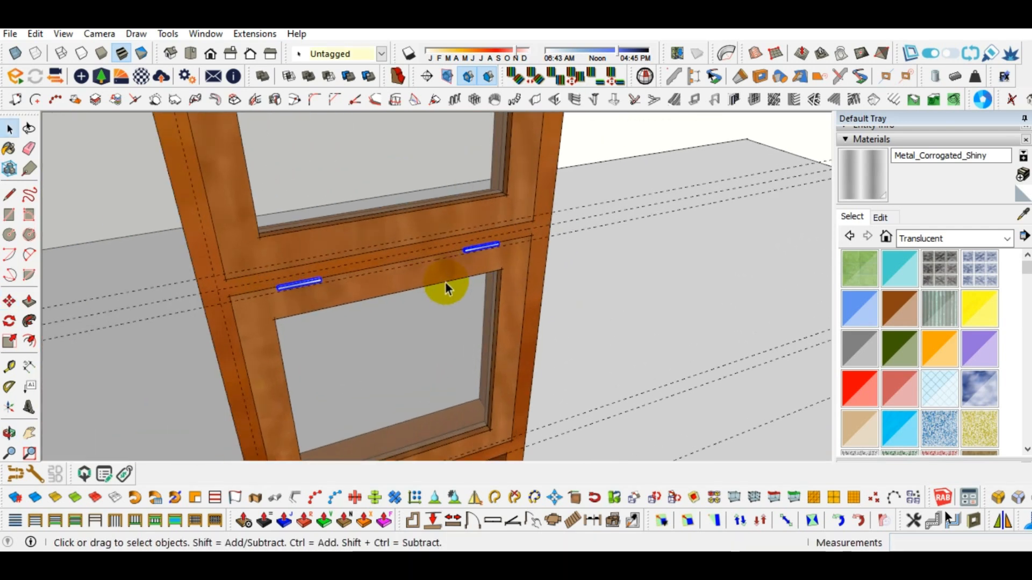
Group the lower leaf with its two hinges, and the upper leaf with its own pair
{"action": "scroll", "coordinate": [446, 283], "scroll_direction": "up", "scroll_amount": 4}
{"action": "right_click", "coordinate": [438, 275]}
{"action": "left_click", "coordinate": [480, 195]}
{"action": "scroll", "coordinate": [426, 357], "scroll_direction": "down", "scroll_amount": 4}
{"action": "scroll", "coordinate": [340, 294], "scroll_direction": "up", "scroll_amount": 4}
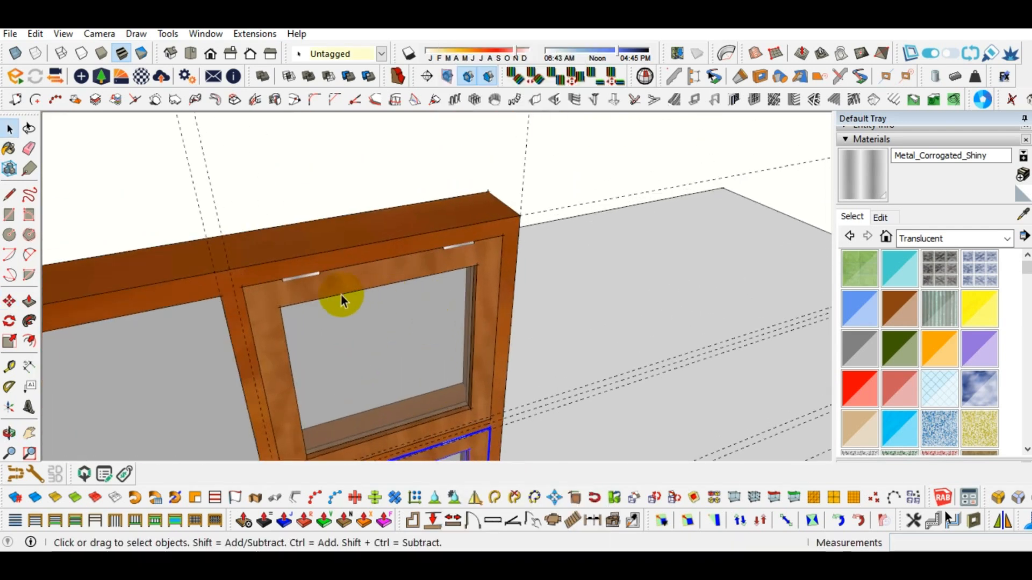
{"action": "left_click", "coordinate": [457, 252]}
{"action": "right_click", "coordinate": [445, 287]}
{"action": "left_click", "coordinate": [490, 195]}
{"action": "scroll", "coordinate": [370, 340], "scroll_direction": "down", "scroll_amount": 4}
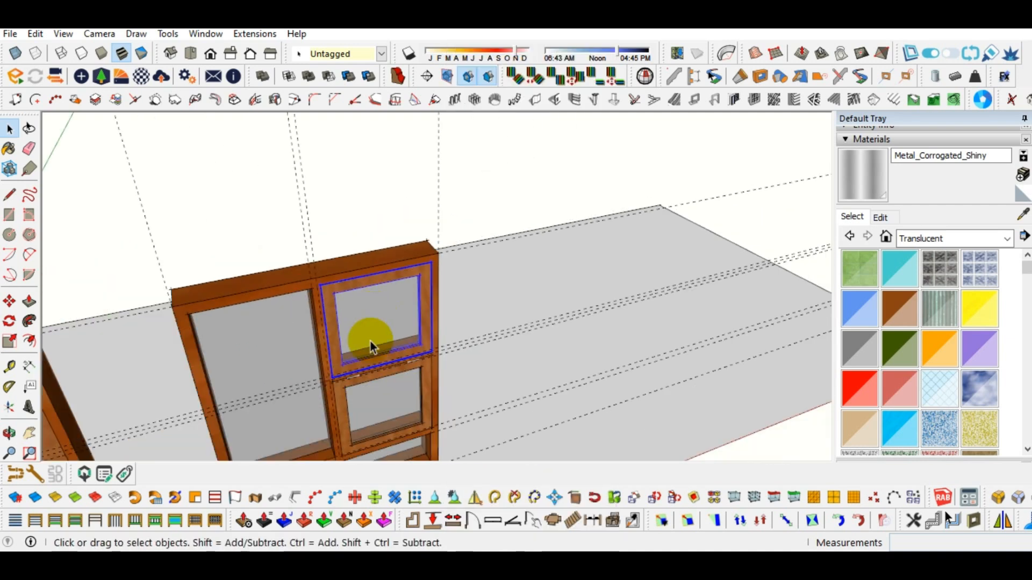
Delete all construction guides from the model
{"action": "scroll", "coordinate": [352, 269], "scroll_direction": "up", "scroll_amount": 4}
{"action": "middle_click_drag", "start_coordinate": [352, 269], "coordinate": [210, 178]}
{"action": "left_click_drag", "start_coordinate": [495, 450], "coordinate": [495, 450]}
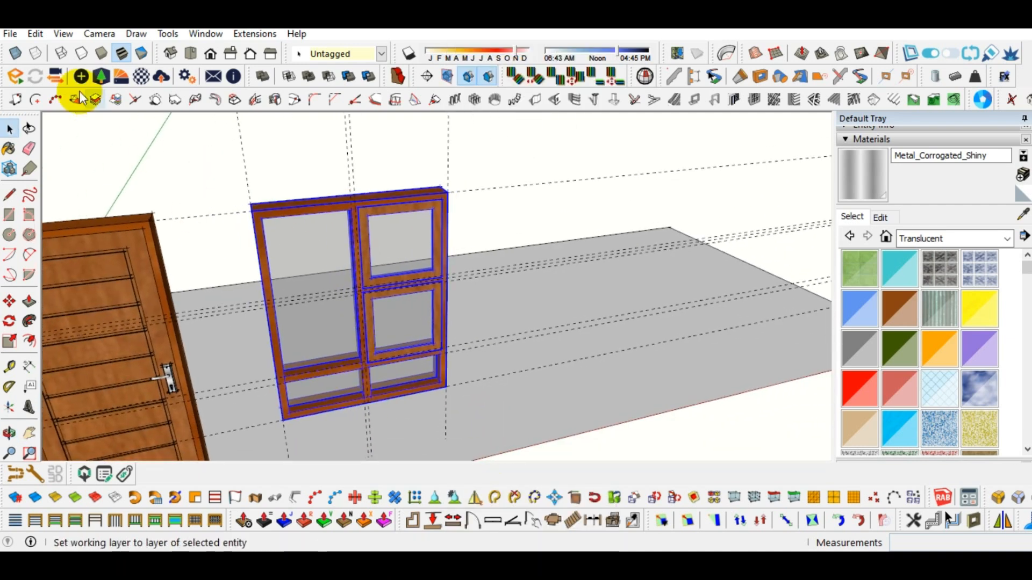
{"action": "left_click", "coordinate": [35, 33]}
{"action": "left_click", "coordinate": [86, 175]}
Make the complete window a component with the definition name JENDELA 1
{"action": "middle_click_drag", "start_coordinate": [357, 288], "coordinate": [302, 260]}
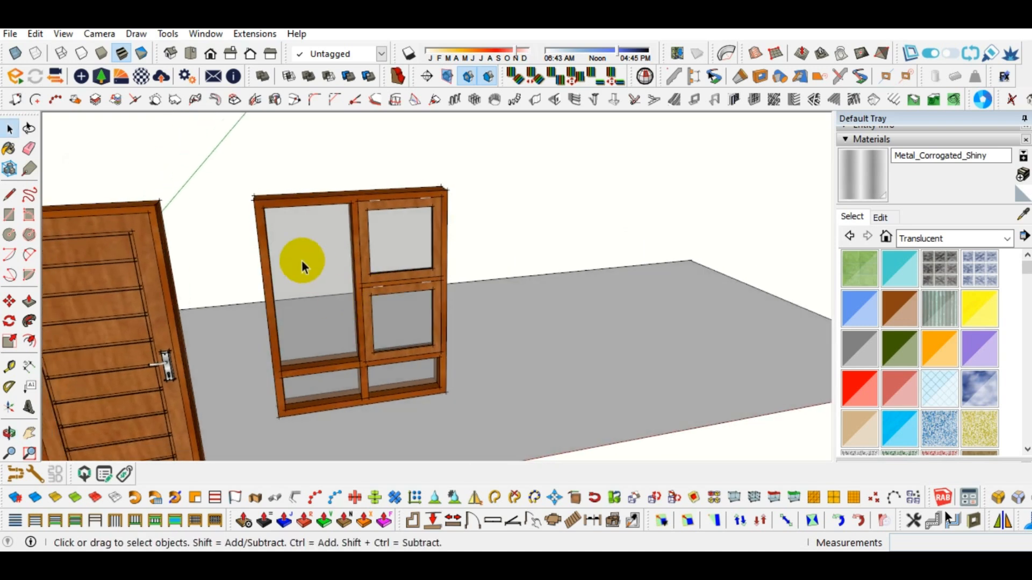
{"action": "right_click", "coordinate": [382, 330]}
{"action": "left_click", "coordinate": [461, 191]}
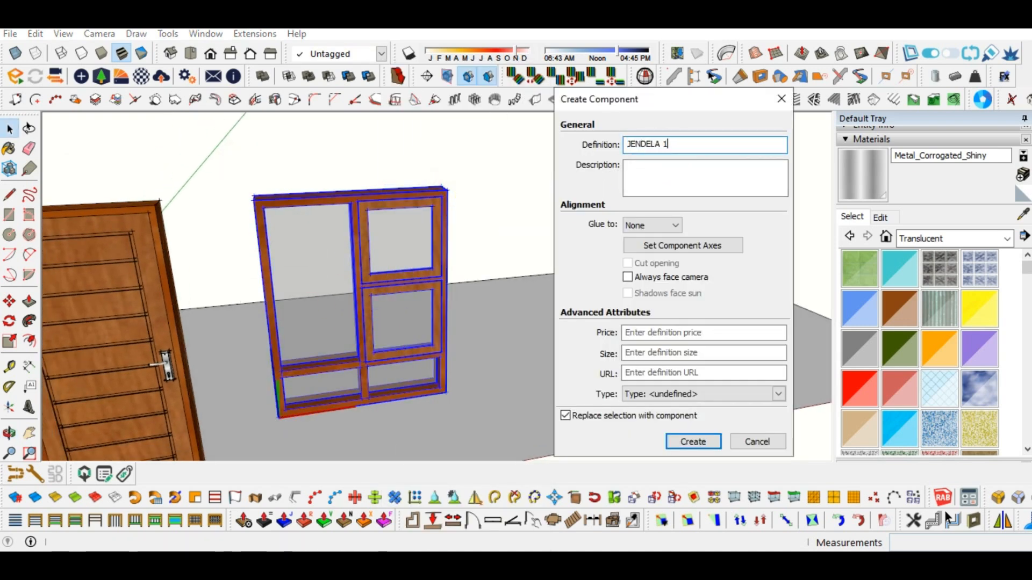
{"action": "left_click", "coordinate": [675, 446]}
Assign the complete window component to the KUSEN JENDELA tag
{"action": "middle_click_drag", "start_coordinate": [350, 323], "coordinate": [495, 314]}
{"action": "left_click", "coordinate": [288, 265]}
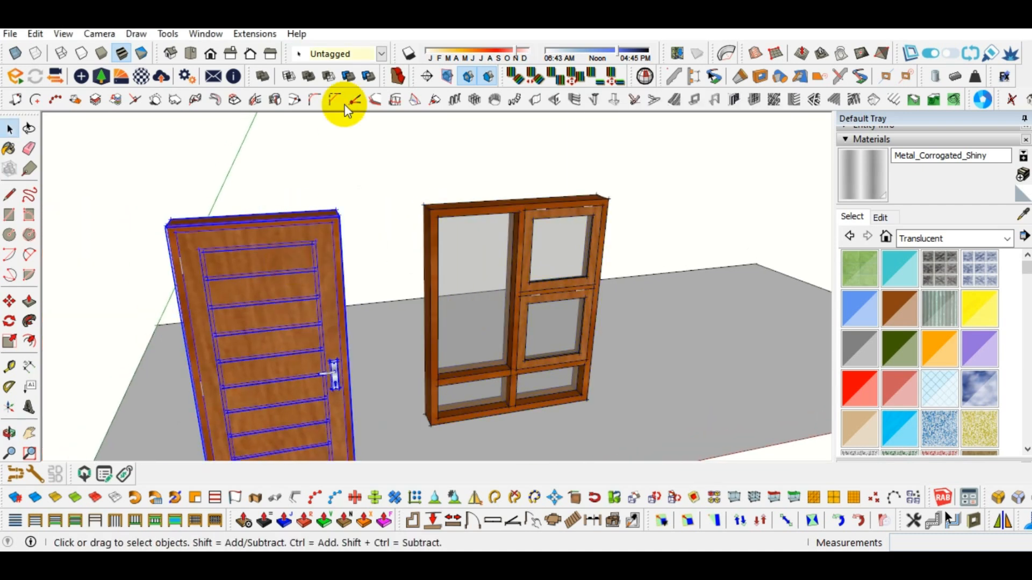
{"action": "left_click", "coordinate": [466, 252]}
{"action": "left_click", "coordinate": [361, 54]}
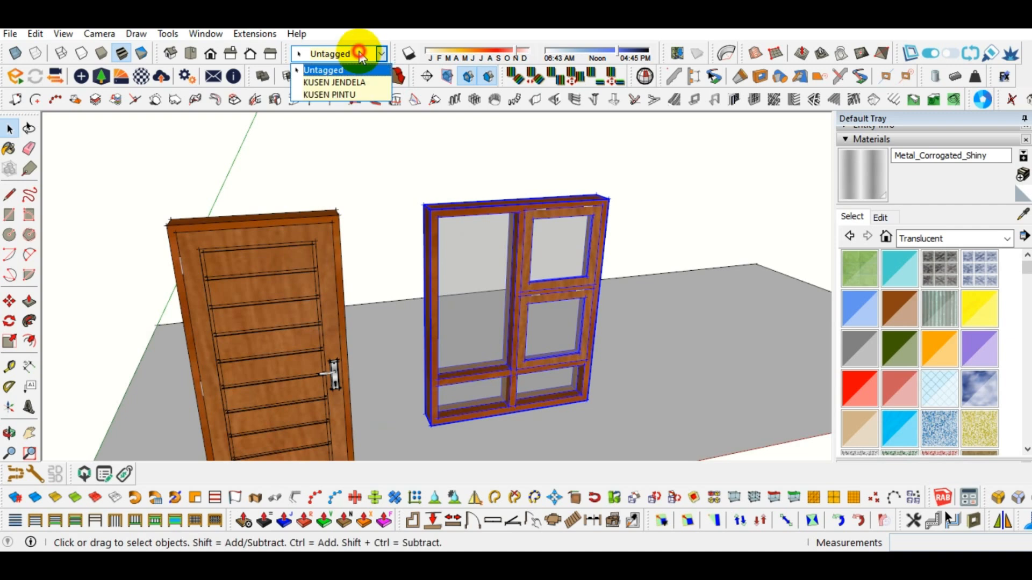
{"action": "left_click", "coordinate": [346, 83]}
Examine the finished door and window from several angles, including the door handle and window leaves
{"action": "scroll", "coordinate": [554, 298], "scroll_direction": "down", "scroll_amount": 2}
{"action": "middle_click_drag", "start_coordinate": [554, 298], "coordinate": [618, 289]}
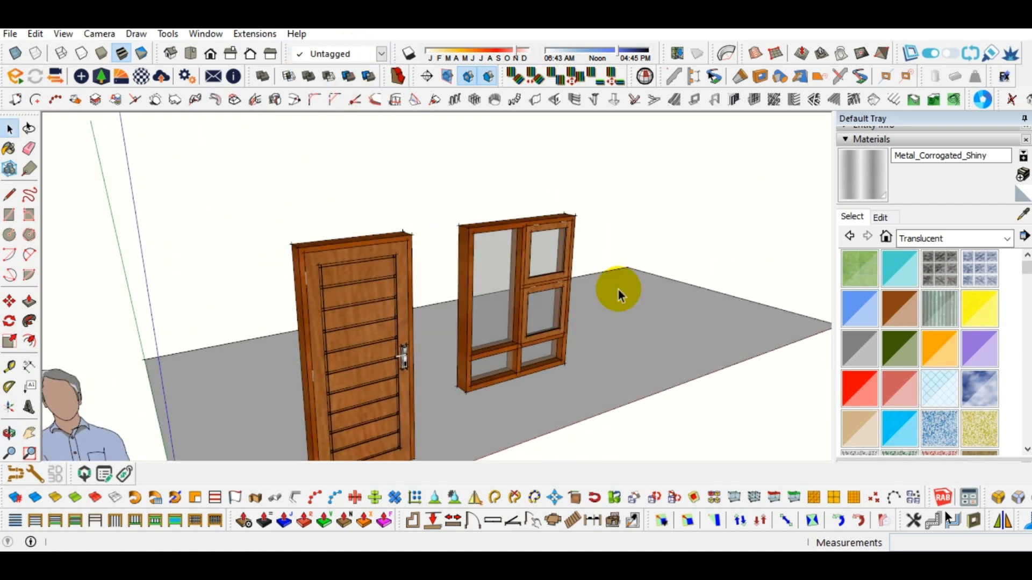
{"action": "mouse_move", "coordinate": [528, 312]}
{"action": "middle_mouse_down"}
{"action": "mouse_move", "coordinate": [373, 330]}
{"action": "mouse_move", "coordinate": [525, 308]}
{"action": "middle_mouse_up"}
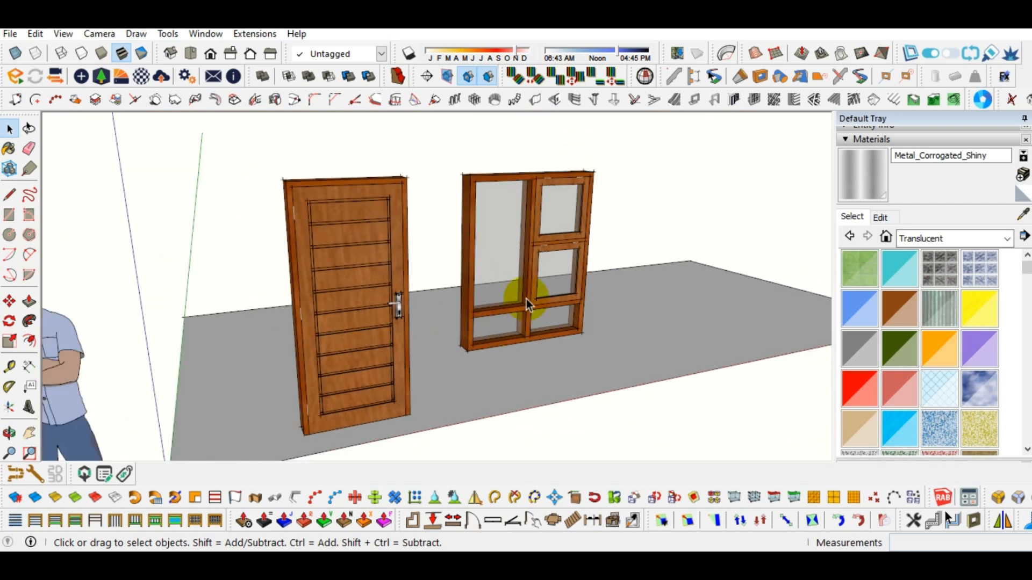
{"action": "scroll", "coordinate": [400, 317], "scroll_direction": "up", "scroll_amount": 3}
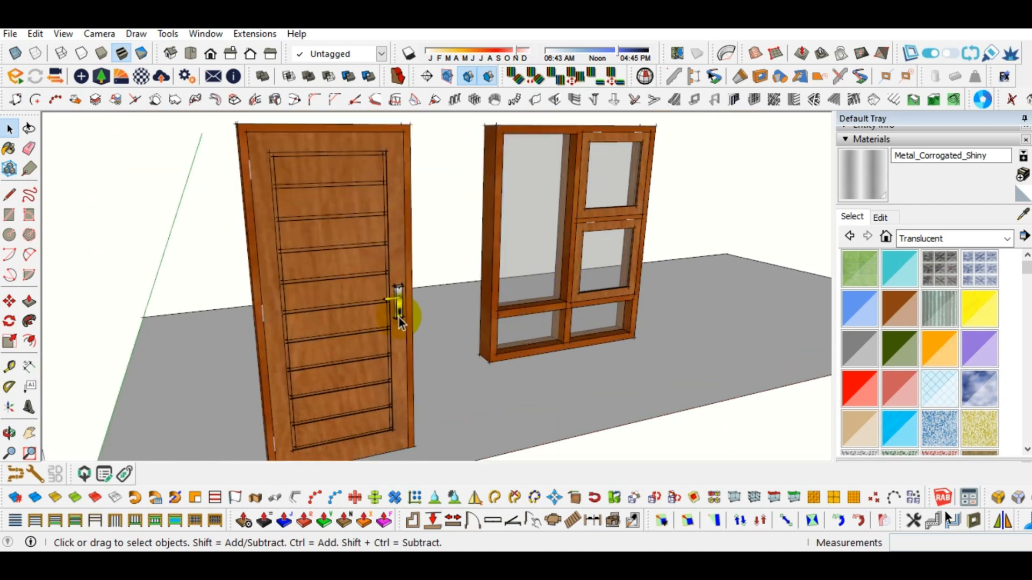
{"action": "middle_click_drag", "start_coordinate": [398, 316], "coordinate": [290, 302]}
{"action": "scroll", "coordinate": [299, 289], "scroll_direction": "down", "scroll_amount": 1}
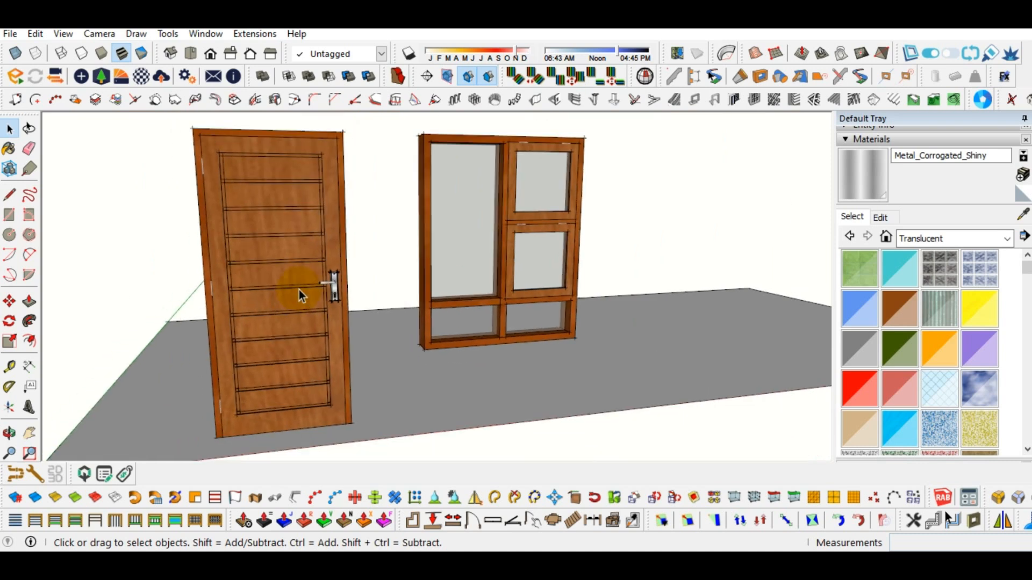
{"action": "scroll", "coordinate": [293, 252], "scroll_direction": "up", "scroll_amount": 3}
{"action": "scroll", "coordinate": [292, 252], "scroll_direction": "down", "scroll_amount": 1}
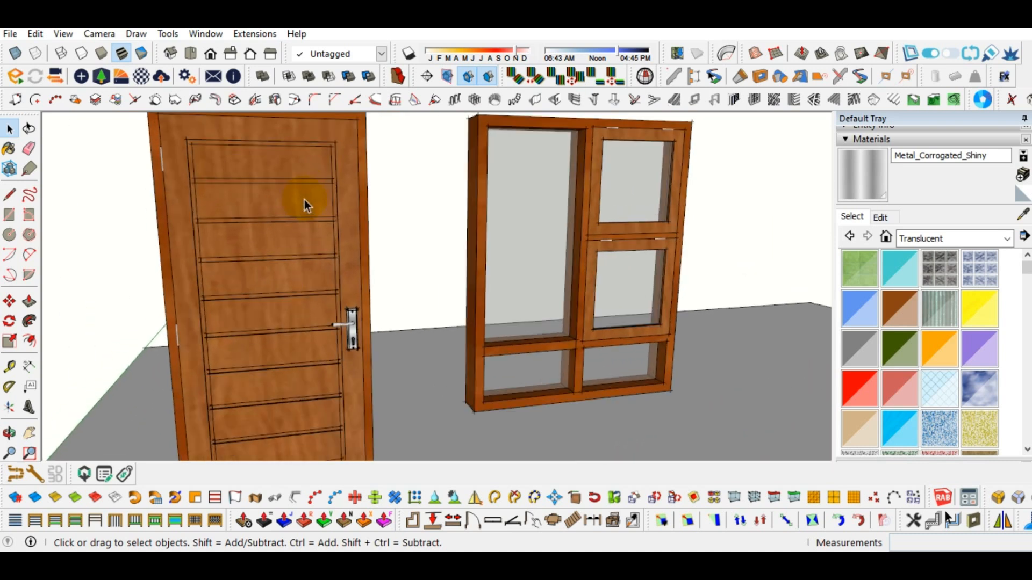
Check the in-model component library for the JENDELA 1 window and examine the window leaves up close
{"action": "left_click", "coordinate": [898, 139]}
{"action": "left_click", "coordinate": [888, 161]}
{"action": "scroll", "coordinate": [917, 330], "scroll_direction": "down", "scroll_amount": 5}
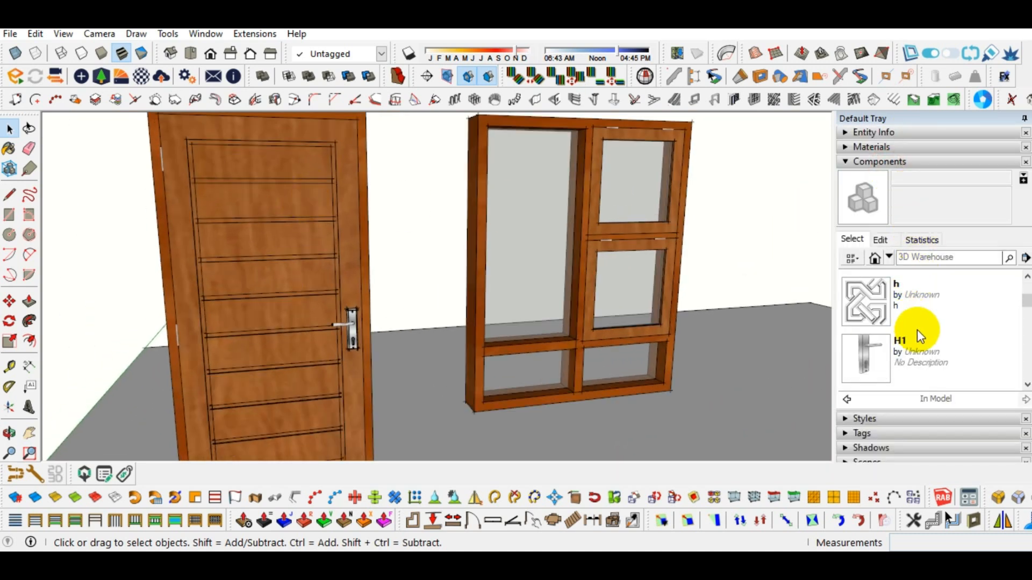
{"action": "scroll", "coordinate": [933, 331], "scroll_direction": "up", "scroll_amount": 5}
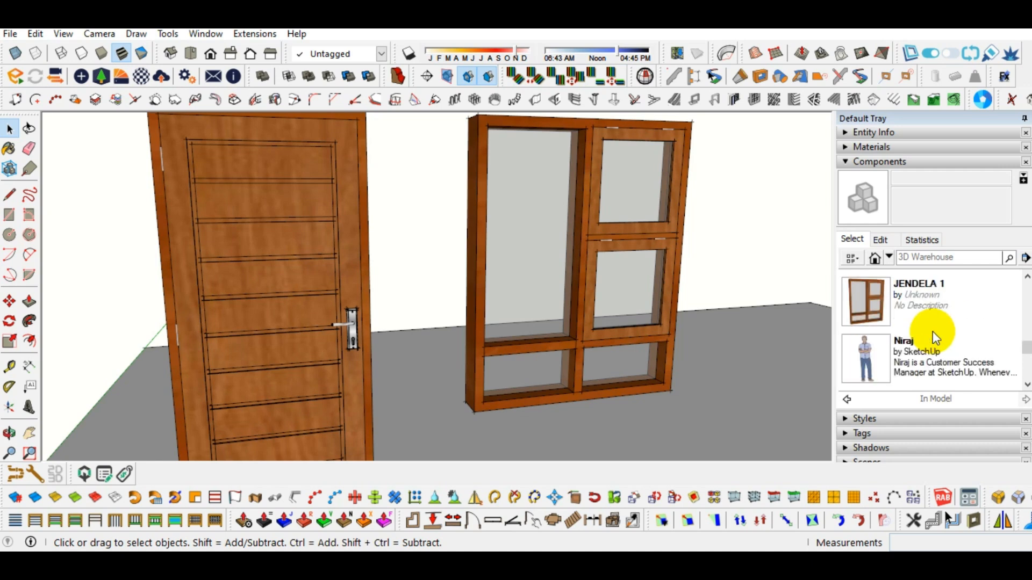
{"action": "left_click", "coordinate": [891, 163]}
{"action": "middle_click_drag", "start_coordinate": [486, 253], "coordinate": [431, 252]}
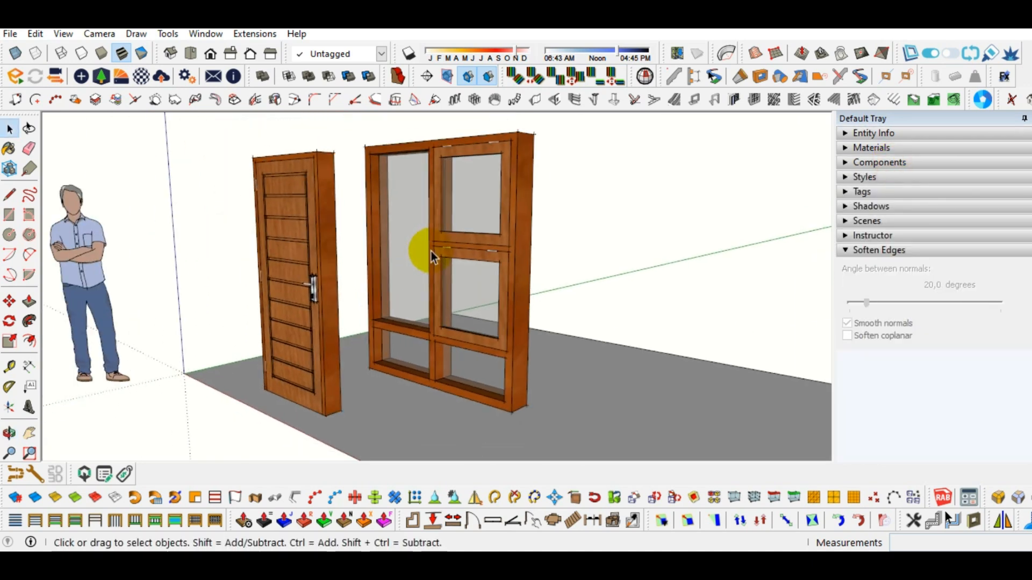
{"action": "scroll", "coordinate": [465, 304], "scroll_direction": "up", "scroll_amount": 5}
{"action": "middle_click_drag", "start_coordinate": [437, 371], "coordinate": [399, 326]}
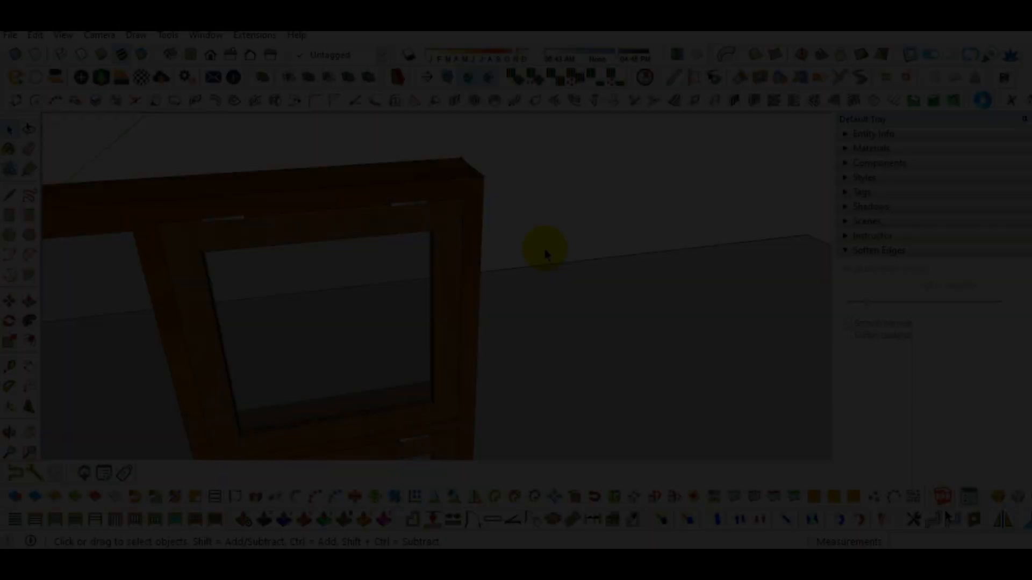
Lay out guides beside the large window for a smaller window 70 cm wide, aligned with its top edge, and erase the surplus guides
{"action": "scroll", "coordinate": [544, 253], "scroll_direction": "down", "scroll_amount": 3}
{"action": "middle_click_drag", "start_coordinate": [545, 253], "coordinate": [430, 322]}
{"action": "key", "text": "t"}
{"action": "left_click", "coordinate": [425, 317]}
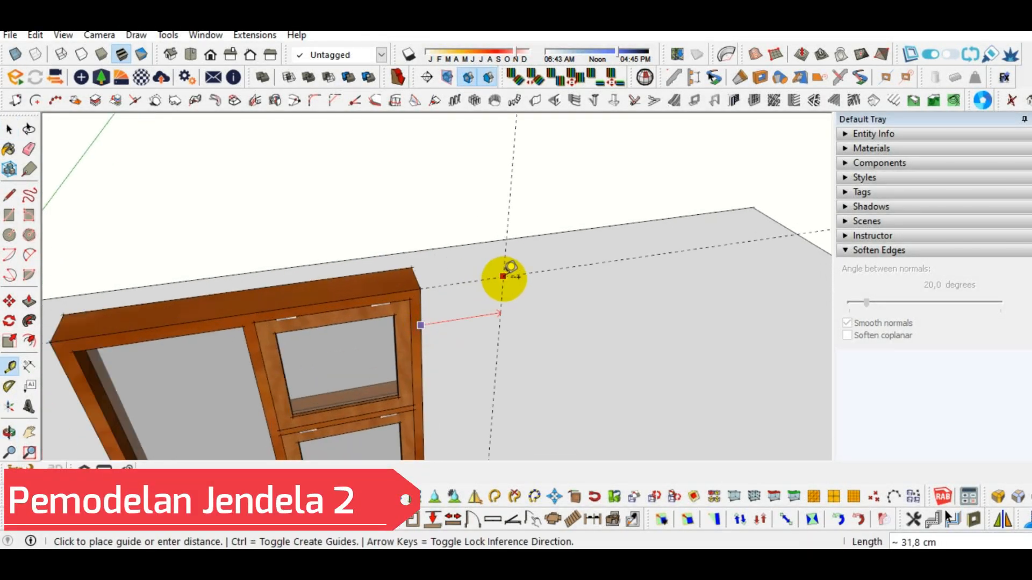
{"action": "middle_click_drag", "start_coordinate": [544, 271], "coordinate": [550, 236]}
{"action": "left_click", "coordinate": [549, 237]}
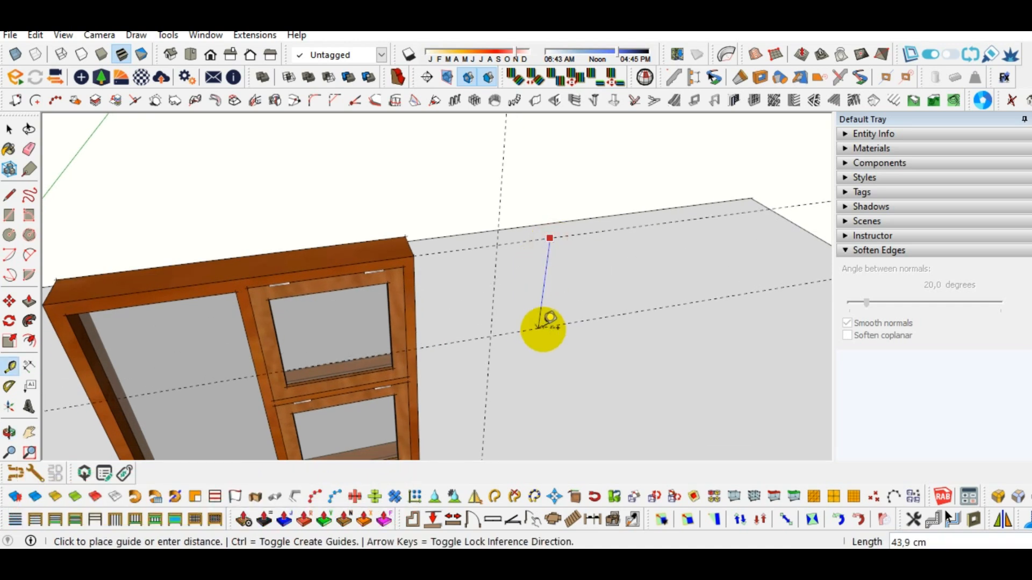
{"action": "middle_click_drag", "start_coordinate": [543, 329], "coordinate": [521, 240]}
{"action": "scroll", "coordinate": [520, 240], "scroll_direction": "up", "scroll_amount": 2}
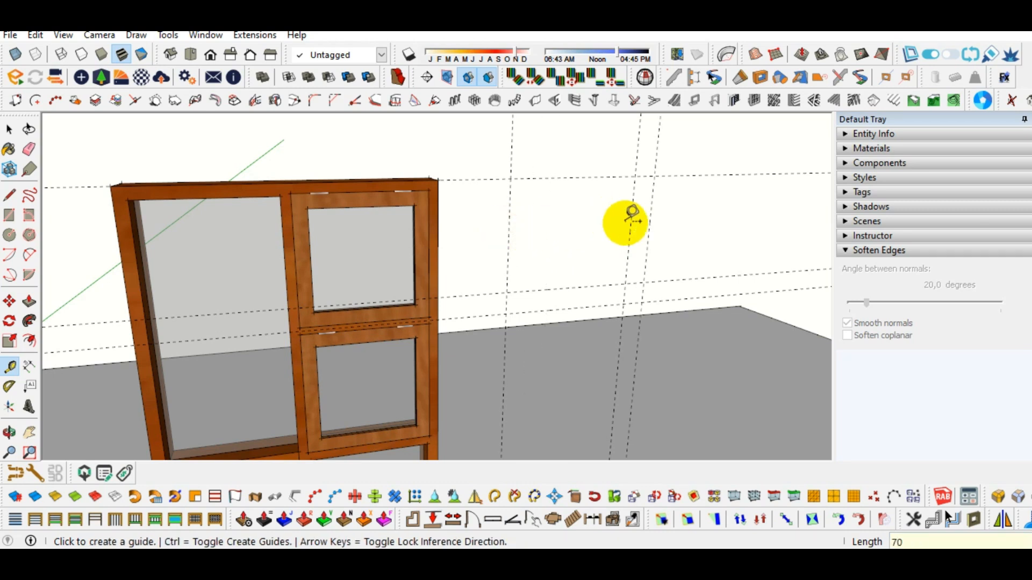
{"action": "key", "text": "e"}
{"action": "middle_click_drag", "start_coordinate": [630, 211], "coordinate": [617, 291]}
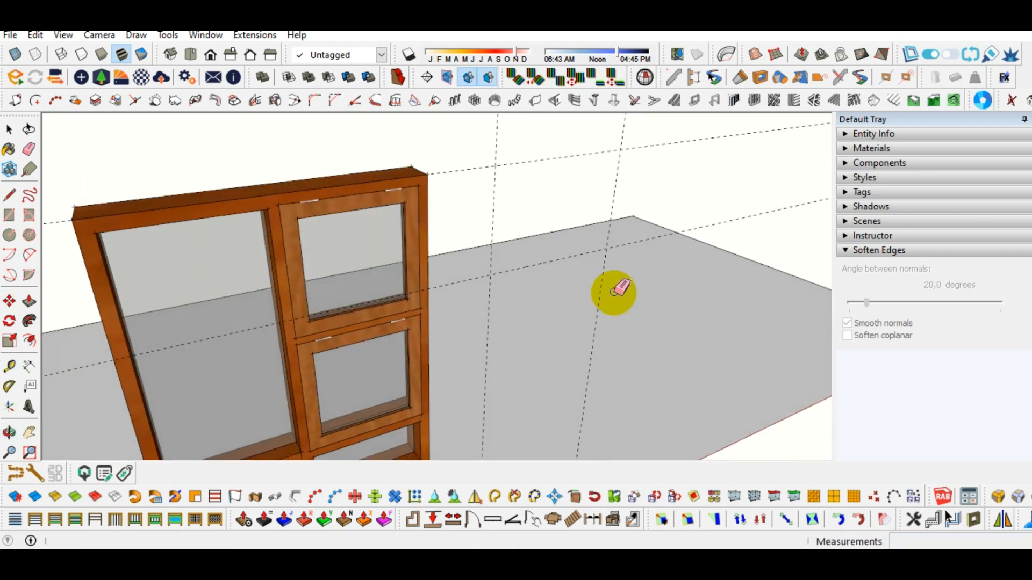
Draw the small window's rectangle between the guides and extrude it into a solid frame block
{"action": "left_click", "coordinate": [605, 252]}
{"action": "middle_click_drag", "start_coordinate": [605, 253], "coordinate": [977, 237]}
{"action": "key", "text": "p"}
{"action": "left_click", "coordinate": [463, 249]}
{"action": "middle_click_drag", "start_coordinate": [463, 249], "coordinate": [477, 281]}
{"action": "left_click", "coordinate": [424, 258]}
{"action": "left_click", "coordinate": [423, 257]}
Offset the small block's front face 5 cm inward and push the inner face through to open the frame
{"action": "middle_click_drag", "start_coordinate": [423, 258], "coordinate": [493, 338]}
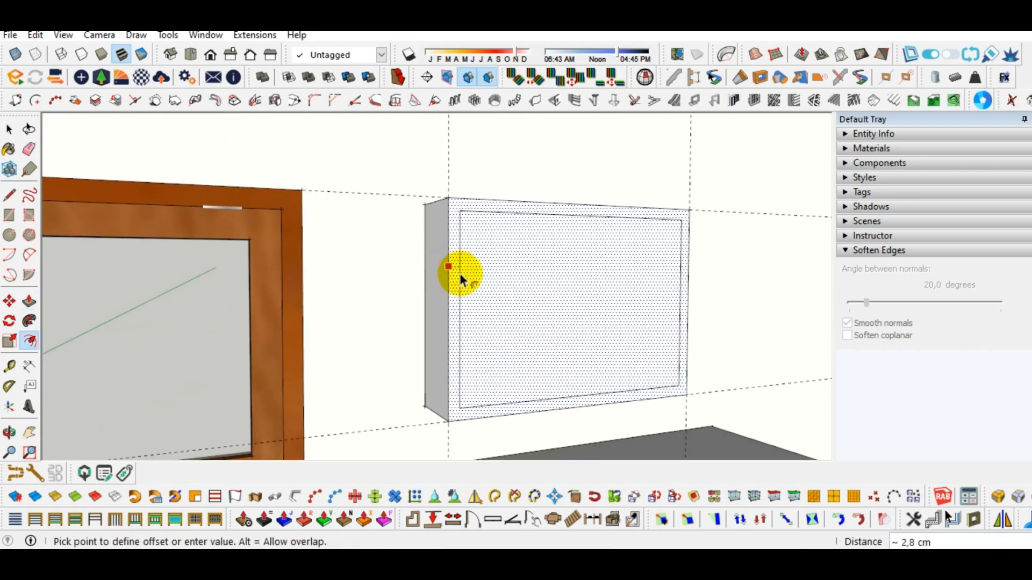
{"action": "type", "text": "5"}
{"action": "key", "text": "Return"}
{"action": "key", "text": "p"}
{"action": "middle_click_drag", "start_coordinate": [466, 279], "coordinate": [400, 258]}
{"action": "left_click", "coordinate": [566, 320]}
{"action": "left_click", "coordinate": [511, 324]}
Group the complete geometry of the small window frame
{"action": "key", "text": "space"}
{"action": "triple_click", "coordinate": [652, 255]}
{"action": "right_click", "coordinate": [652, 258]}
{"action": "left_click", "coordinate": [691, 183]}
Draw a 60 by 40 cm rectangle across the small frame's opening for the glass pane
{"action": "key", "text": "r"}
{"action": "mouse_move", "coordinate": [423, 354]}
{"action": "middle_mouse_down"}
{"action": "mouse_move", "coordinate": [679, 230]}
{"action": "mouse_move", "coordinate": [674, 190]}
{"action": "middle_mouse_up"}
{"action": "left_click", "coordinate": [674, 190]}
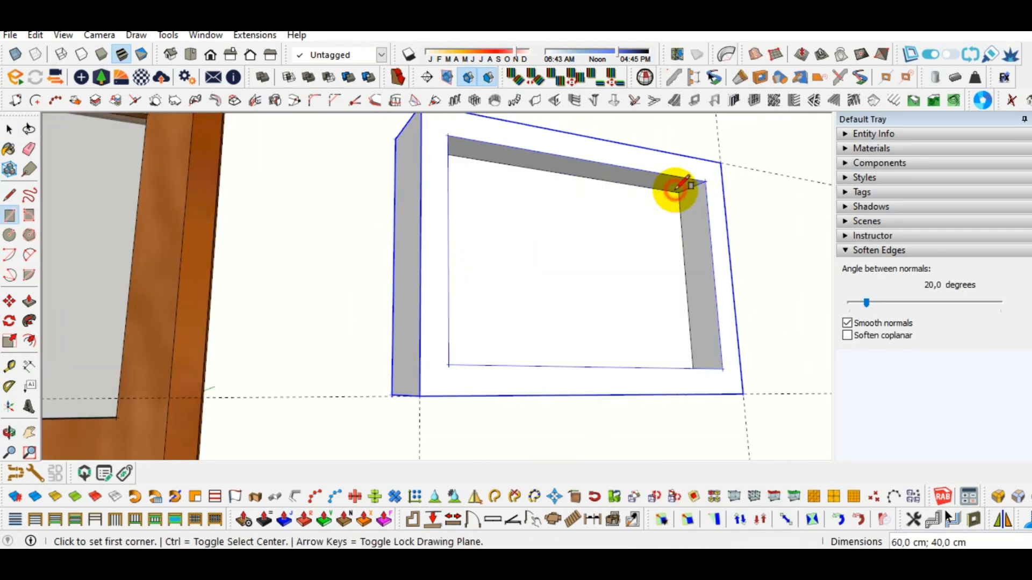
Move the glass rectangle's top edge downward to leave a ventilation gap beneath the frame's head
{"action": "key", "text": "space"}
{"action": "left_click", "coordinate": [638, 213]}
{"action": "scroll", "coordinate": [680, 211], "scroll_direction": "up", "scroll_amount": 3}
{"action": "key", "text": "m"}
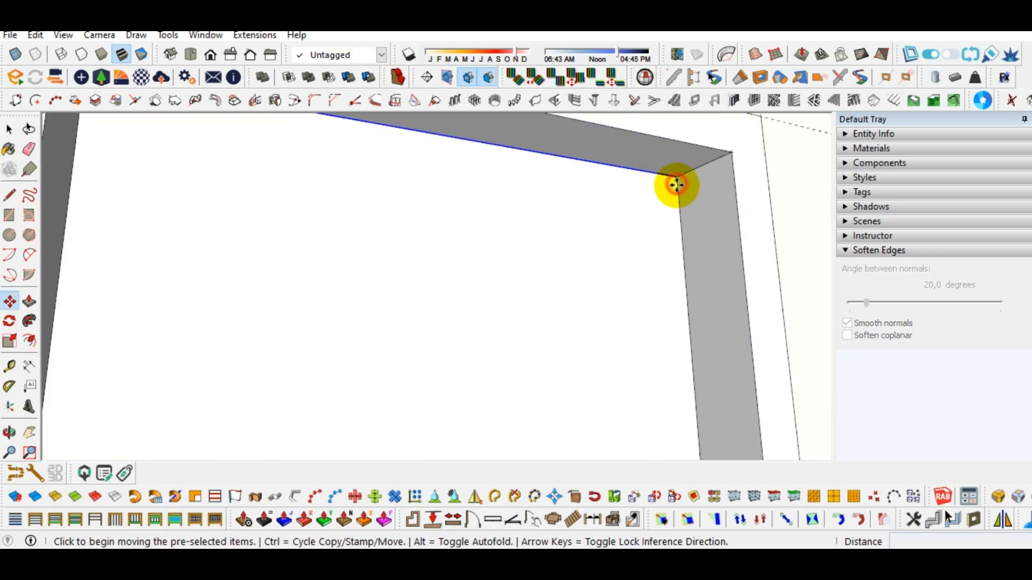
{"action": "left_click", "coordinate": [676, 181]}
{"action": "key", "text": "Return"}
{"action": "key", "text": "space"}
Group the small window's glass face together with its edges
{"action": "scroll", "coordinate": [676, 220], "scroll_direction": "down", "scroll_amount": 2}
{"action": "double_click", "coordinate": [640, 251]}
{"action": "right_click", "coordinate": [640, 251]}
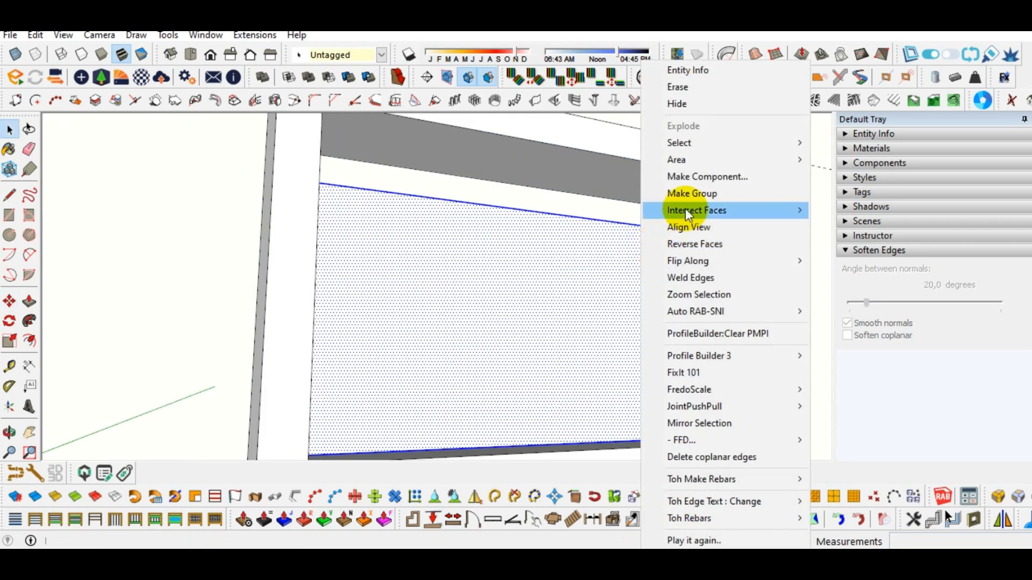
{"action": "left_click", "coordinate": [691, 193]}
Apply the large window's glass material to the small pane and Wood_Grain_Stain to its frame
{"action": "middle_click_drag", "start_coordinate": [714, 220], "coordinate": [767, 242]}
{"action": "left_click", "coordinate": [883, 148]}
{"action": "left_click", "coordinate": [1023, 217]}
{"action": "scroll", "coordinate": [670, 275], "scroll_direction": "down", "scroll_amount": 3}
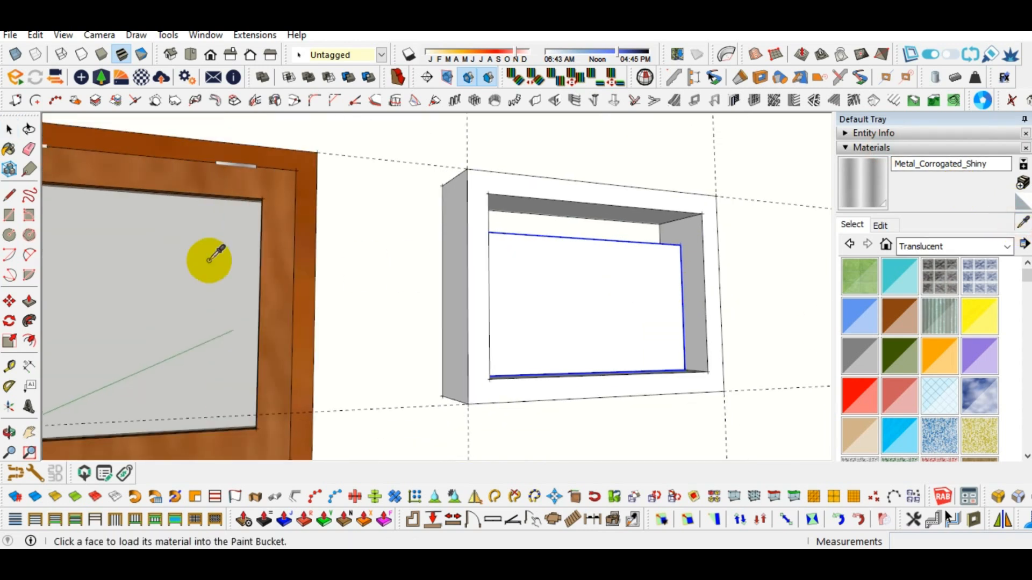
{"action": "left_click", "coordinate": [212, 253]}
{"action": "left_click", "coordinate": [533, 286]}
{"action": "left_click", "coordinate": [483, 191]}
{"action": "key", "text": "space"}
Examine the painted small window, selecting its frame and glass pane together
{"action": "scroll", "coordinate": [547, 239], "scroll_direction": "down", "scroll_amount": 2}
{"action": "mouse_move", "coordinate": [543, 233]}
{"action": "middle_mouse_down"}
{"action": "mouse_move", "coordinate": [480, 192]}
{"action": "mouse_move", "coordinate": [604, 235]}
{"action": "mouse_move", "coordinate": [514, 254]}
{"action": "mouse_move", "coordinate": [914, 272]}
{"action": "mouse_move", "coordinate": [344, 204]}
{"action": "middle_mouse_up"}
{"action": "scroll", "coordinate": [514, 254], "scroll_direction": "up", "scroll_amount": 2}
{"action": "scroll", "coordinate": [436, 214], "scroll_direction": "down", "scroll_amount": 1}
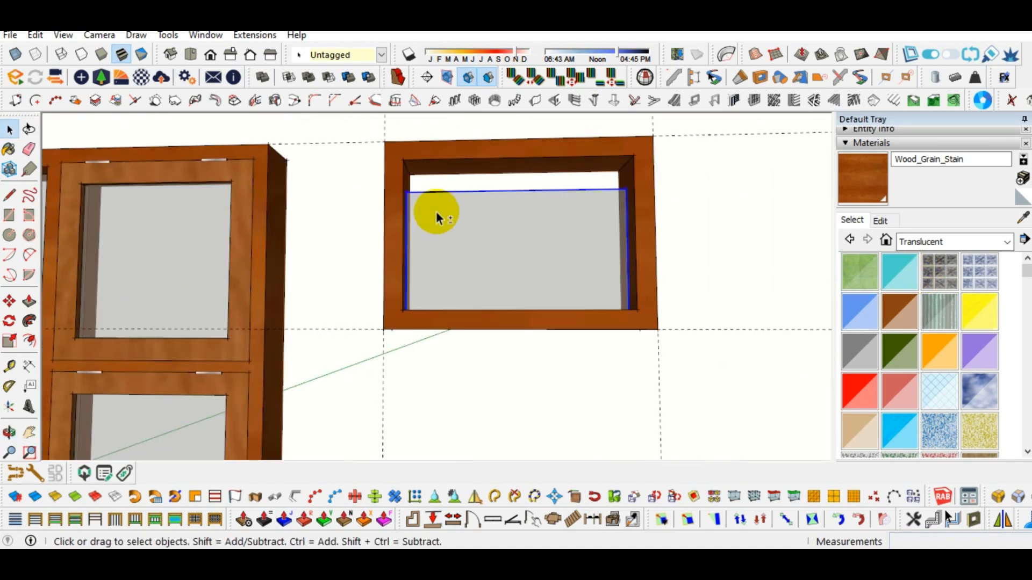
{"action": "middle_click_drag", "start_coordinate": [436, 214], "coordinate": [456, 209]}
{"action": "scroll", "coordinate": [457, 210], "scroll_direction": "down", "scroll_amount": 1}
{"action": "scroll", "coordinate": [523, 266], "scroll_direction": "up", "scroll_amount": 1}
{"action": "scroll", "coordinate": [653, 280], "scroll_direction": "down", "scroll_amount": 2}
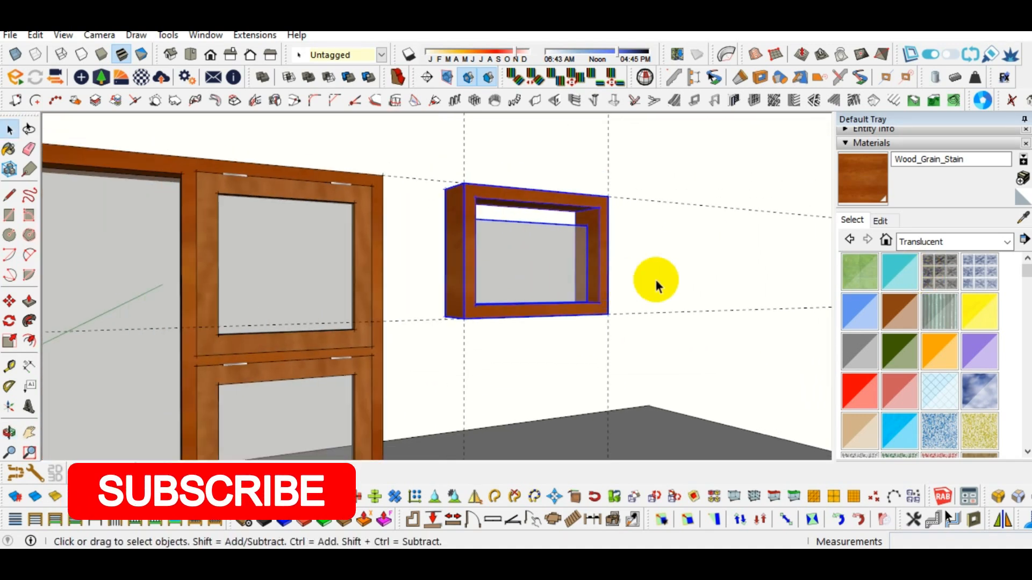
{"action": "left_click", "coordinate": [654, 279]}
Place guides beside the small window for both sides of a tall window and for its base, 150 cm below the top guide
{"action": "middle_click_drag", "start_coordinate": [655, 280], "coordinate": [482, 345]}
{"action": "middle_click_drag", "start_coordinate": [415, 359], "coordinate": [553, 221], "text": "shift"}
{"action": "scroll", "coordinate": [514, 291], "scroll_direction": "up", "scroll_amount": 1}
{"action": "key", "text": "t"}
{"action": "left_click", "coordinate": [619, 183]}
{"action": "middle_click_drag", "start_coordinate": [619, 183], "coordinate": [416, 242]}
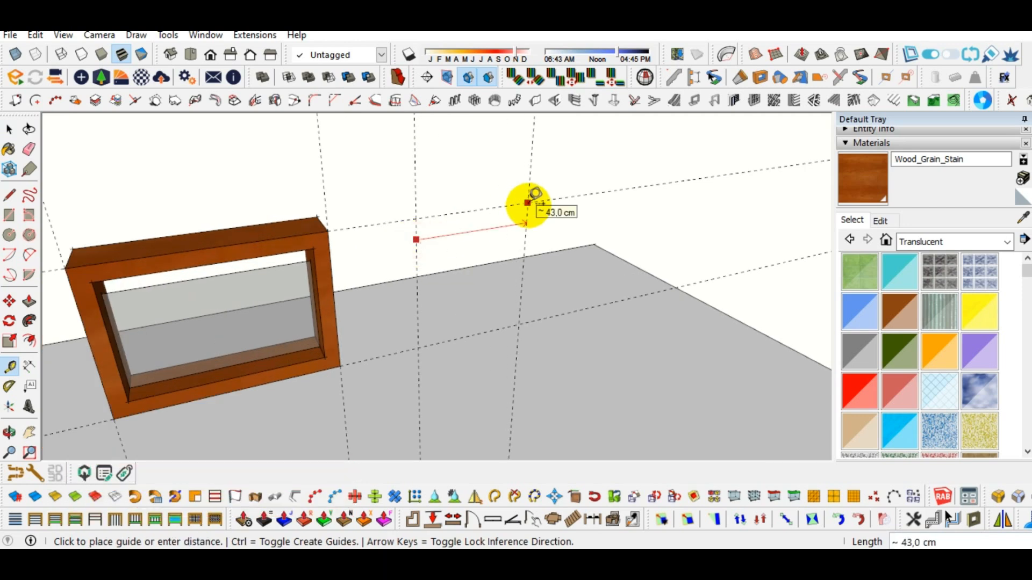
{"action": "scroll", "coordinate": [535, 202], "scroll_direction": "down", "scroll_amount": 3}
{"action": "middle_click_drag", "start_coordinate": [517, 202], "coordinate": [524, 172]}
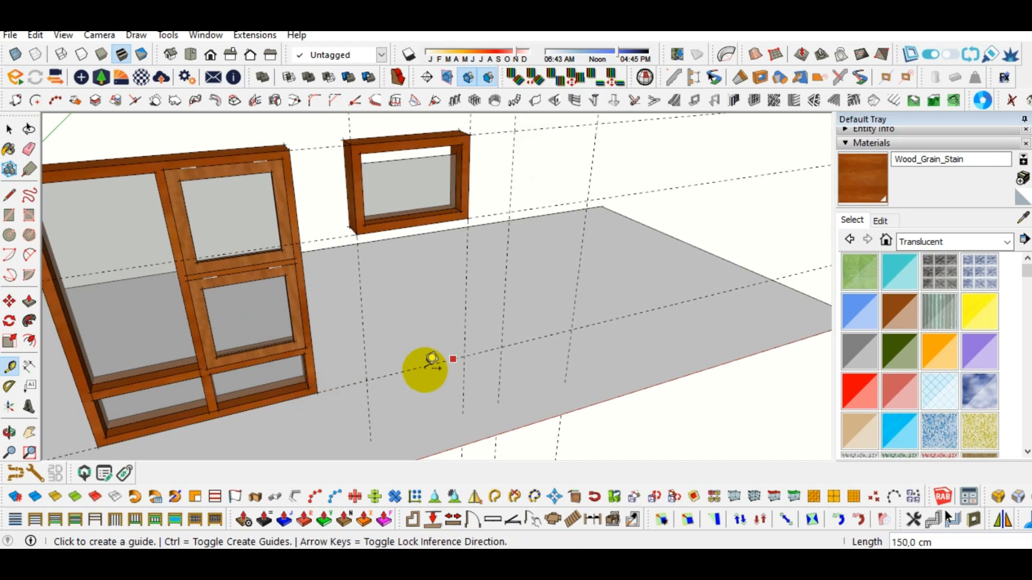
{"action": "scroll", "coordinate": [425, 356], "scroll_direction": "down", "scroll_amount": 2}
{"action": "middle_click_drag", "start_coordinate": [410, 350], "coordinate": [480, 263]}
{"action": "scroll", "coordinate": [477, 277], "scroll_direction": "up", "scroll_amount": 2}
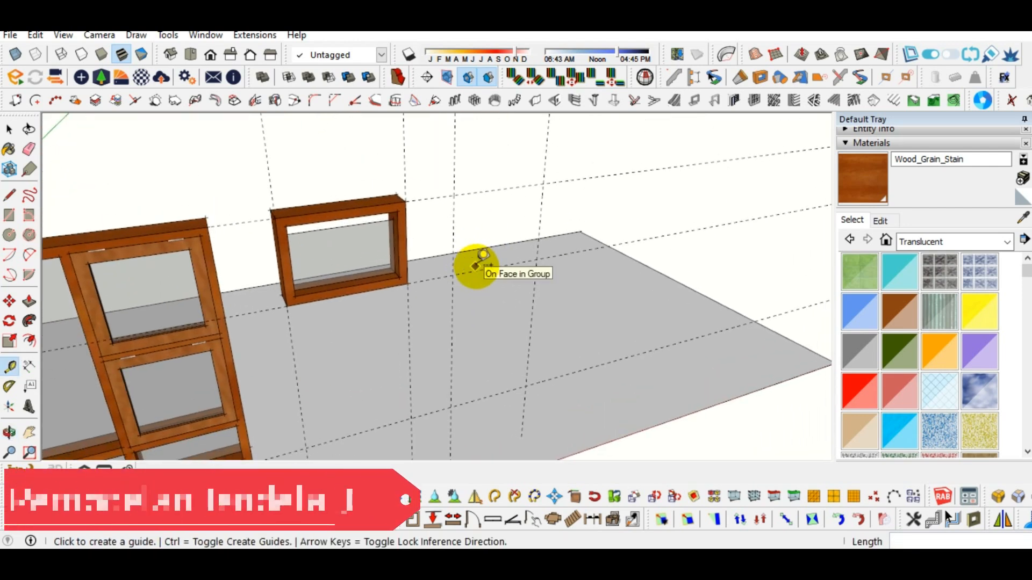
Draw the tall window's rectangle between the guides and extrude it 15 cm into a solid block
{"action": "key", "text": "r"}
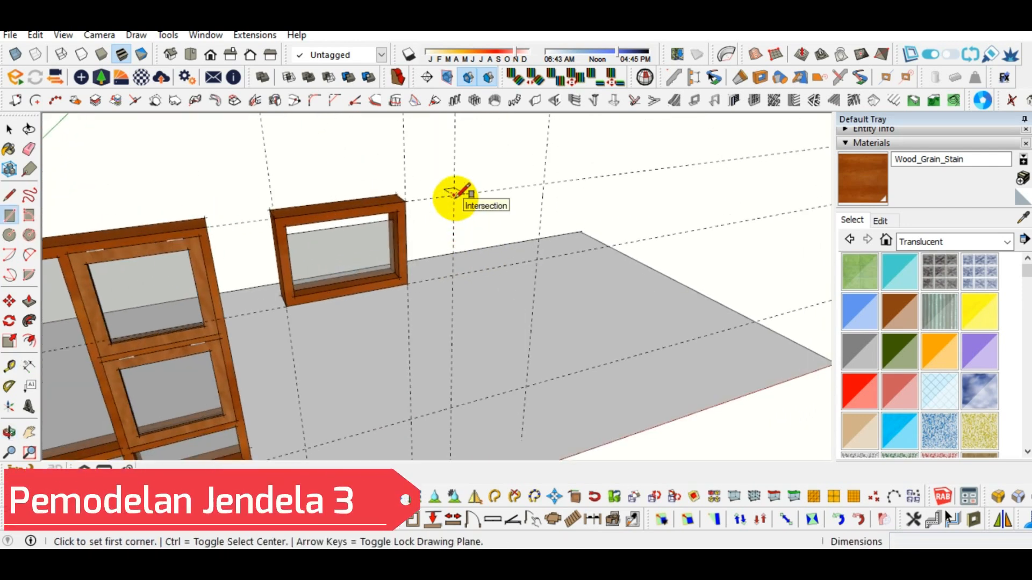
{"action": "left_click", "coordinate": [526, 386]}
{"action": "middle_click_drag", "start_coordinate": [495, 312], "coordinate": [433, 247]}
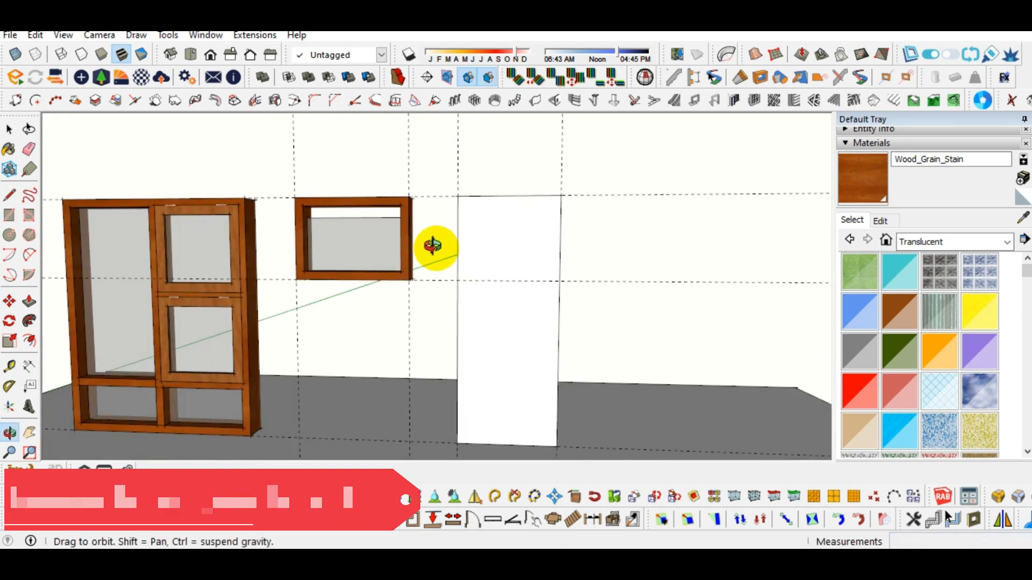
{"action": "scroll", "coordinate": [511, 293], "scroll_direction": "up", "scroll_amount": 2}
{"action": "middle_click_drag", "start_coordinate": [511, 292], "coordinate": [430, 226]}
{"action": "key", "text": "p"}
{"action": "left_click", "coordinate": [396, 207]}
{"action": "left_click", "coordinate": [391, 224]}
Place a horizontal guide level with the large window's lower crossbar and another 5 cm above it
{"action": "middle_click_drag", "start_coordinate": [518, 267], "coordinate": [582, 92], "text": "shift"}
{"action": "key", "text": "t"}
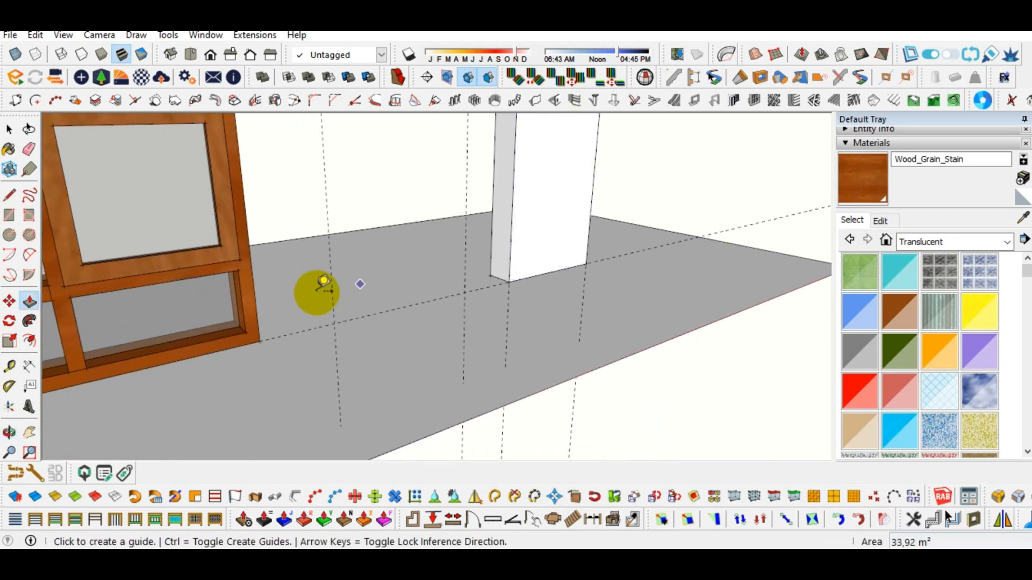
{"action": "left_click", "coordinate": [290, 329]}
{"action": "scroll", "coordinate": [214, 277], "scroll_direction": "up", "scroll_amount": 1}
{"action": "left_click", "coordinate": [215, 272]}
{"action": "middle_click_drag", "start_coordinate": [645, 224], "coordinate": [542, 284], "text": "shift"}
{"action": "scroll", "coordinate": [541, 284], "scroll_direction": "up", "scroll_amount": 1}
{"action": "left_click", "coordinate": [492, 263]}
{"action": "type", "text": "5"}
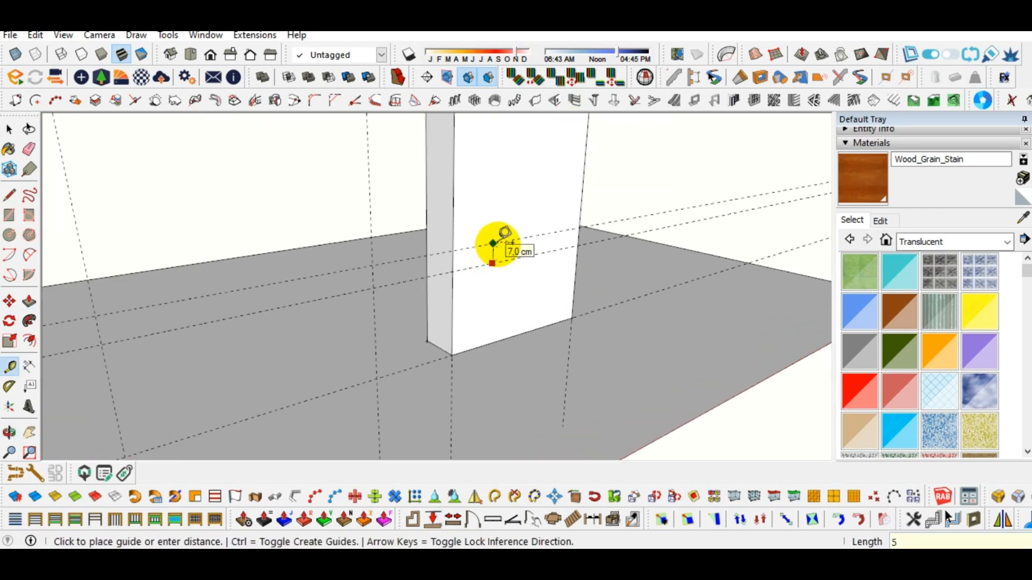
{"action": "key", "text": "Return"}
Offset the tall block's front face inward and draw a crossbar rectangle between the two closely spaced horizontal guides
{"action": "scroll", "coordinate": [483, 248], "scroll_direction": "down", "scroll_amount": 3}
{"action": "scroll", "coordinate": [425, 269], "scroll_direction": "up", "scroll_amount": 3}
{"action": "key", "text": "f"}
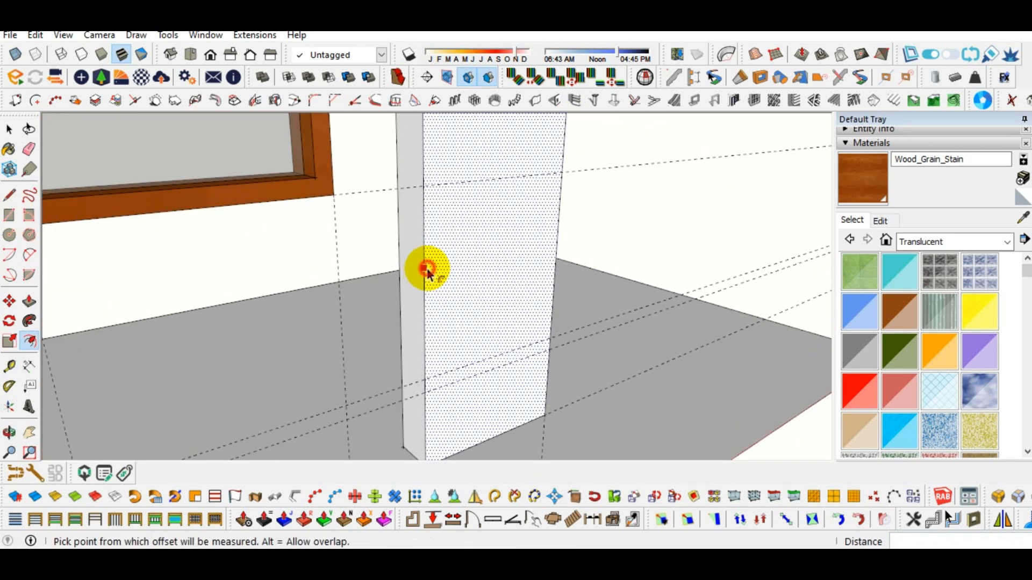
{"action": "key", "text": "Escape"}
{"action": "key", "text": "r"}
{"action": "scroll", "coordinate": [446, 360], "scroll_direction": "up", "scroll_amount": 1}
{"action": "left_click", "coordinate": [427, 383]}
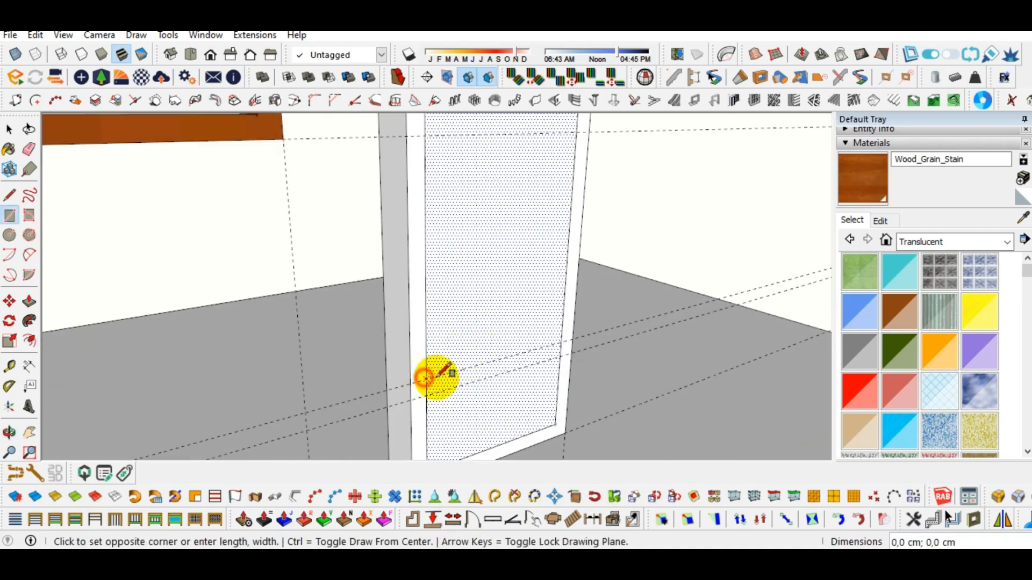
{"action": "left_click", "coordinate": [559, 356]}
Push the faces below and above the crossbar 15 cm through the block to create two openings
{"action": "middle_click_drag", "start_coordinate": [559, 356], "coordinate": [529, 348]}
{"action": "key", "text": "p"}
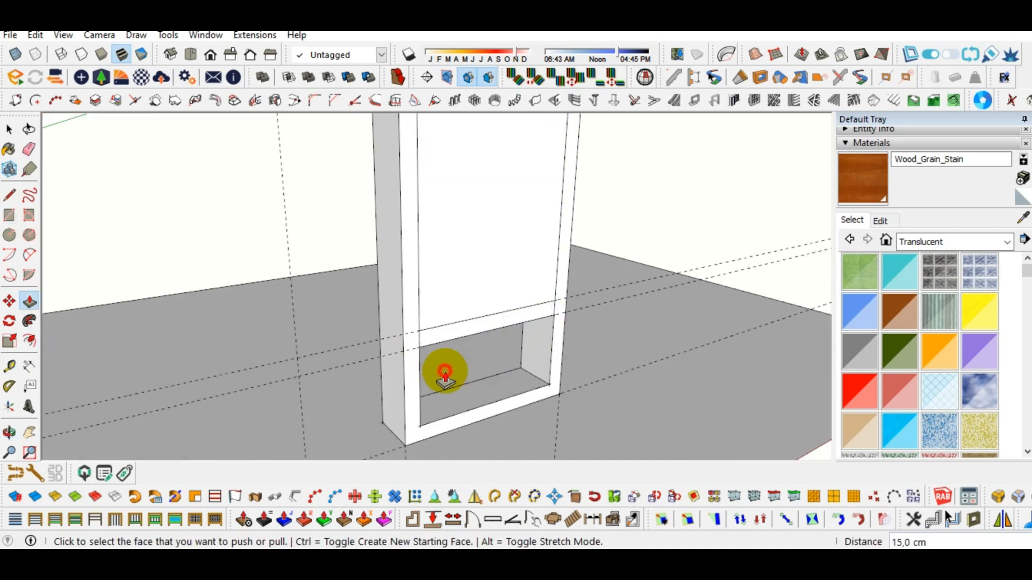
{"action": "double_click", "coordinate": [497, 280]}
{"action": "scroll", "coordinate": [499, 277], "scroll_direction": "down", "scroll_amount": 4}
Group the complete geometry of the tall window frame
{"action": "key", "text": "space"}
{"action": "middle_click_drag", "start_coordinate": [525, 283], "coordinate": [506, 326]}
{"action": "scroll", "coordinate": [501, 329], "scroll_direction": "up", "scroll_amount": 2}
{"action": "triple_click", "coordinate": [511, 315]}
{"action": "right_click", "coordinate": [510, 315]}
{"action": "left_click", "coordinate": [553, 179]}
Draw a rectangle filling the tall frame's upper opening and group it as the upper glass pane
{"action": "middle_click_drag", "start_coordinate": [505, 258], "coordinate": [618, 424]}
{"action": "scroll", "coordinate": [431, 323], "scroll_direction": "up", "scroll_amount": 2}
{"action": "key", "text": "r"}
{"action": "left_click", "coordinate": [443, 313]}
{"action": "scroll", "coordinate": [425, 335], "scroll_direction": "down", "scroll_amount": 2}
{"action": "middle_click_drag", "start_coordinate": [634, 264], "coordinate": [613, 243]}
{"action": "left_click", "coordinate": [613, 242]}
{"action": "key", "text": "space"}
{"action": "double_click", "coordinate": [578, 263]}
{"action": "right_click", "coordinate": [578, 263]}
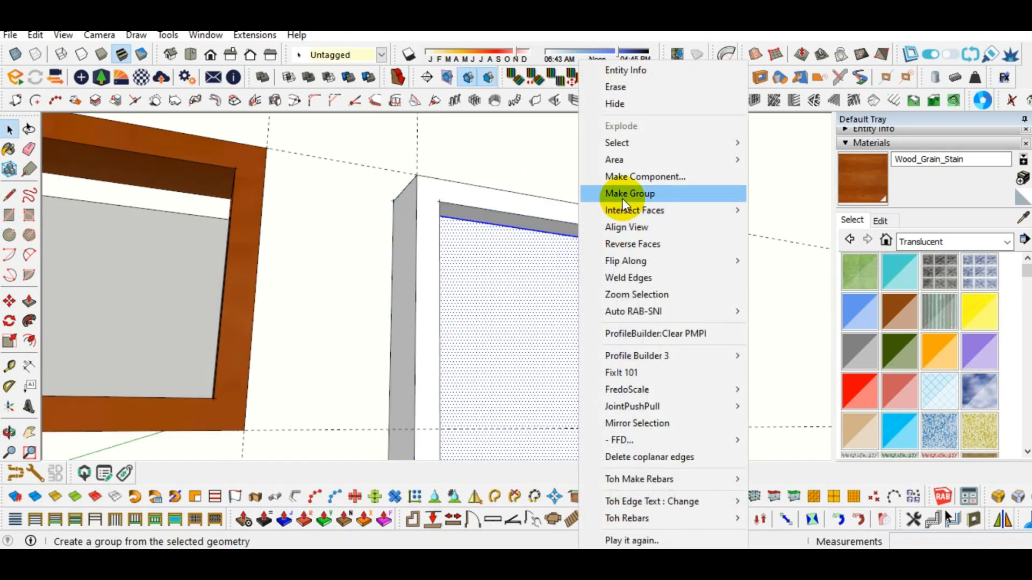
{"action": "left_click", "coordinate": [622, 196]}
Draw a rectangle filling the tall frame's lower opening and group it as the lower glass pane
{"action": "scroll", "coordinate": [550, 241], "scroll_direction": "down", "scroll_amount": 3}
{"action": "middle_click_drag", "start_coordinate": [550, 284], "coordinate": [551, 366]}
{"action": "middle_click_drag", "start_coordinate": [551, 365], "coordinate": [543, 267], "text": "shift"}
{"action": "scroll", "coordinate": [537, 360], "scroll_direction": "up", "scroll_amount": 4}
{"action": "middle_click_drag", "start_coordinate": [505, 387], "coordinate": [412, 375]}
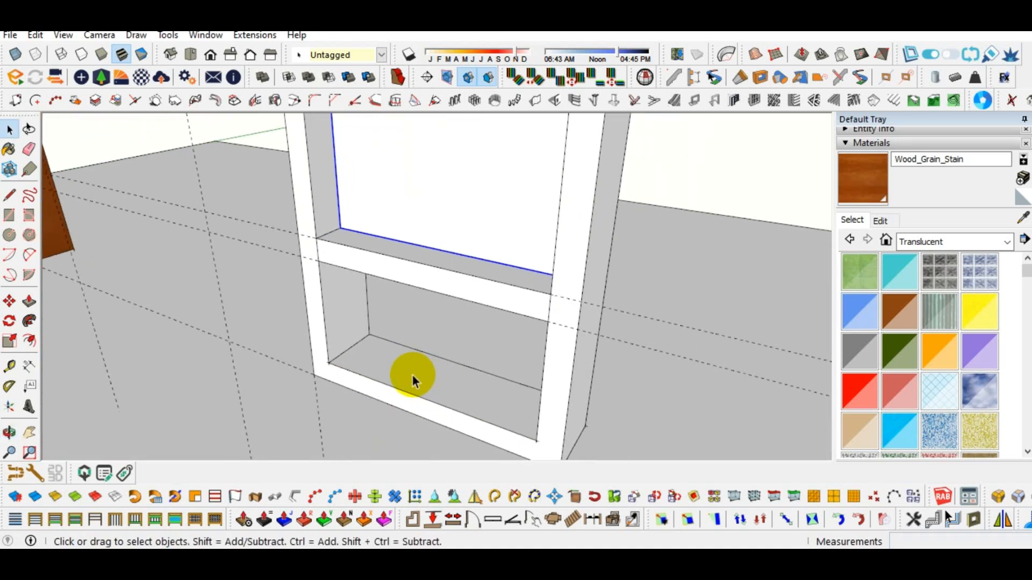
{"action": "left_click", "coordinate": [349, 346]}
{"action": "middle_click_drag", "start_coordinate": [349, 347], "coordinate": [535, 309]}
{"action": "key", "text": "space"}
{"action": "double_click", "coordinate": [551, 277]}
{"action": "right_click", "coordinate": [551, 277]}
{"action": "left_click", "coordinate": [602, 194]}
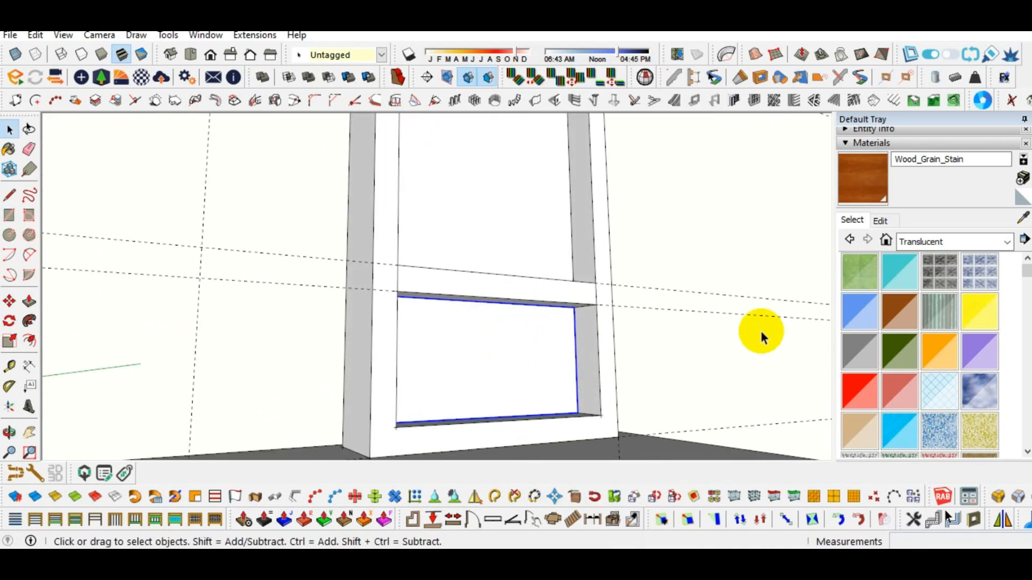
Paint the tall window frame with Wood_Grain_Stain, and its upper and lower panes with Translucent_Glass_Gray sampled from an existing window
{"action": "left_click", "coordinate": [607, 257]}
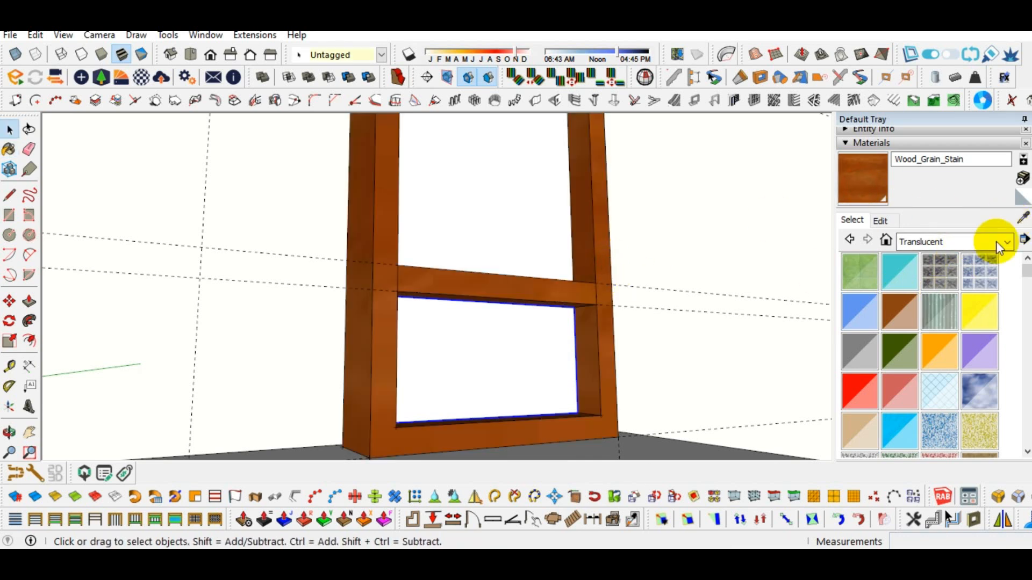
{"action": "left_click", "coordinate": [1021, 217]}
{"action": "scroll", "coordinate": [743, 268], "scroll_direction": "down", "scroll_amount": 4}
{"action": "left_click", "coordinate": [261, 175]}
{"action": "scroll", "coordinate": [658, 247], "scroll_direction": "up", "scroll_amount": 3}
{"action": "left_click", "coordinate": [660, 242]}
{"action": "left_click", "coordinate": [657, 321]}
Make a component named JENDELA 2 from the tall window's frame and both glass panes
{"action": "scroll", "coordinate": [657, 314], "scroll_direction": "down", "scroll_amount": 1}
{"action": "middle_click_drag", "start_coordinate": [664, 228], "coordinate": [596, 368], "text": "shift"}
{"action": "scroll", "coordinate": [595, 369], "scroll_direction": "down", "scroll_amount": 3}
{"action": "middle_click_drag", "start_coordinate": [596, 313], "coordinate": [498, 356]}
{"action": "middle_click_drag", "start_coordinate": [599, 342], "coordinate": [642, 297], "text": "shift"}
{"action": "right_click", "coordinate": [664, 420]}
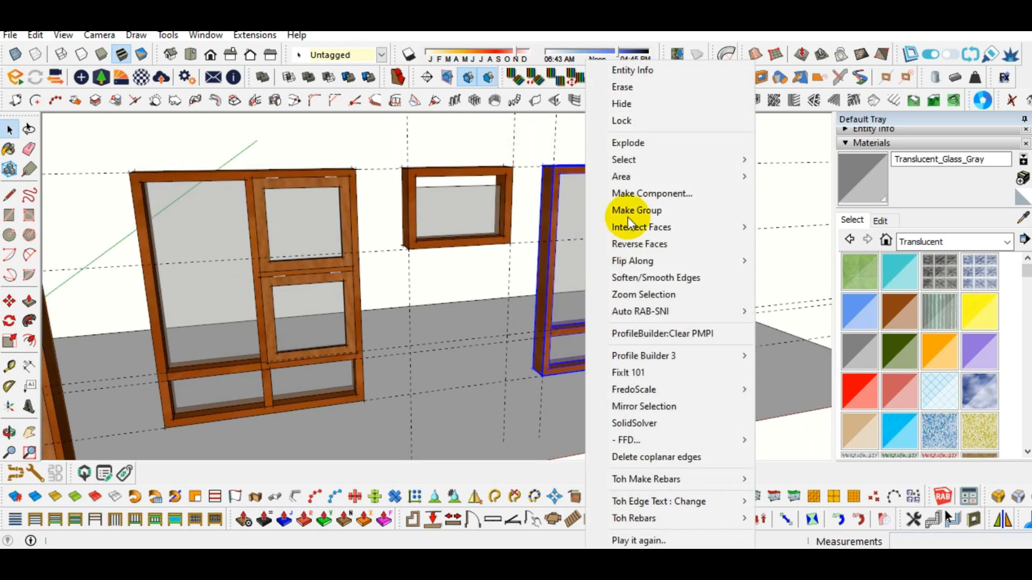
{"action": "left_click", "coordinate": [635, 194]}
{"action": "type", "text": "JENDELA 2"}
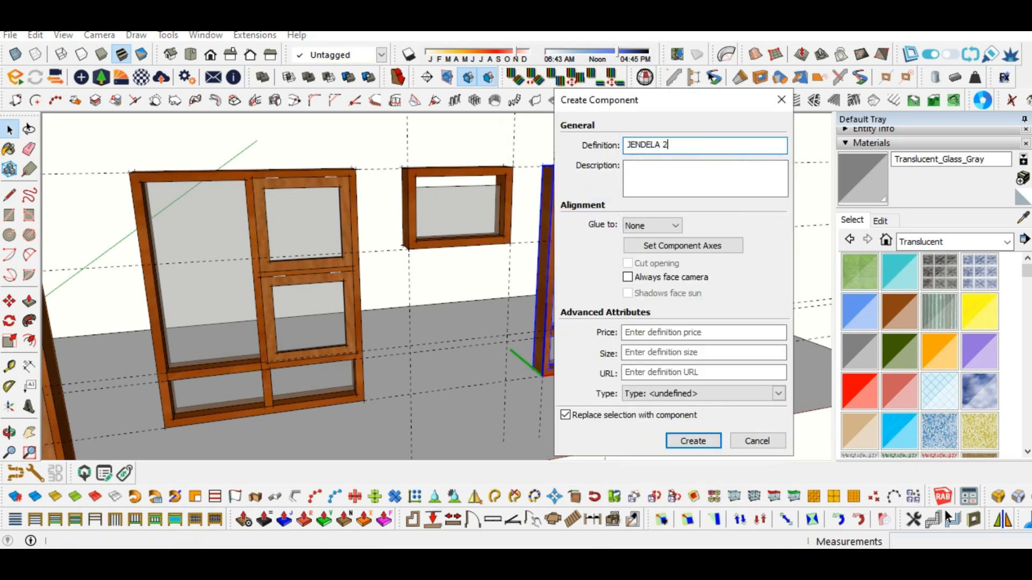
{"action": "left_click", "coordinate": [692, 443]}
Make a component named JENDELA 3 from the small window's frame and glass pane
{"action": "left_click_drag", "start_coordinate": [519, 268], "coordinate": [519, 266]}
{"action": "right_click", "coordinate": [489, 226]}
{"action": "left_click", "coordinate": [519, 191]}
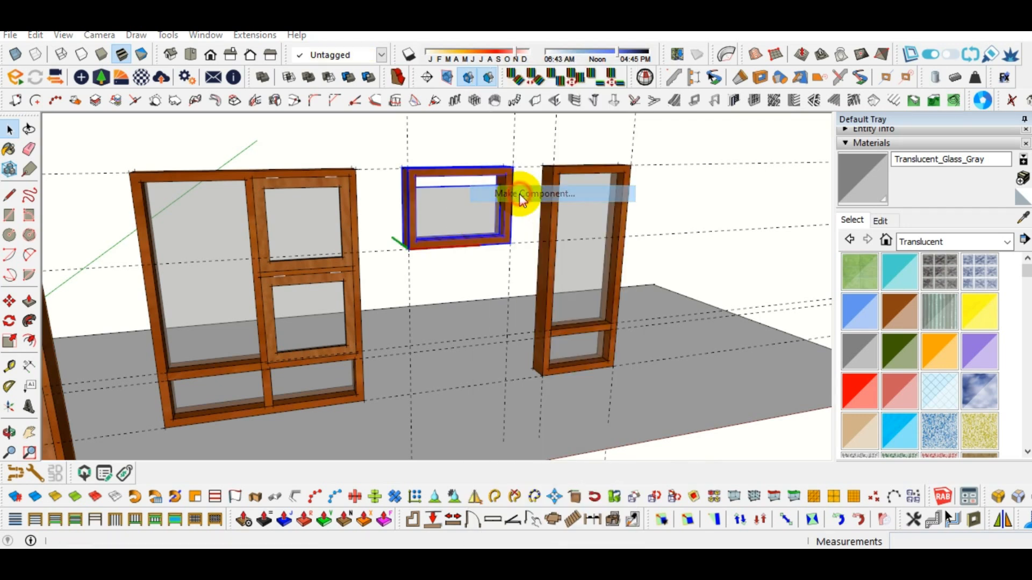
{"action": "type", "text": "JENDELA 3"}
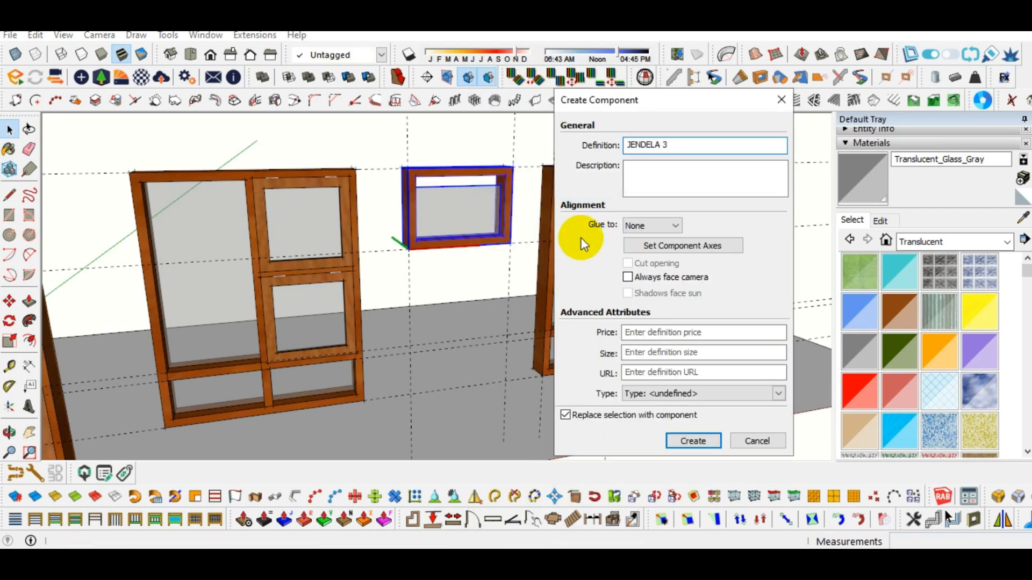
{"action": "left_click", "coordinate": [700, 440]}
{"action": "scroll", "coordinate": [553, 253], "scroll_direction": "down", "scroll_amount": 3}
{"action": "middle_click_drag", "start_coordinate": [371, 279], "coordinate": [323, 299], "text": "shift"}
{"action": "scroll", "coordinate": [518, 276], "scroll_direction": "down", "scroll_amount": 1}
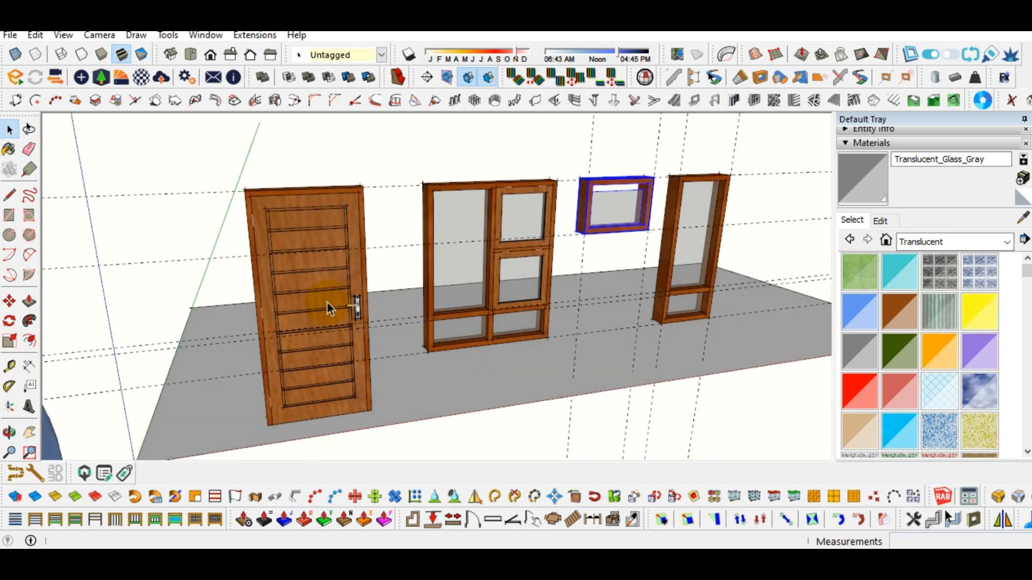
{"action": "middle_click_drag", "start_coordinate": [327, 288], "coordinate": [465, 159]}
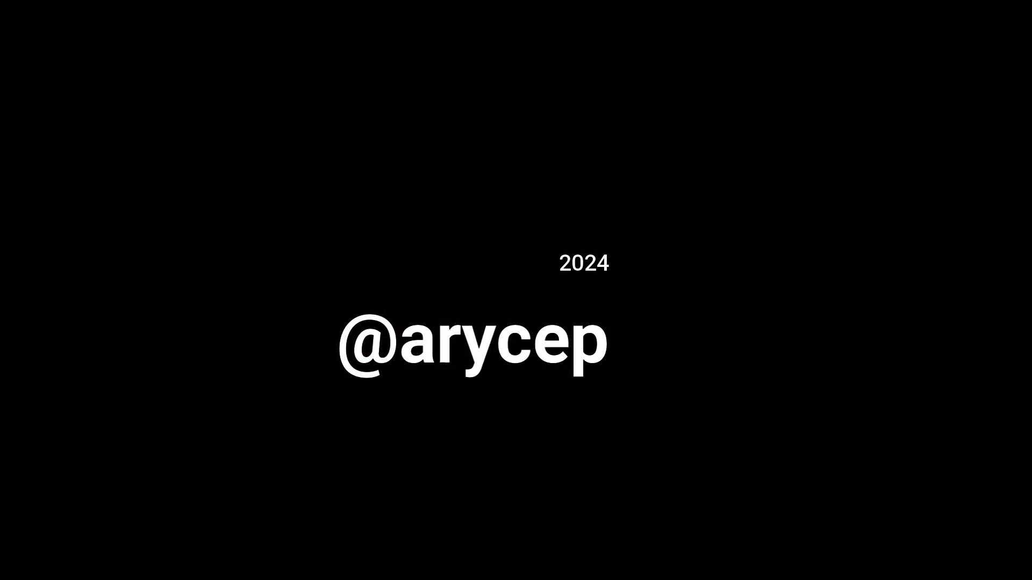